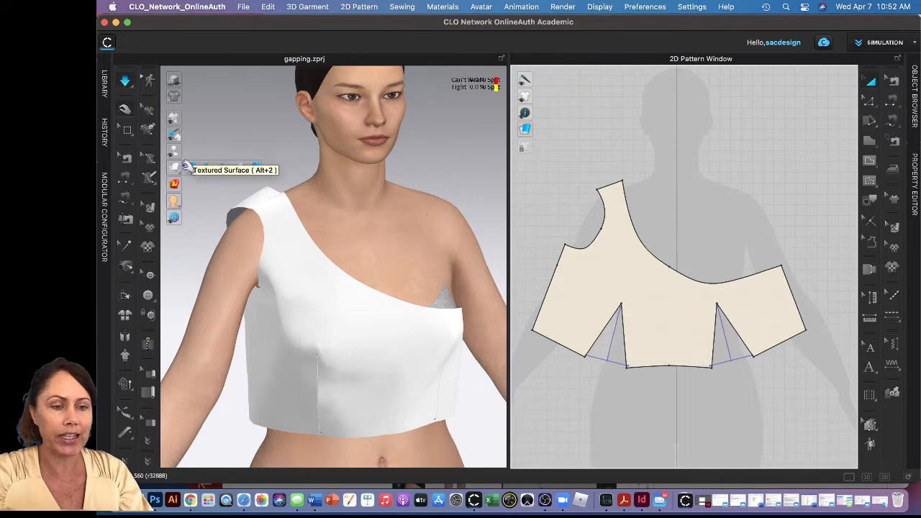
- Preview the bodice with the Textured Surface display and look through the garment fit map options
left_click(185, 167)
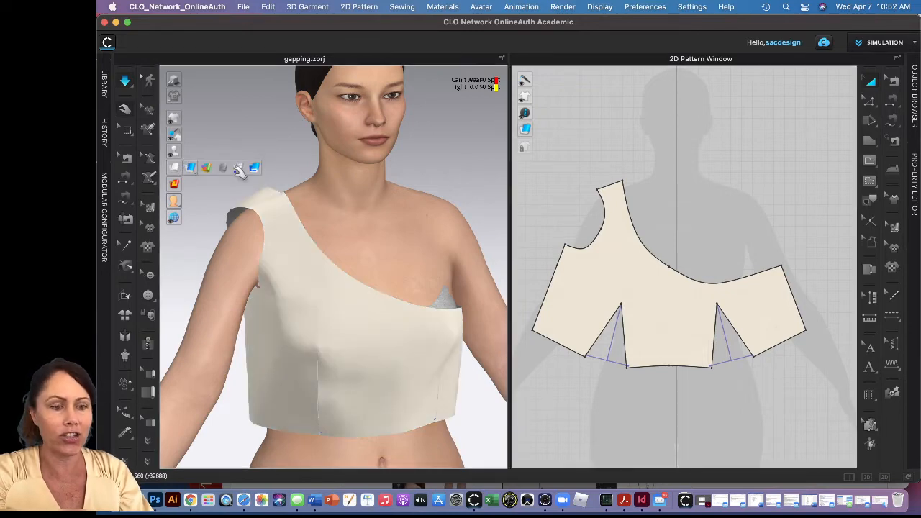
left_click(176, 184)
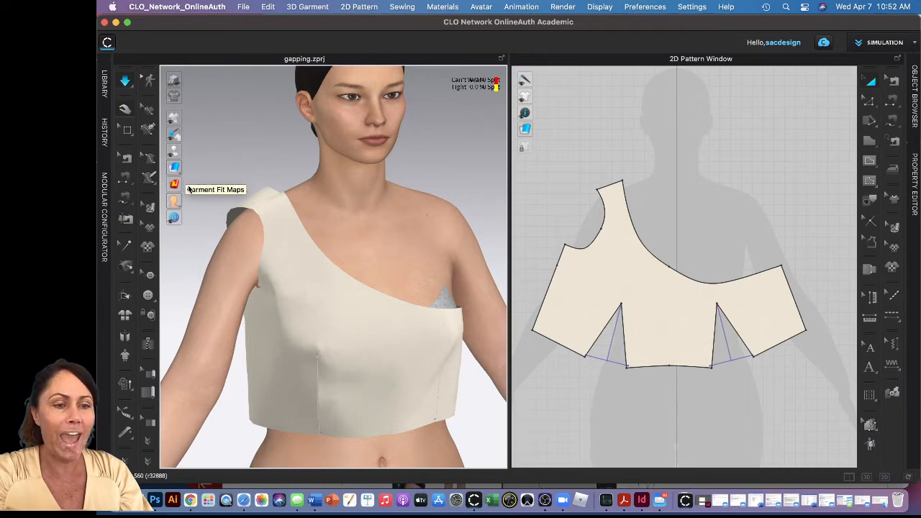
mouse_move(180, 184)
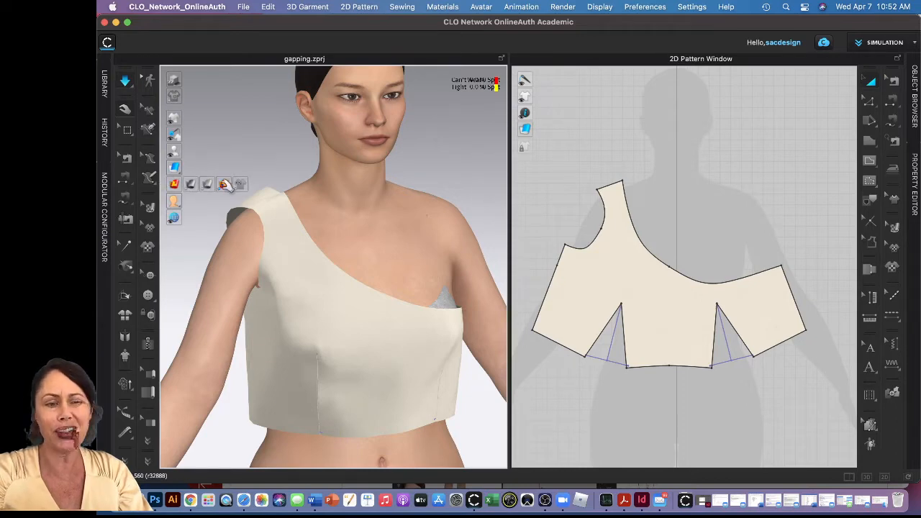
left_click(219, 184)
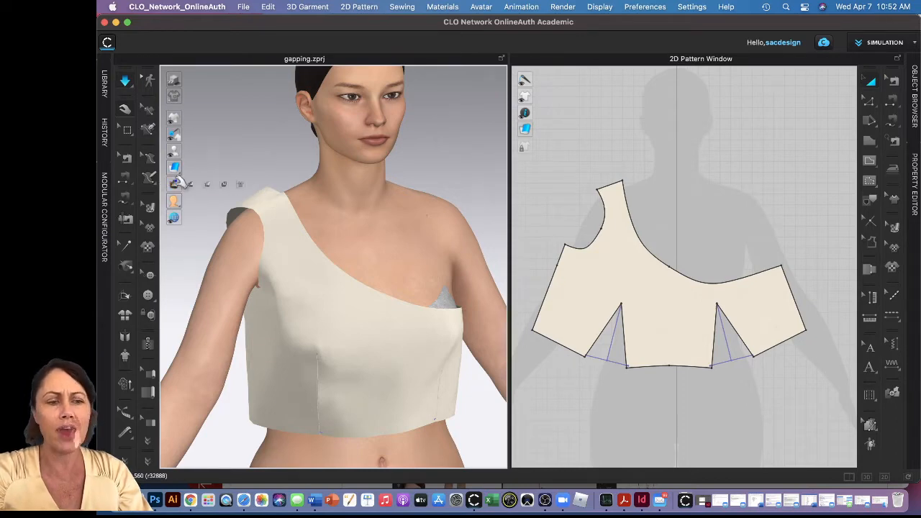
left_click(222, 185)
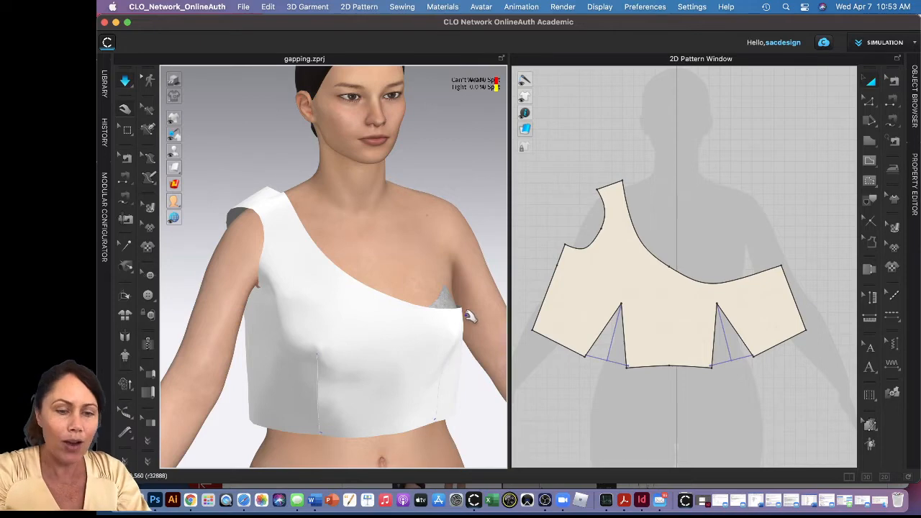
- Examine the fit of the one-shoulder bodice around the neckline and bust from above, the side and the front
right_click_drag(453, 341, 455, 368)
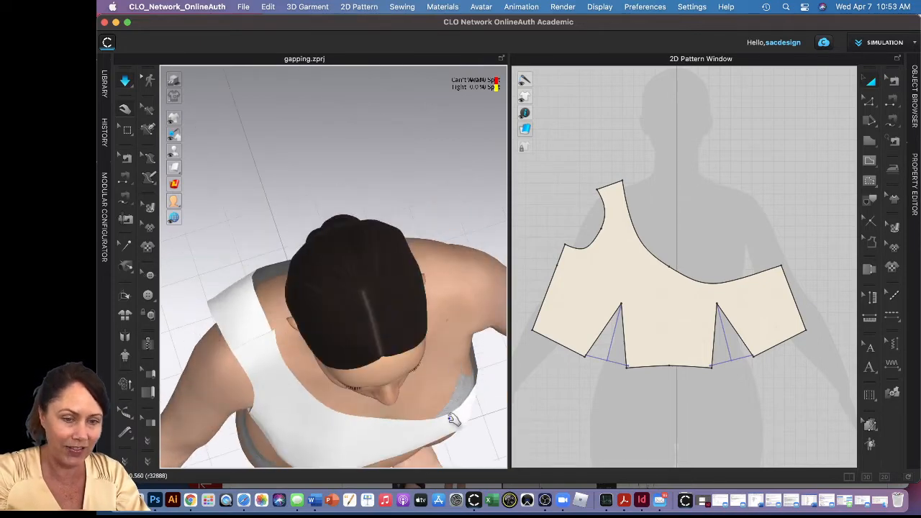
right_click_drag(455, 420, 422, 424)
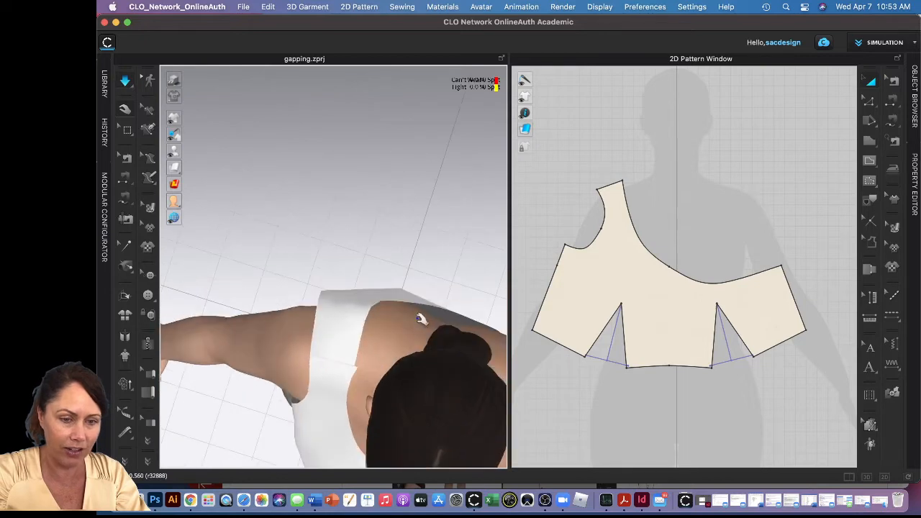
right_click_drag(476, 347, 489, 308)
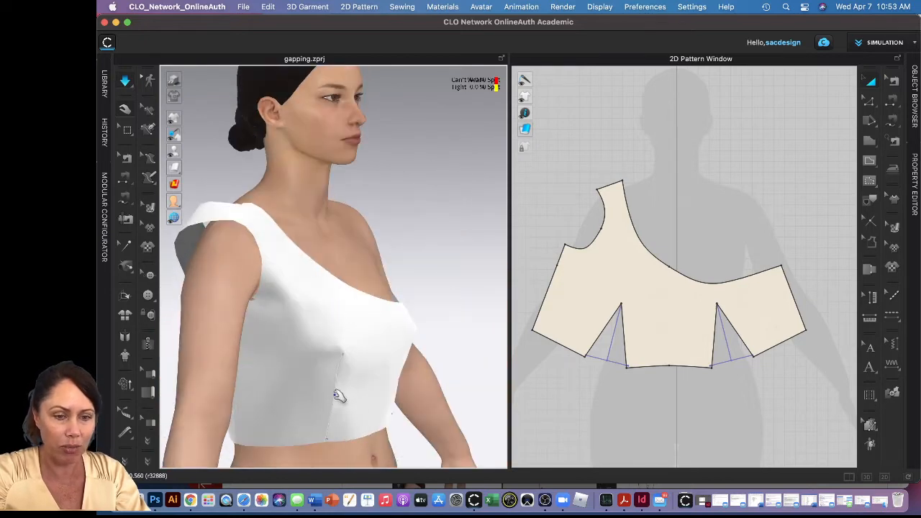
right_click_drag(337, 393, 296, 391)
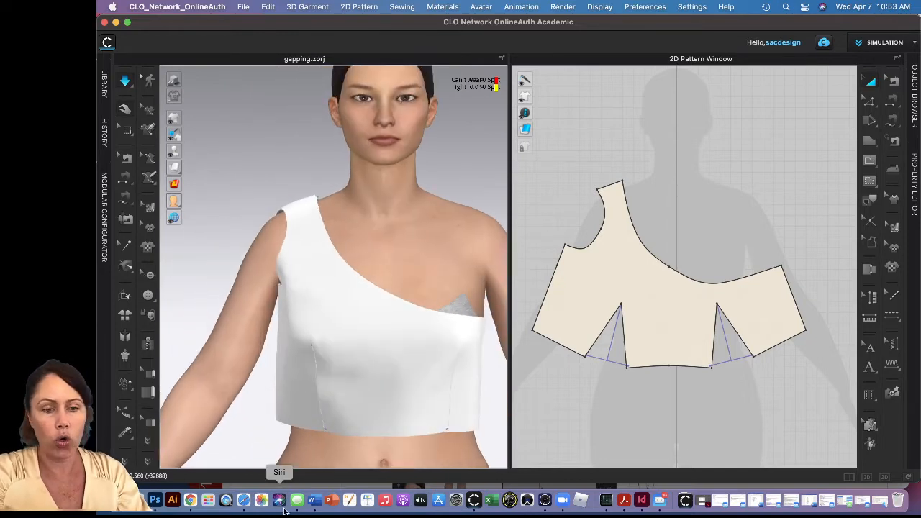
- Switch to the Chapter 9 Contouring PDF in Acrobat and read from the contouring principle to the Fitting Problems section
left_click(624, 500)
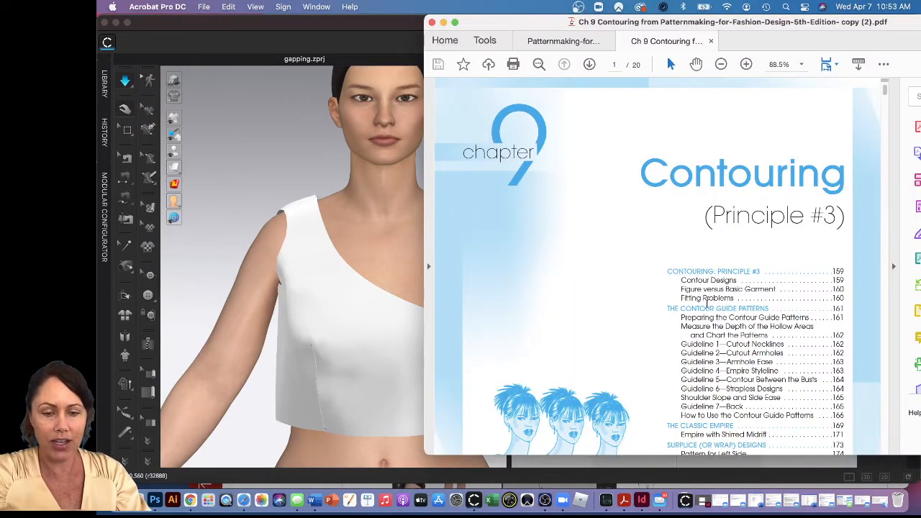
scroll(709, 305, "down", 2)
scroll(710, 308, "down", 7)
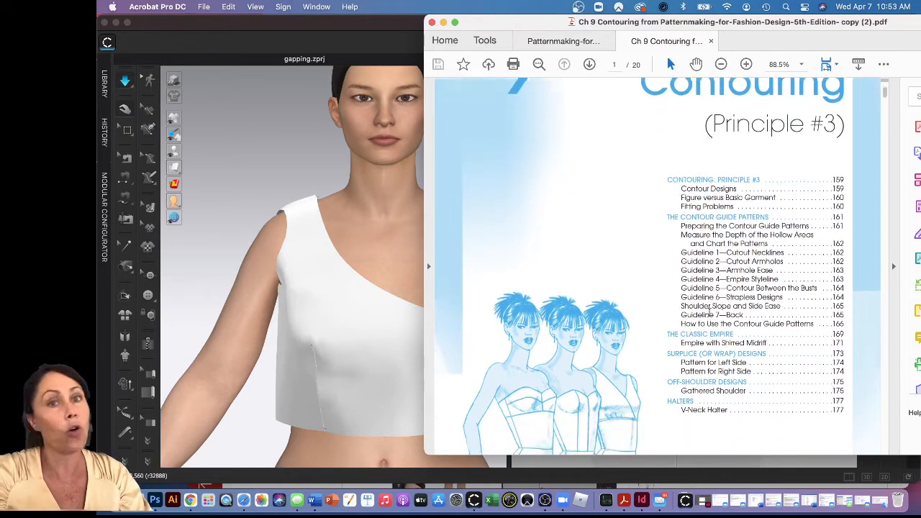
scroll(709, 312, "down", 7)
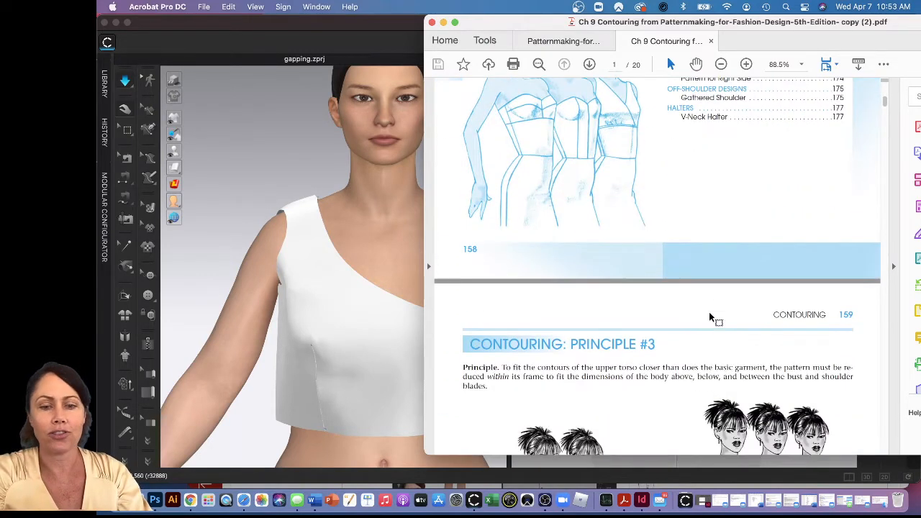
scroll(711, 316, "down", 6)
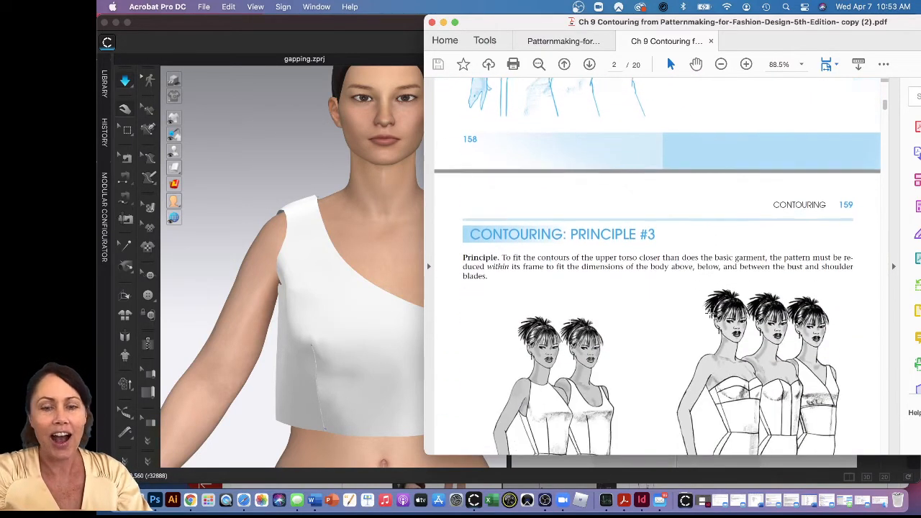
scroll(710, 314, "down", 15)
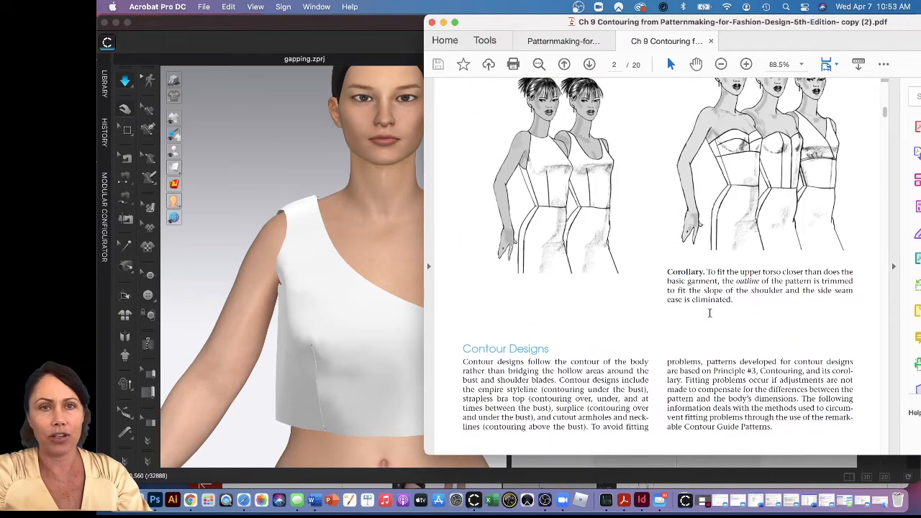
scroll(710, 318, "down", 8)
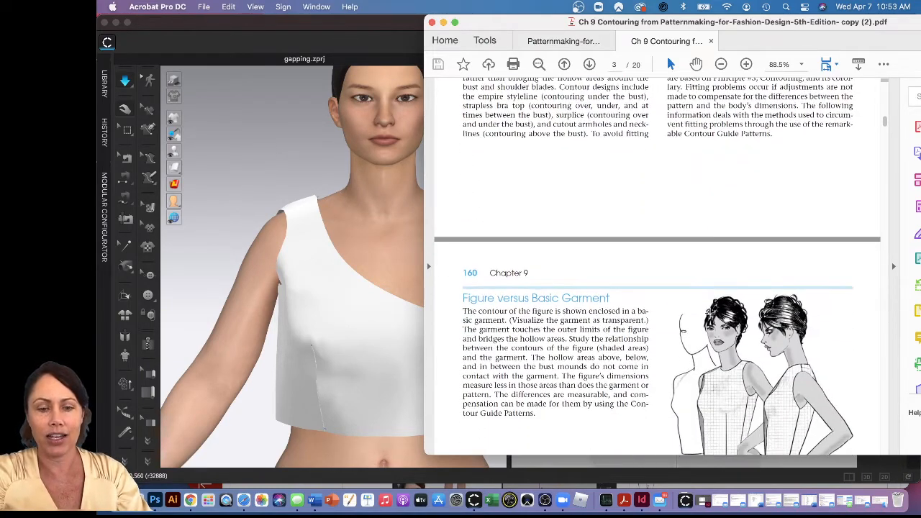
scroll(710, 314, "down", 9)
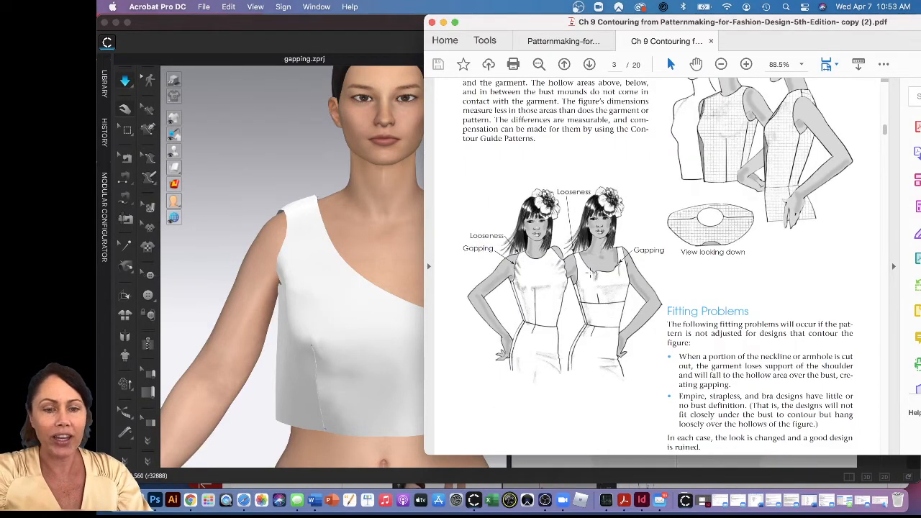
- Read about the Contour Guide Patterns, measuring the depth of hollow areas, and Guidelines 1 and 2 for cutout necklines and armholes
scroll(613, 282, "down", 20)
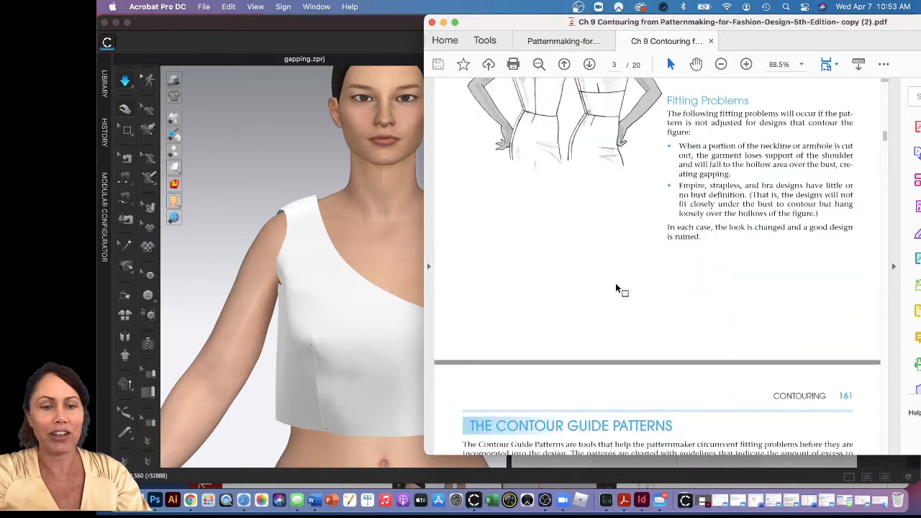
scroll(617, 287, "down", 5)
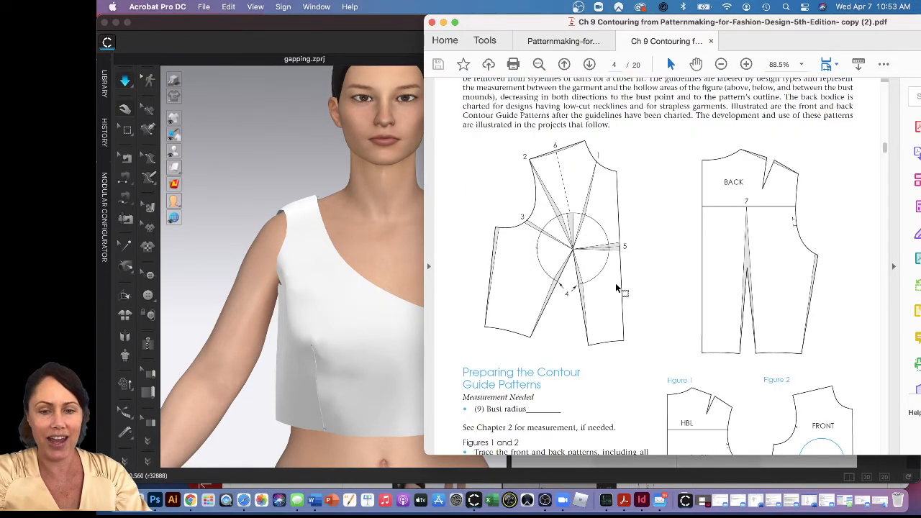
scroll(617, 288, "down", 5)
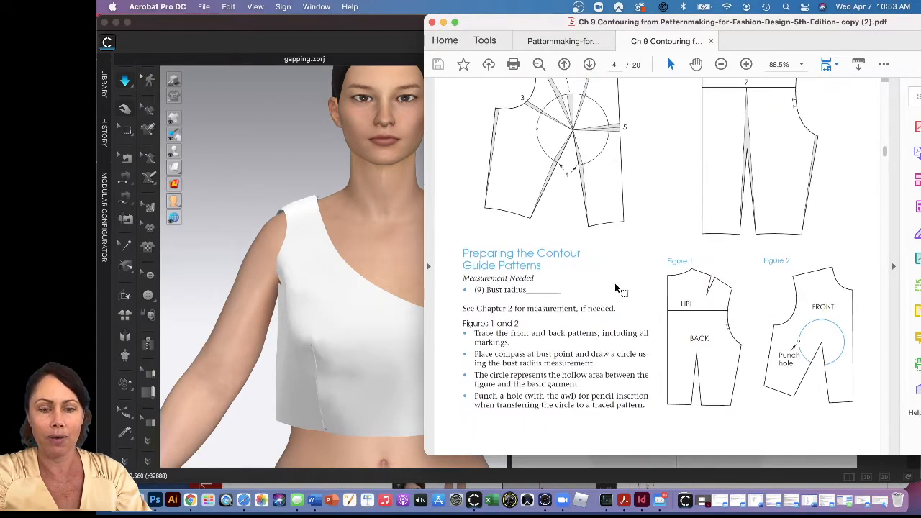
scroll(617, 284, "down", 10)
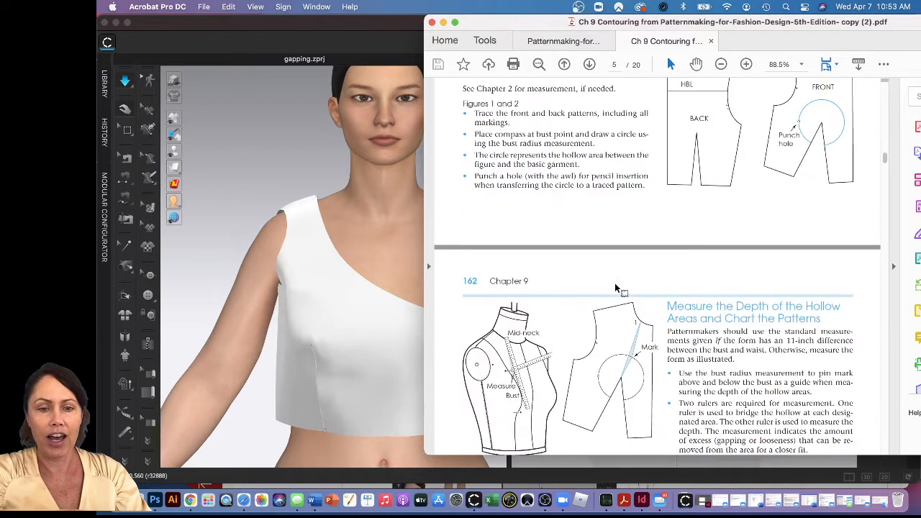
scroll(617, 288, "down", 3)
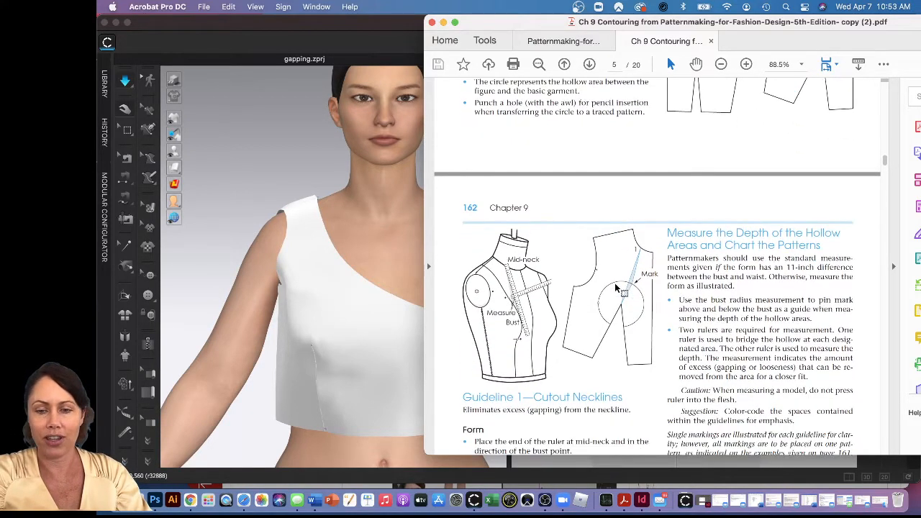
scroll(617, 288, "down", 1)
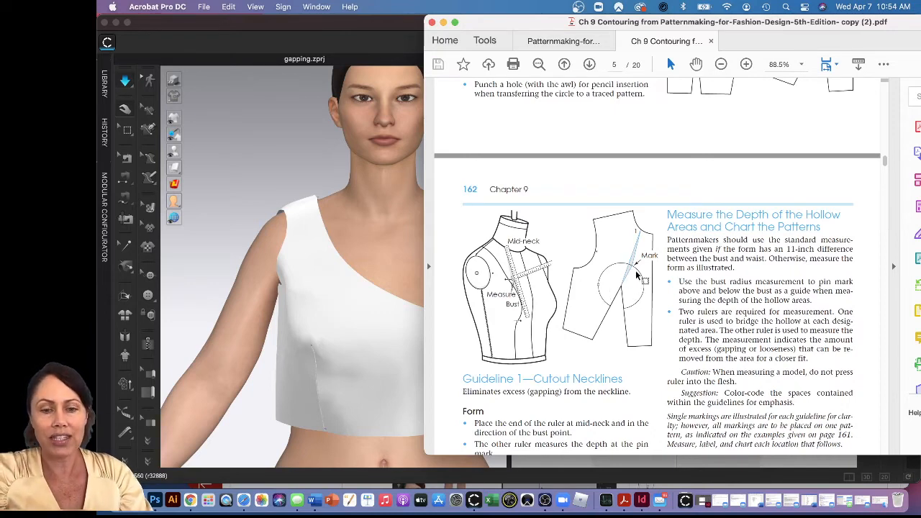
scroll(636, 275, "down", 10)
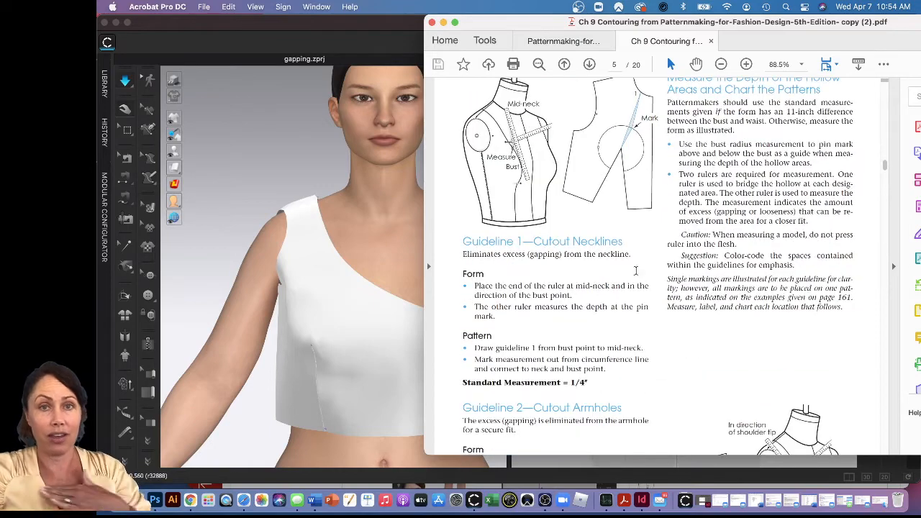
scroll(637, 275, "down", 1)
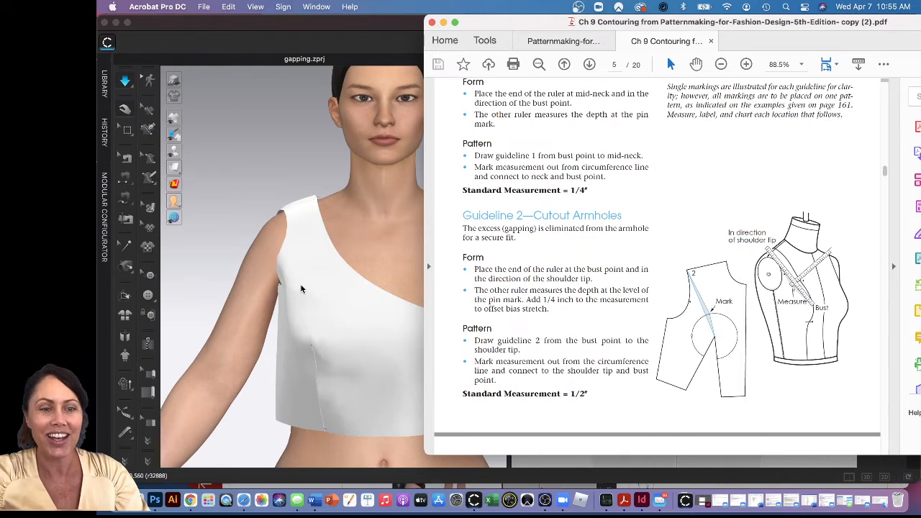
scroll(325, 316, "up", 2)
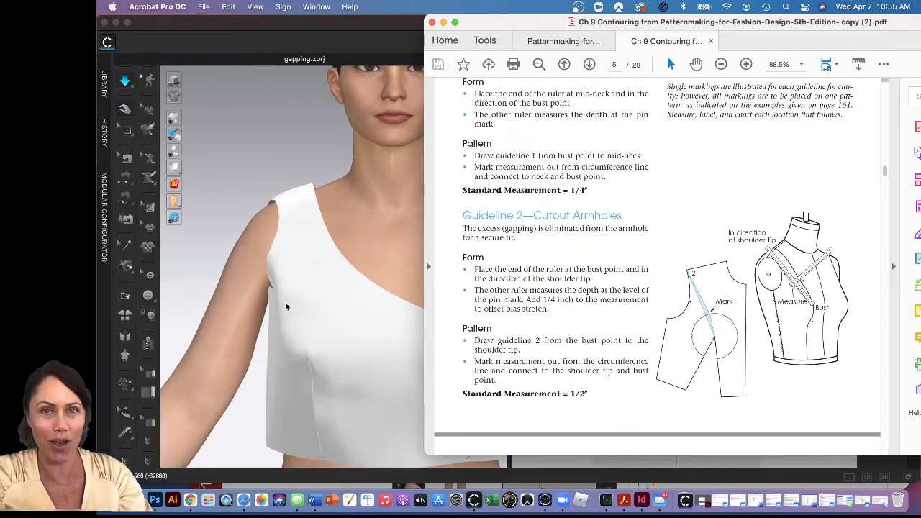
- Study Guideline 3 for armhole ease and Guideline 4 for empire stylelines, including the semi-fit dart contouring illustration
scroll(635, 309, "down", 5)
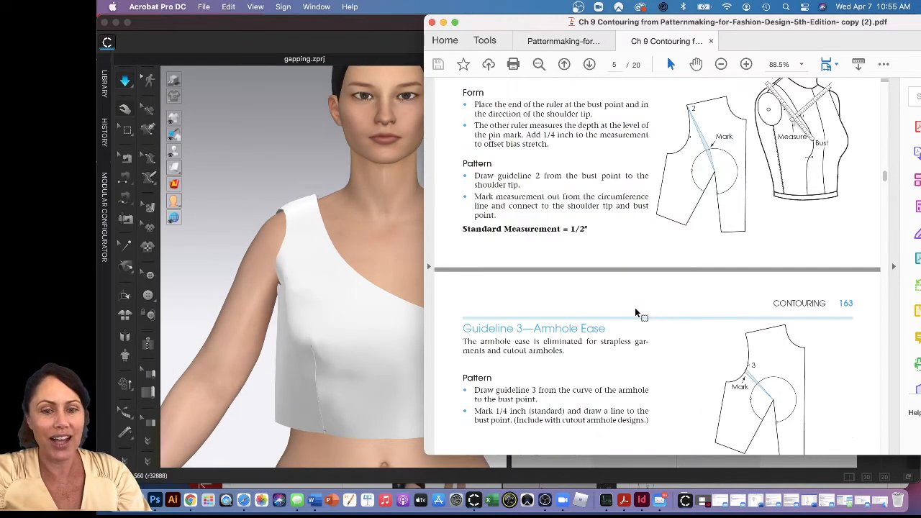
scroll(637, 308, "down", 5)
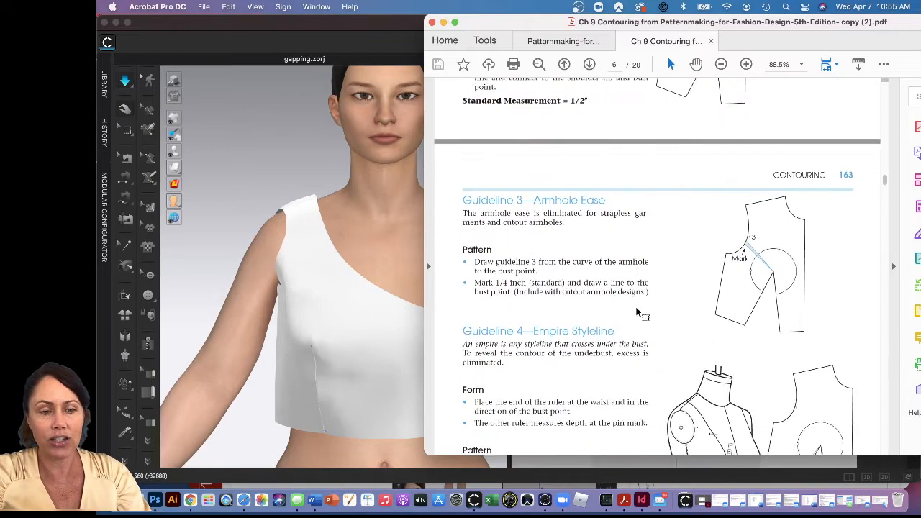
scroll(637, 309, "down", 10)
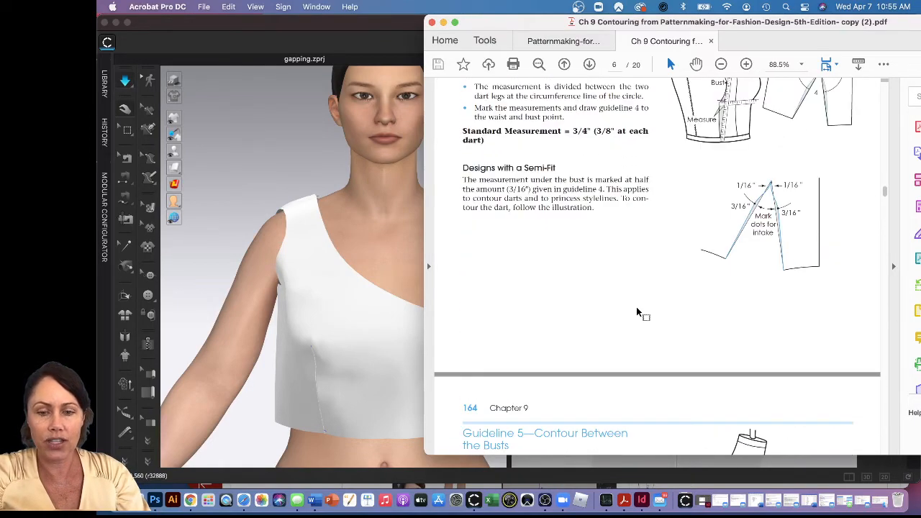
scroll(637, 311, "up", 6)
scroll(637, 311, "up", 2)
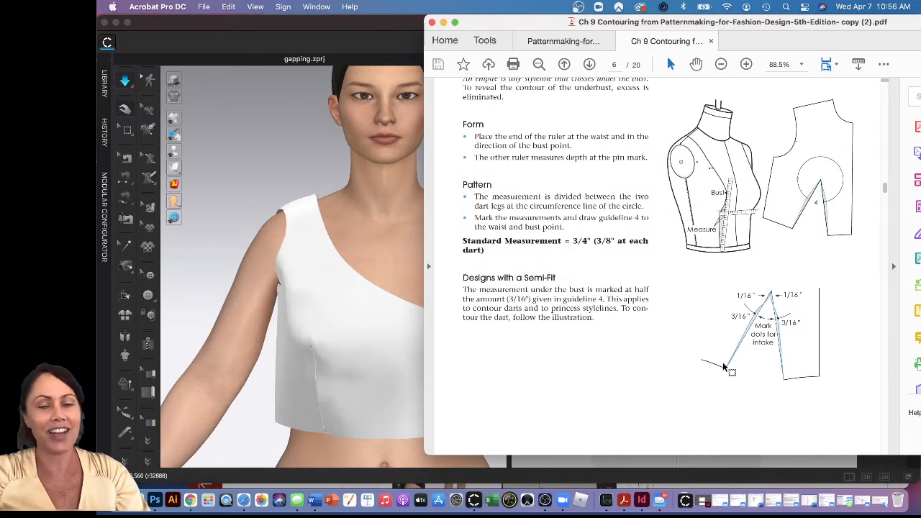
scroll(727, 347, "down", 1)
scroll(728, 347, "down", 1)
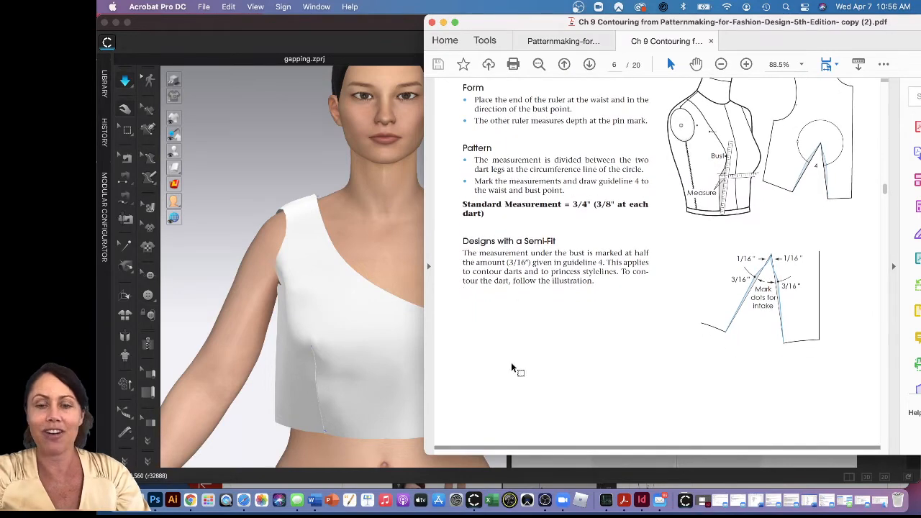
scroll(738, 337, "down", 5)
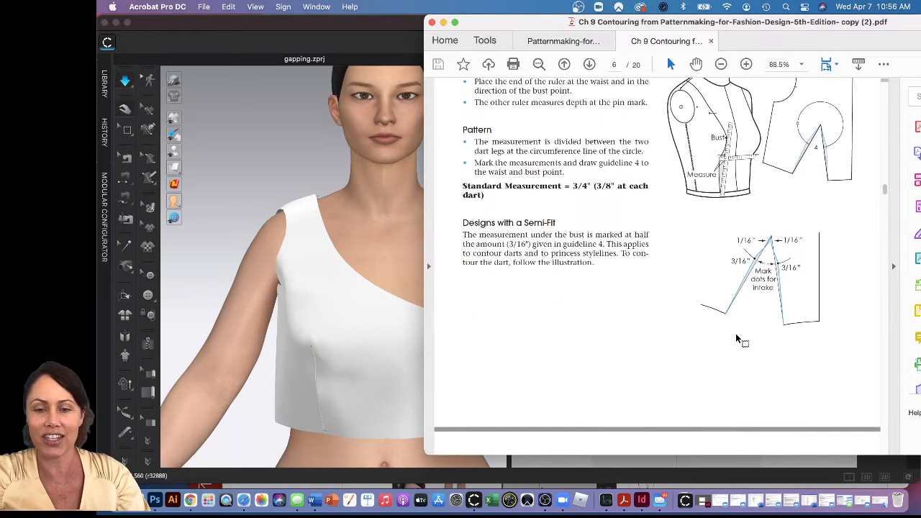
scroll(738, 339, "down", 7)
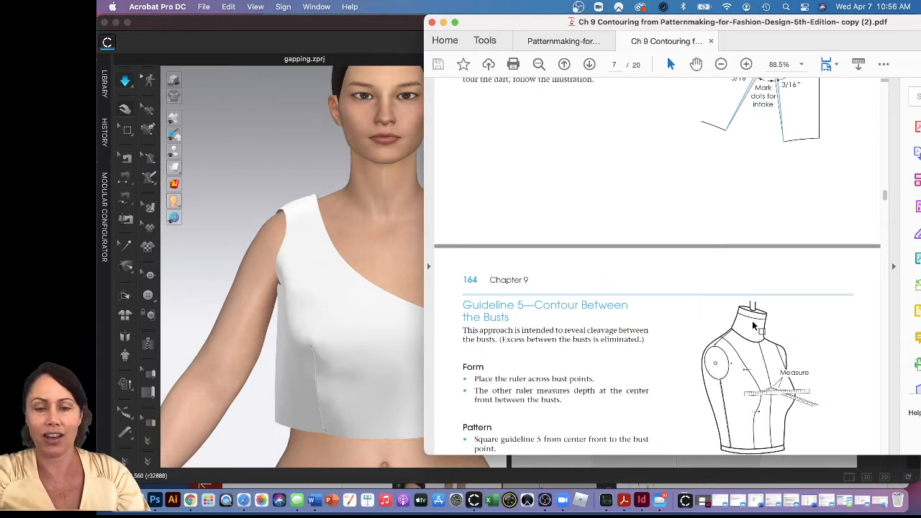
- Review the remaining guidelines from Contour Between the Busts onward, through to the section on transferring excess at the styleline
scroll(742, 339, "down", 10)
scroll(738, 338, "down", 15)
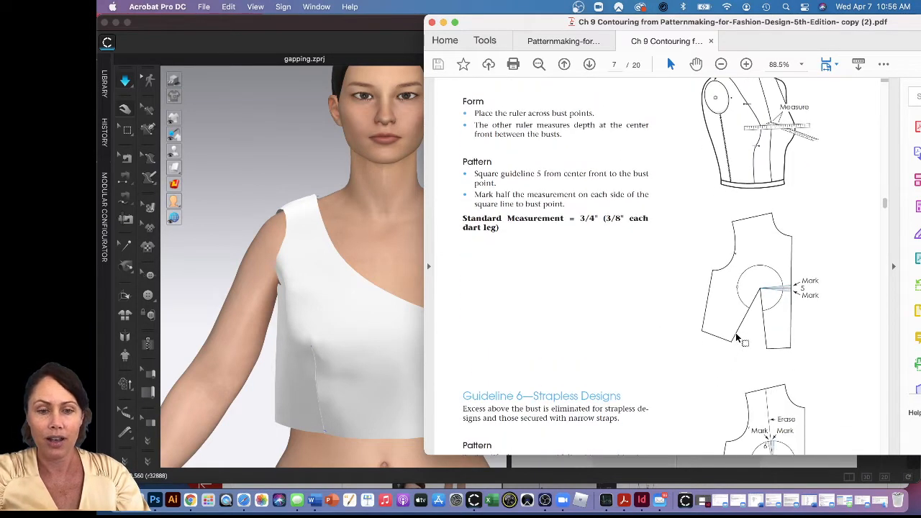
scroll(742, 339, "down", 20)
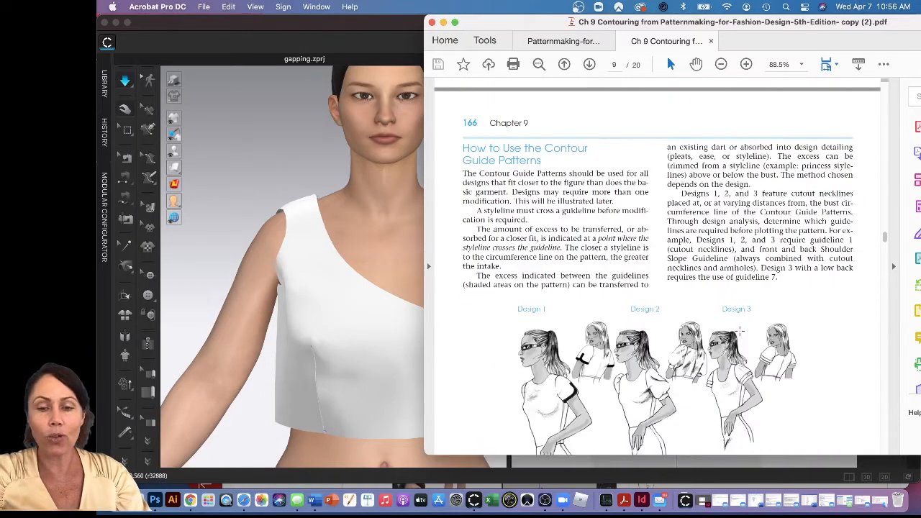
scroll(741, 332, "down", 20)
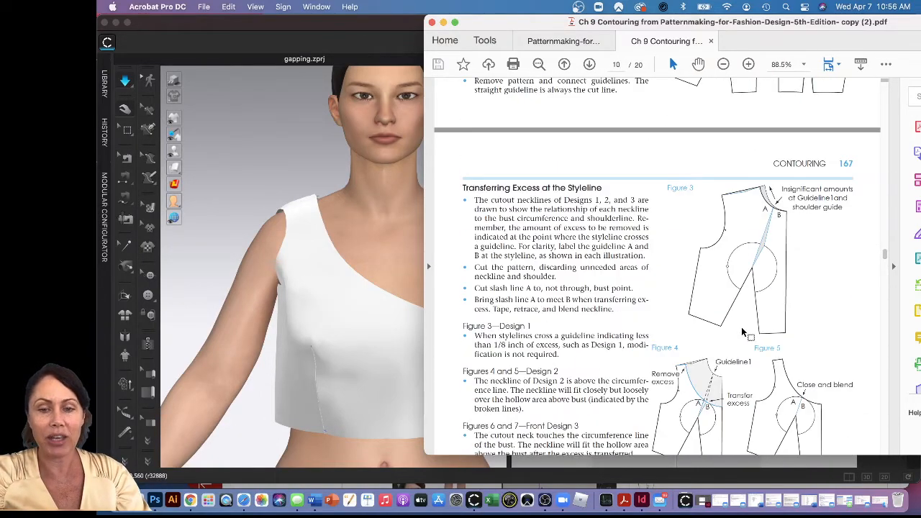
- Study the Transferring Excess at the Styleline figures for Designs 1 to 3 and the low-cut back neckline
scroll(741, 333, "down", 10)
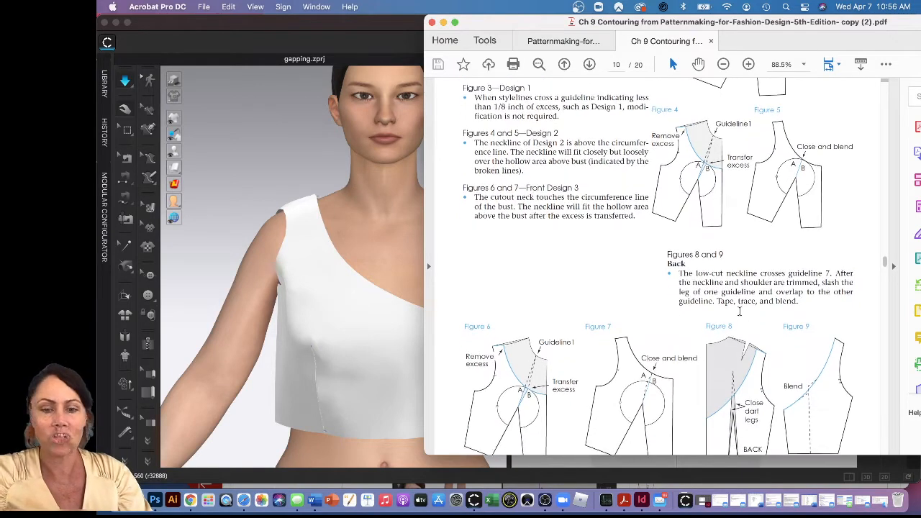
scroll(740, 311, "up", 1)
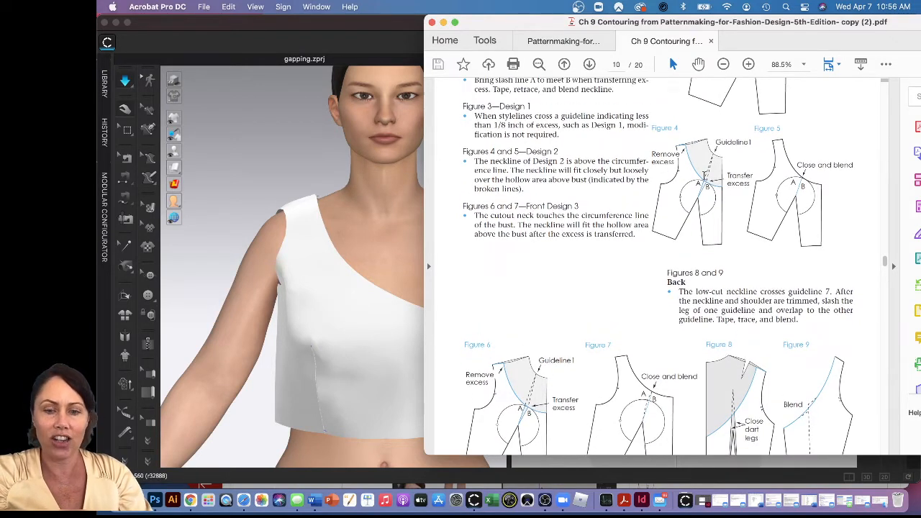
scroll(703, 174, "up", 2)
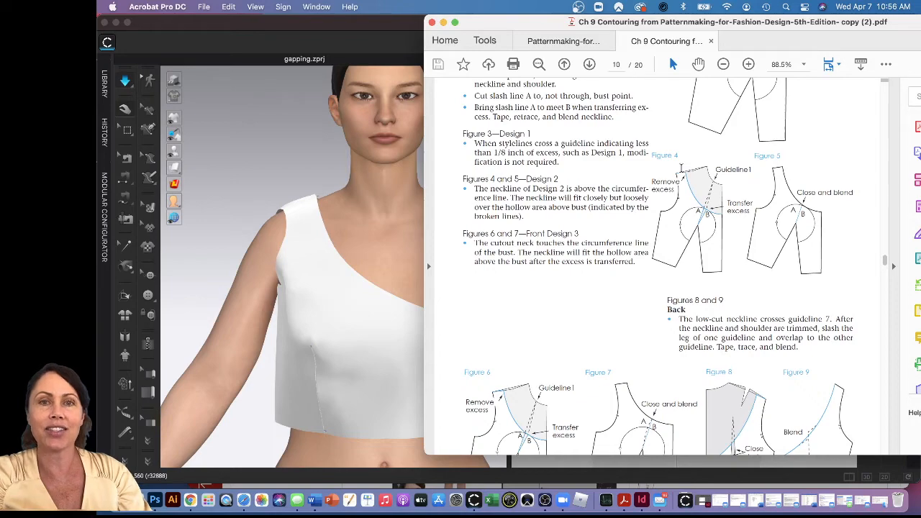
scroll(695, 195, "up", 5)
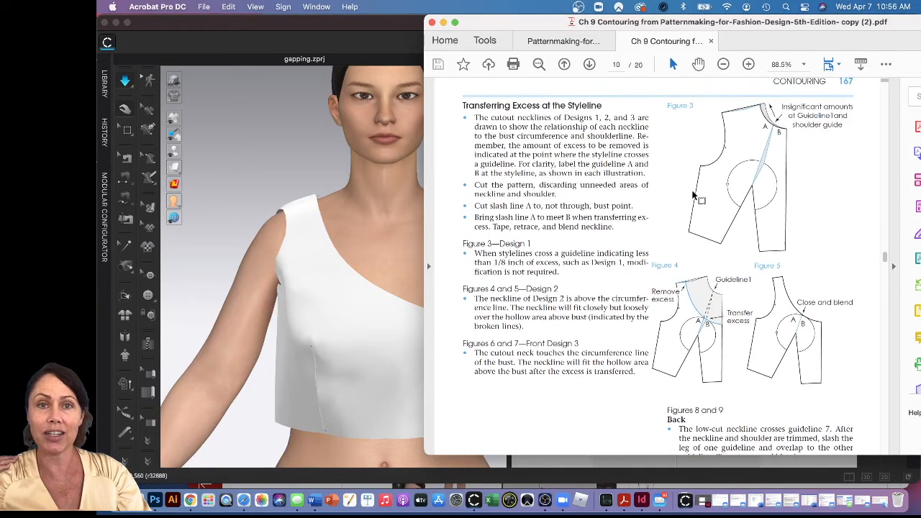
scroll(695, 195, "up", 10)
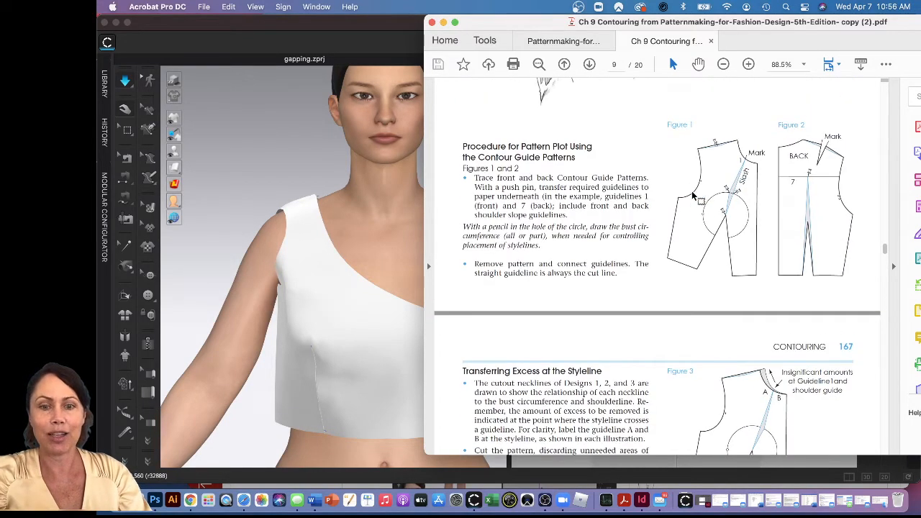
- Review Shoulder Slope and Side Ease, Guideline 7 for the back, and the pattern plot procedure through to Figures 6 to 9
scroll(693, 195, "up", 15)
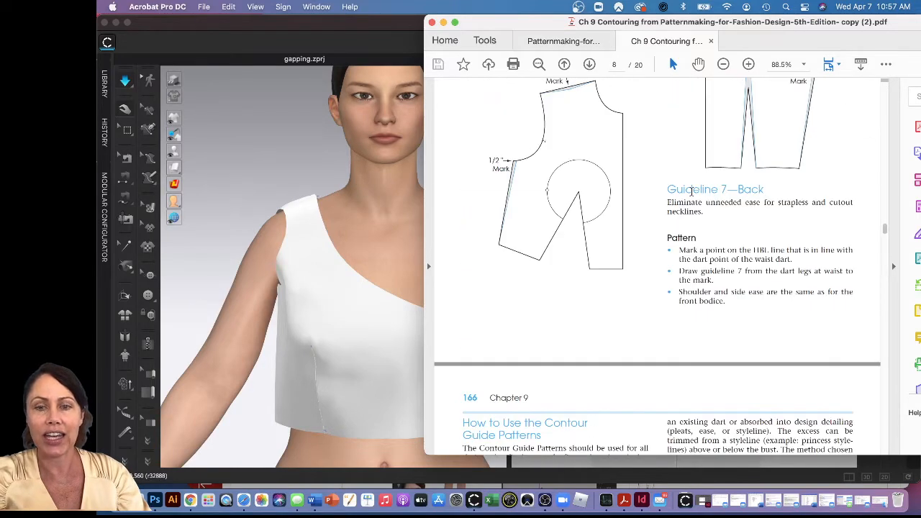
scroll(691, 190, "up", 3)
scroll(551, 273, "up", 7)
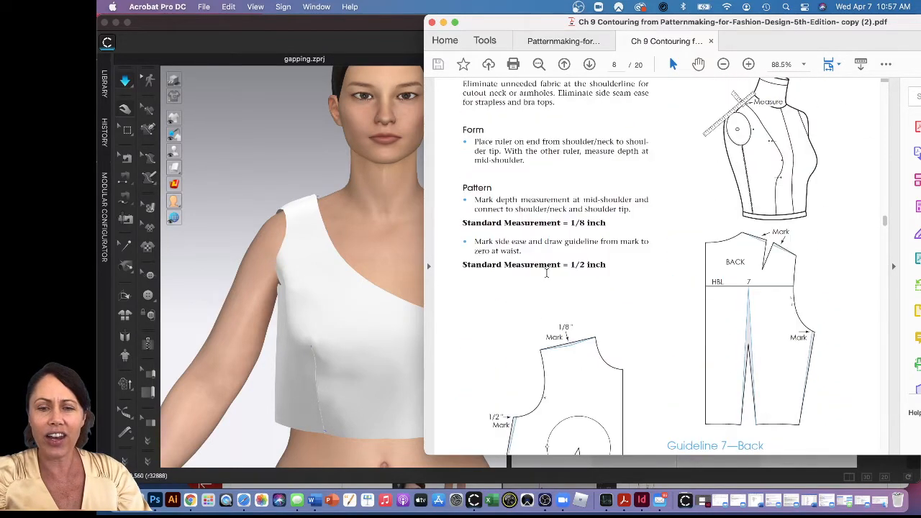
scroll(547, 273, "up", 3)
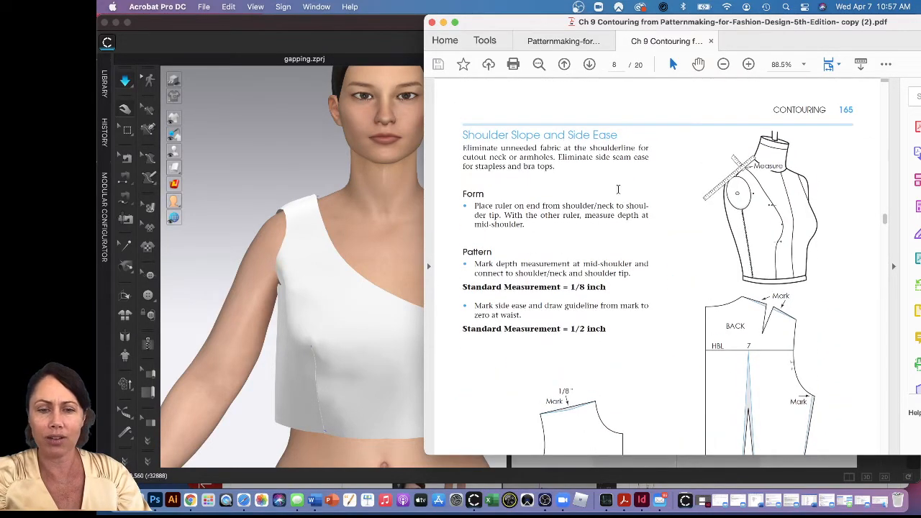
scroll(598, 254, "down", 10)
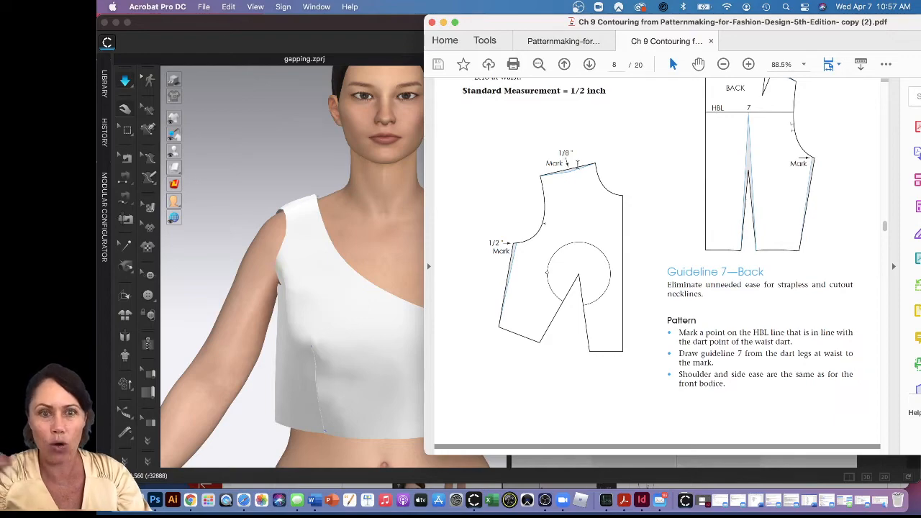
scroll(609, 227, "down", 15)
scroll(609, 227, "down", 20)
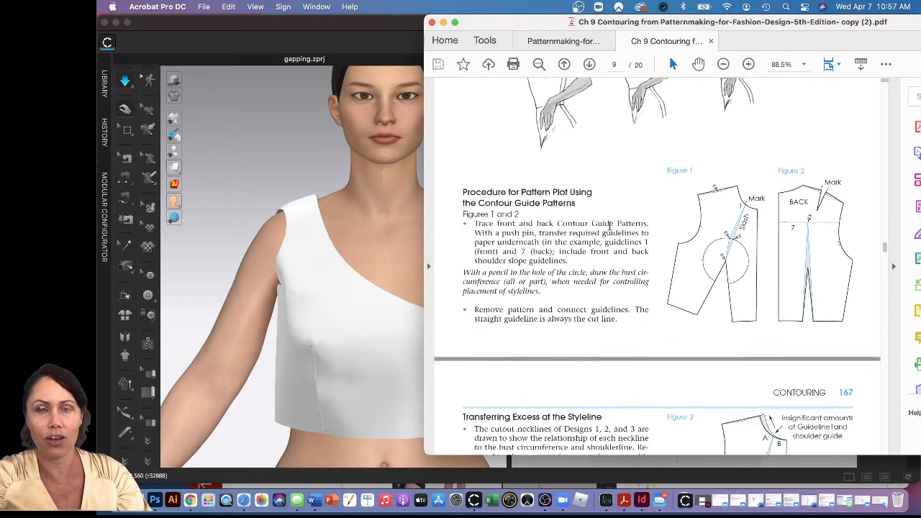
scroll(612, 233, "down", 10)
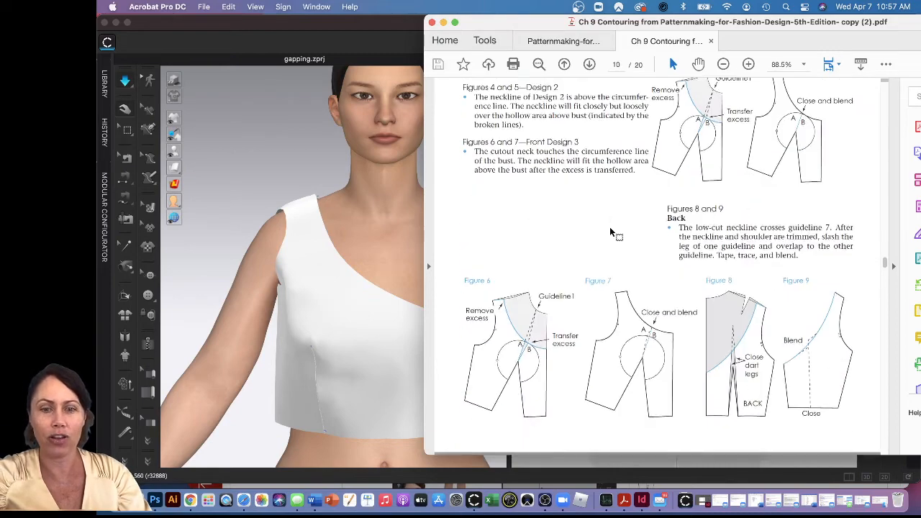
- Switch to CLO, turn the avatar to its side, and pull the back bodice piece at the shoulder
left_click(375, 199)
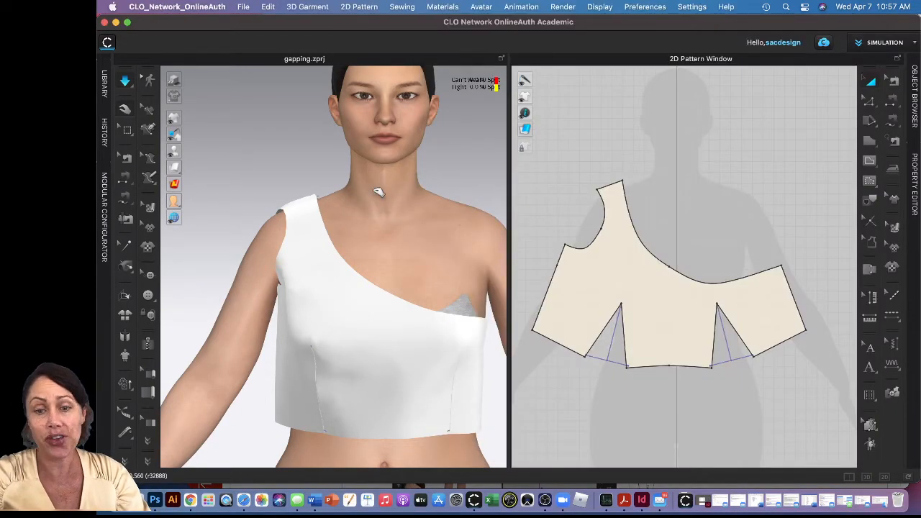
left_click(372, 192)
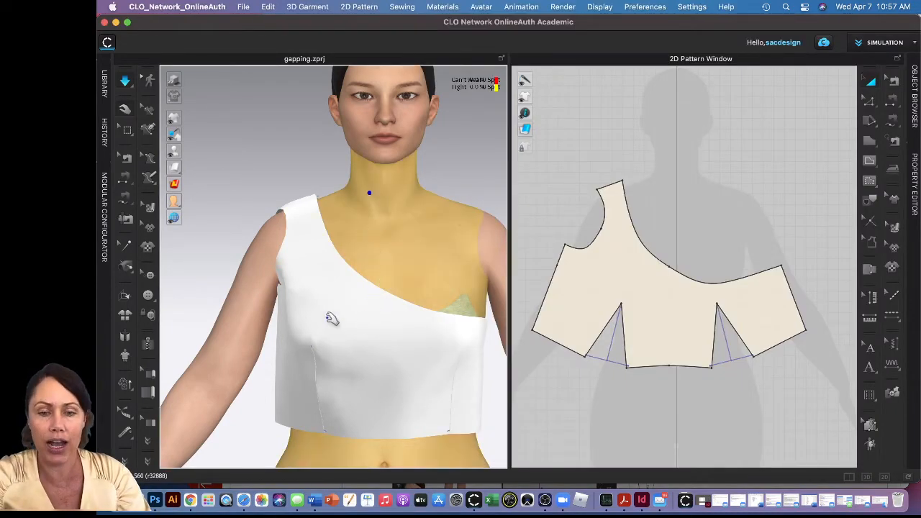
left_click(350, 282)
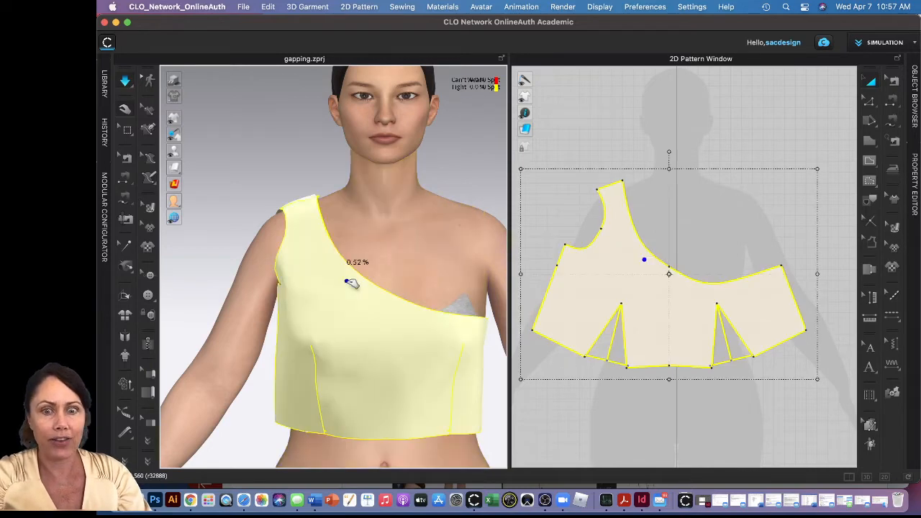
right_click_drag(308, 311, 365, 304)
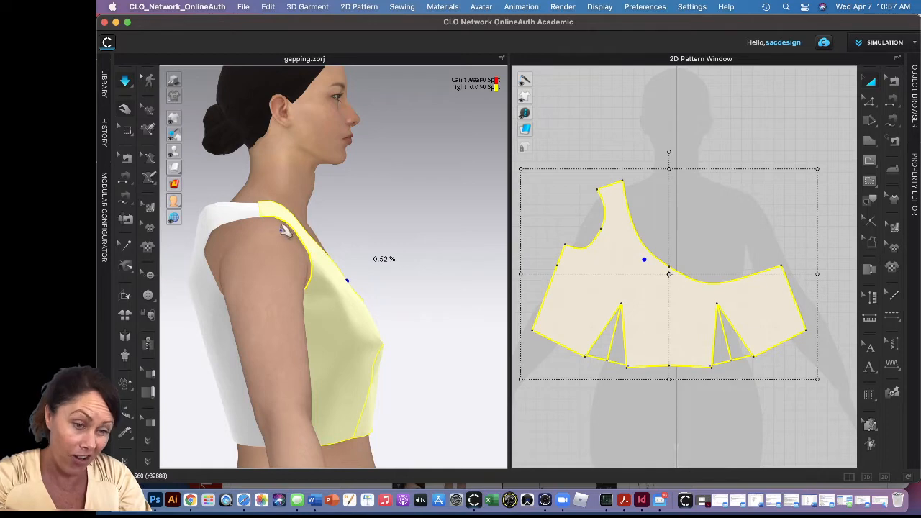
left_click(234, 213)
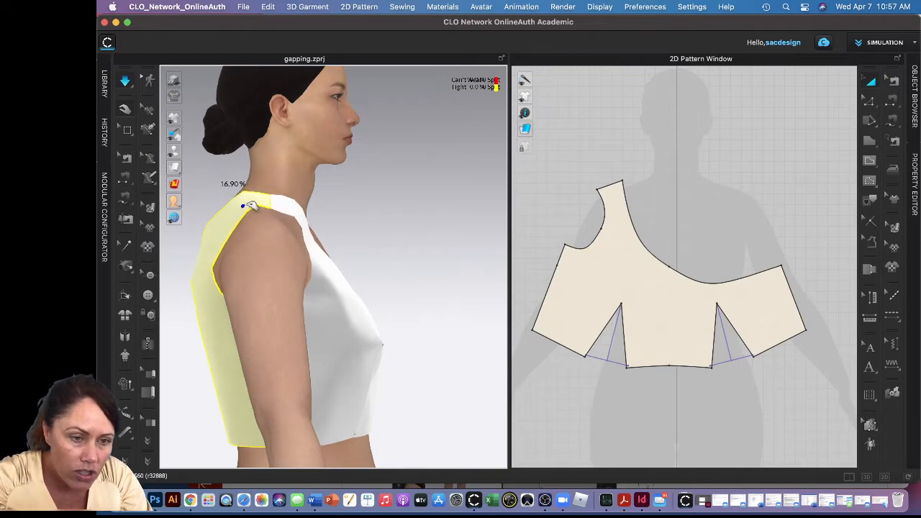
key("space")
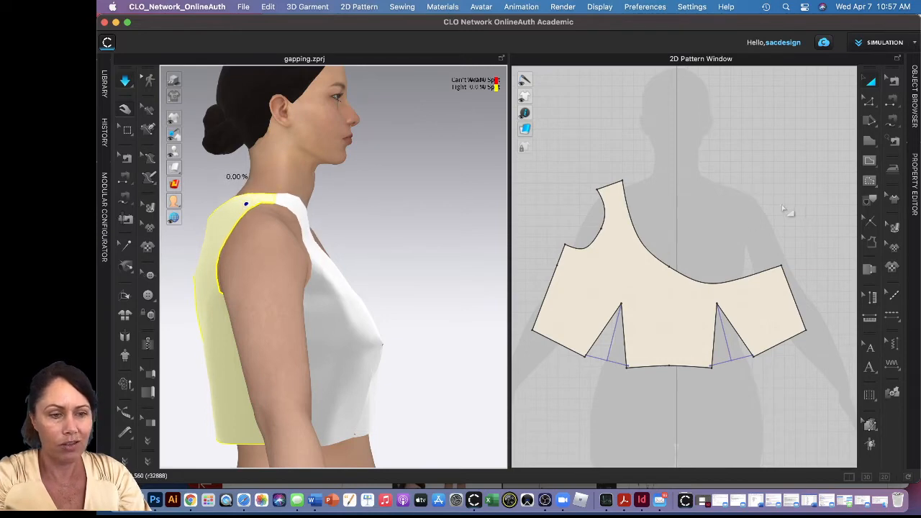
- Bring the back pattern piece into view in 2D and pull the back bodice at the shoulder on the avatar again
right_click(698, 214)
left_click(717, 180)
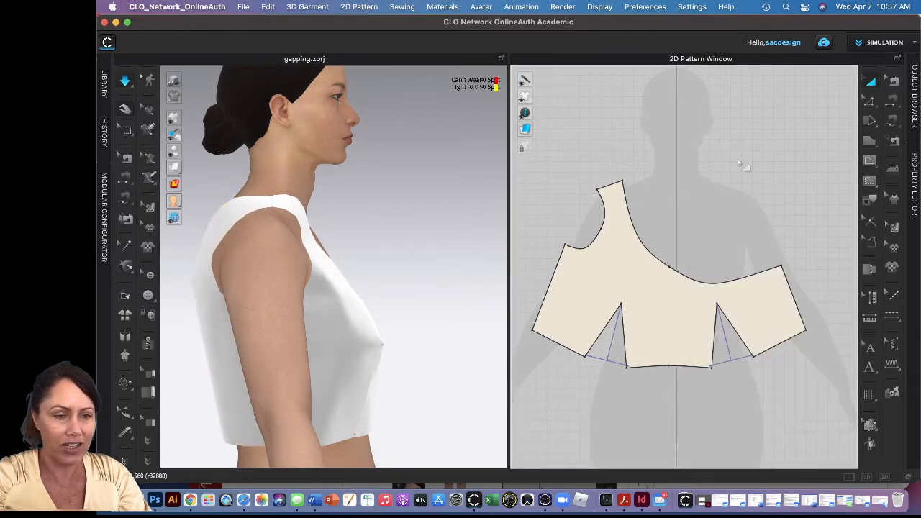
middle_click_drag(788, 188, 576, 198)
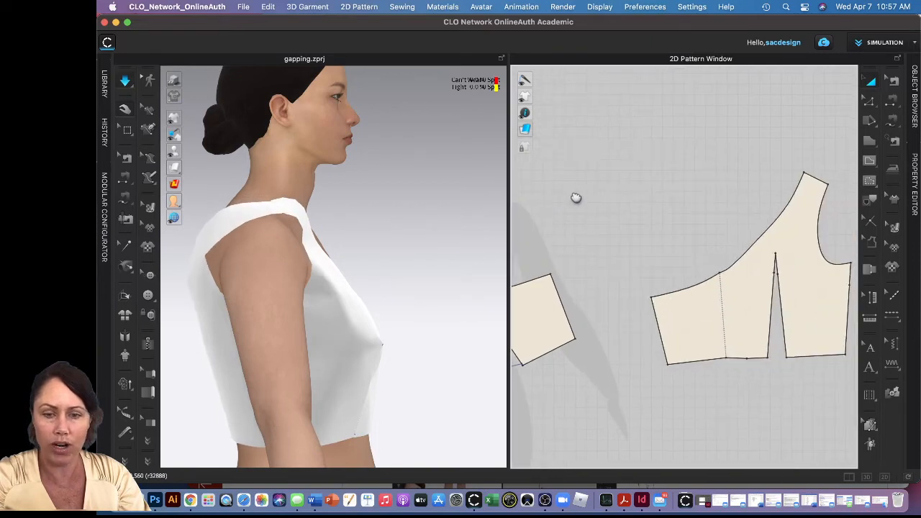
left_click_drag(233, 214, 245, 208)
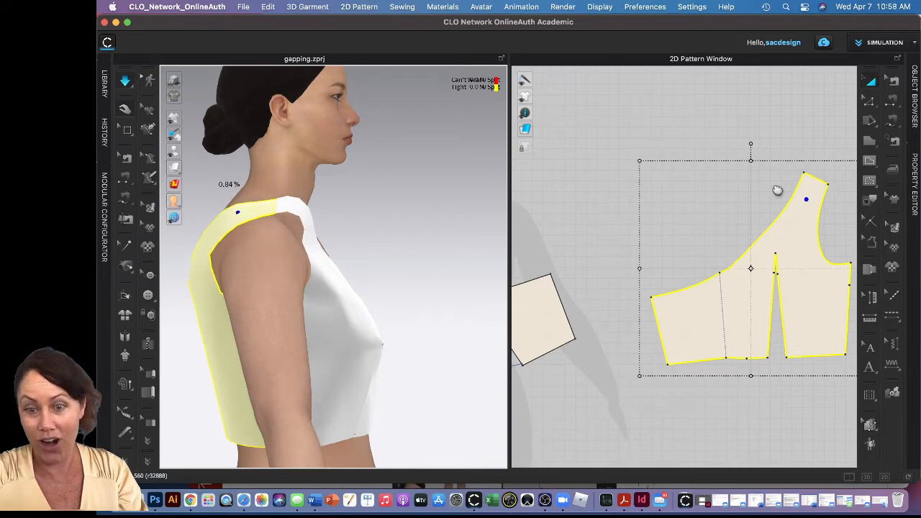
- Offset the back piece's shoulder line as one internal line at a distance of 2 in
middle_click_drag(778, 190, 739, 200)
left_click(770, 219)
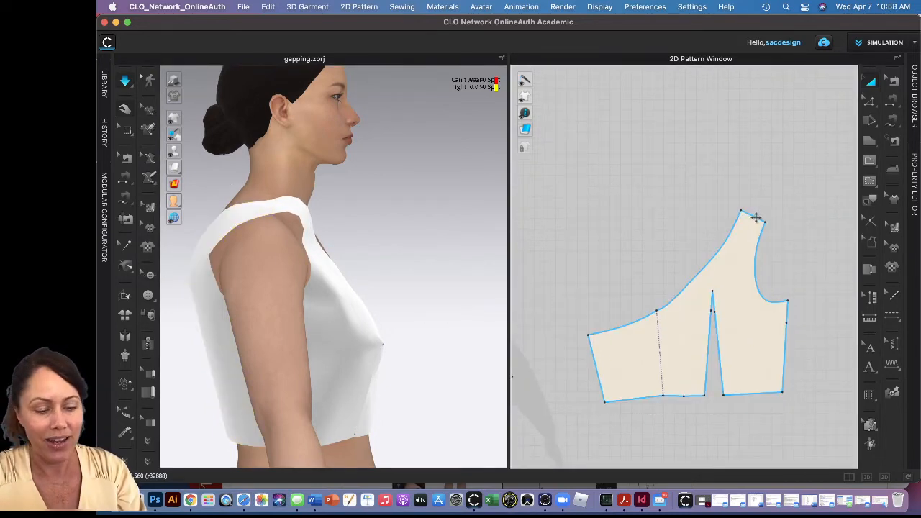
key("z")
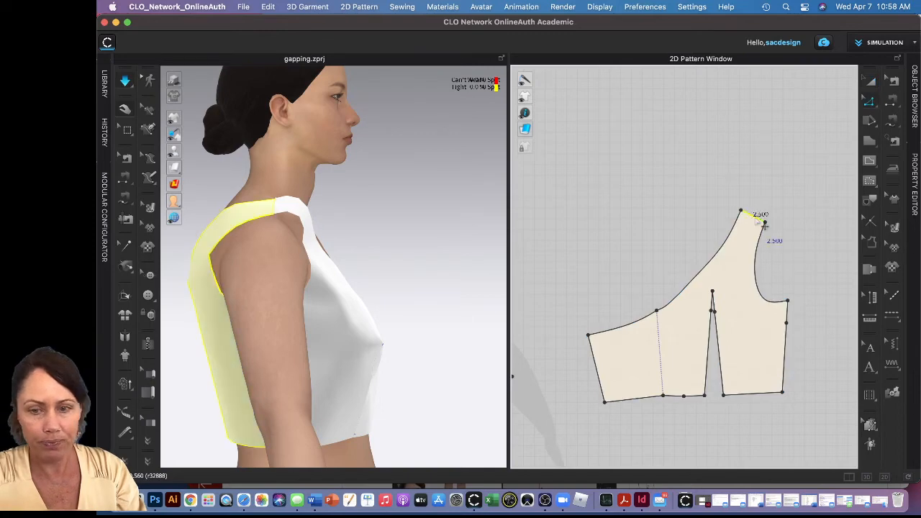
scroll(765, 225, "up", 3)
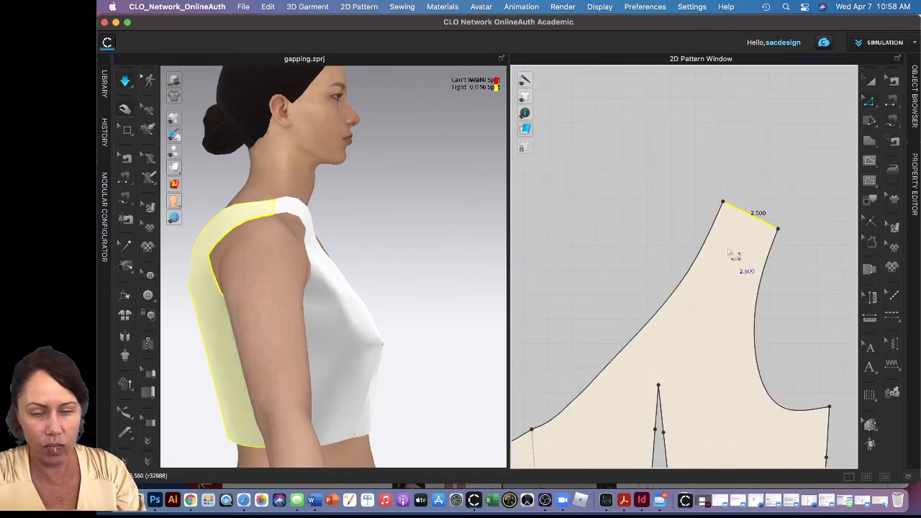
right_click(754, 218)
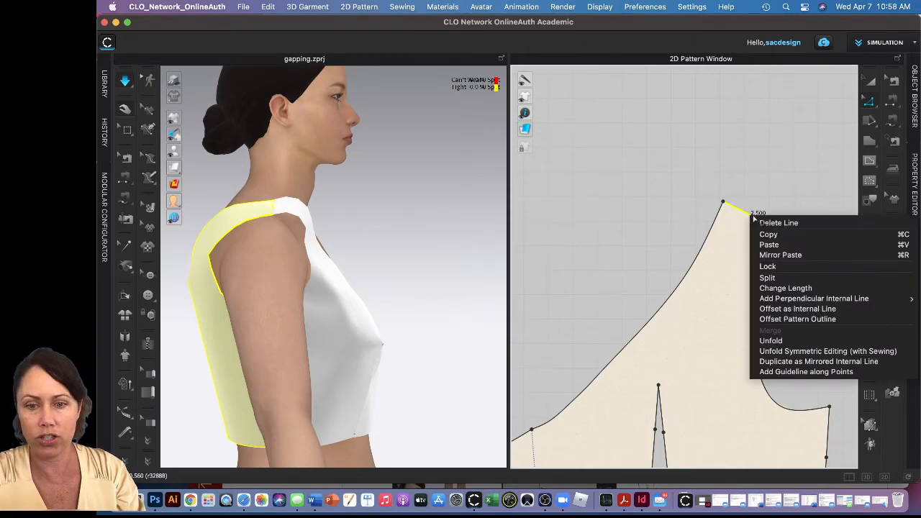
left_click(804, 308)
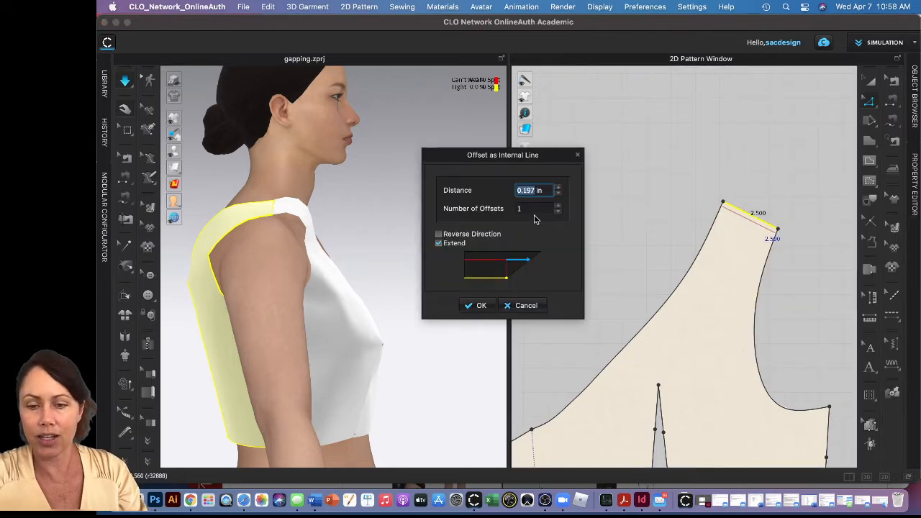
type("2")
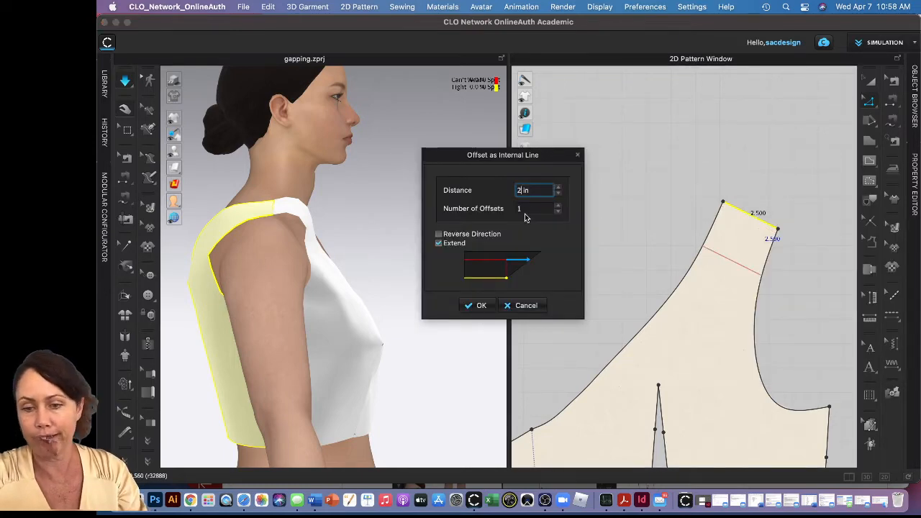
left_click(481, 306)
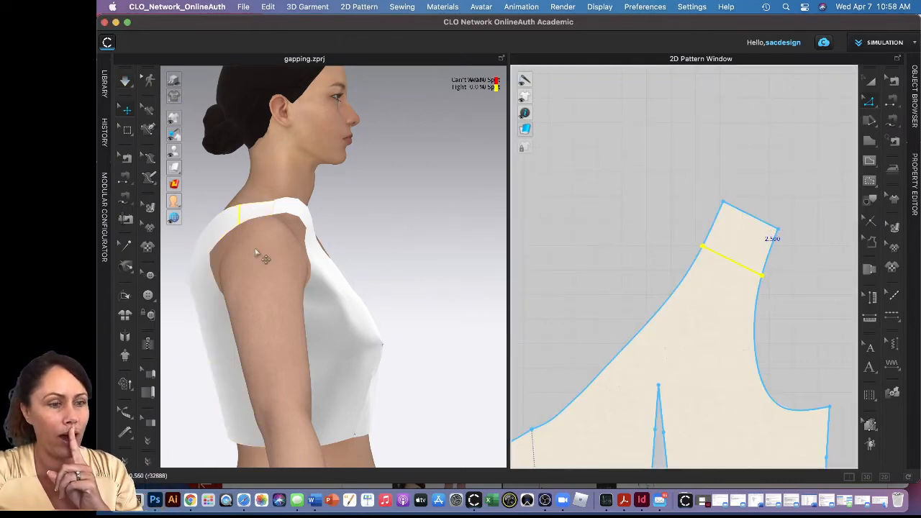
- Save the current 3D state in the project history and rename it 3D State_Pre Fit
left_click(103, 132)
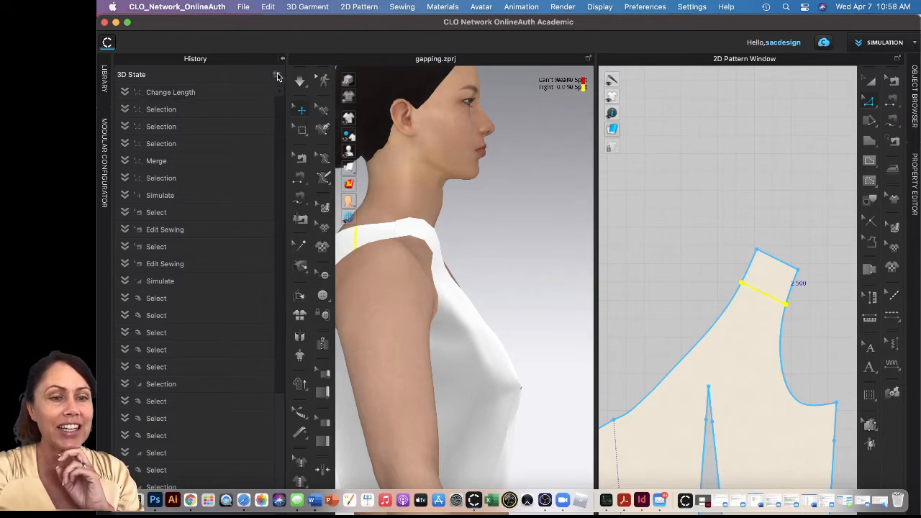
left_click(278, 74)
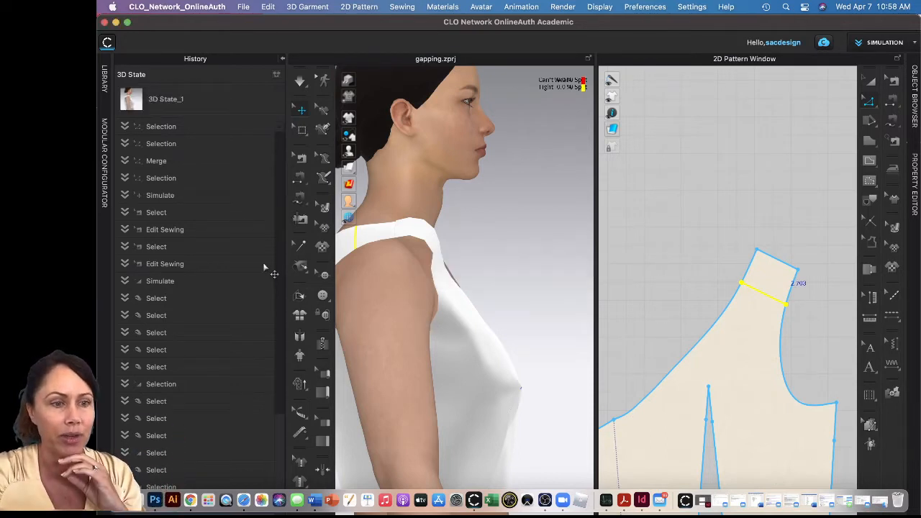
left_click(168, 104)
double_click(170, 102)
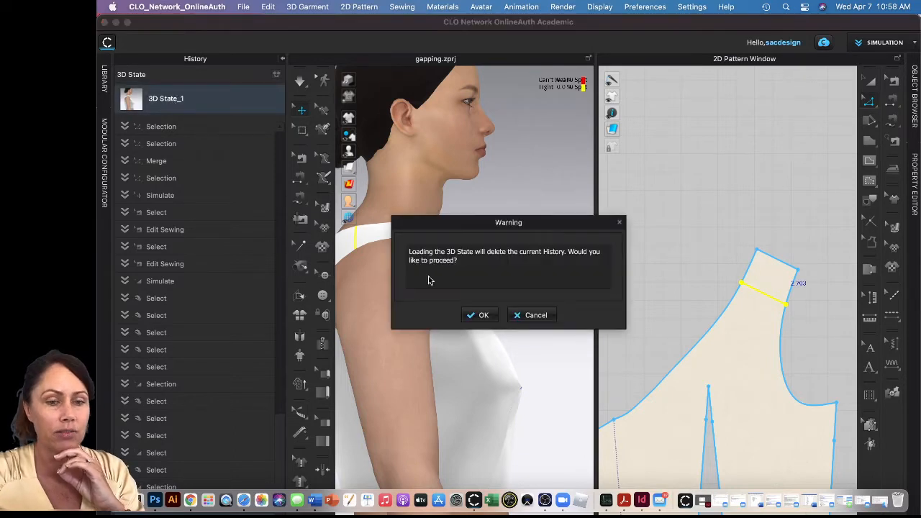
left_click(512, 317)
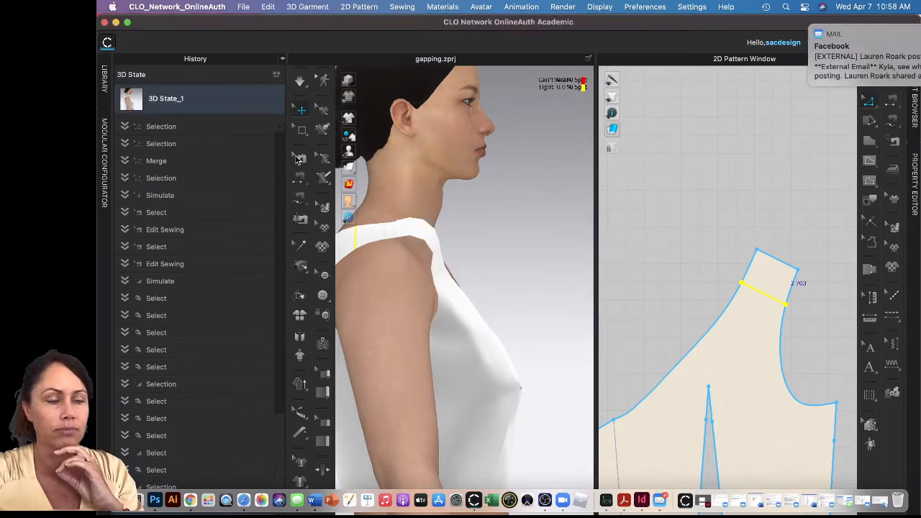
right_click(161, 98)
left_click(183, 113)
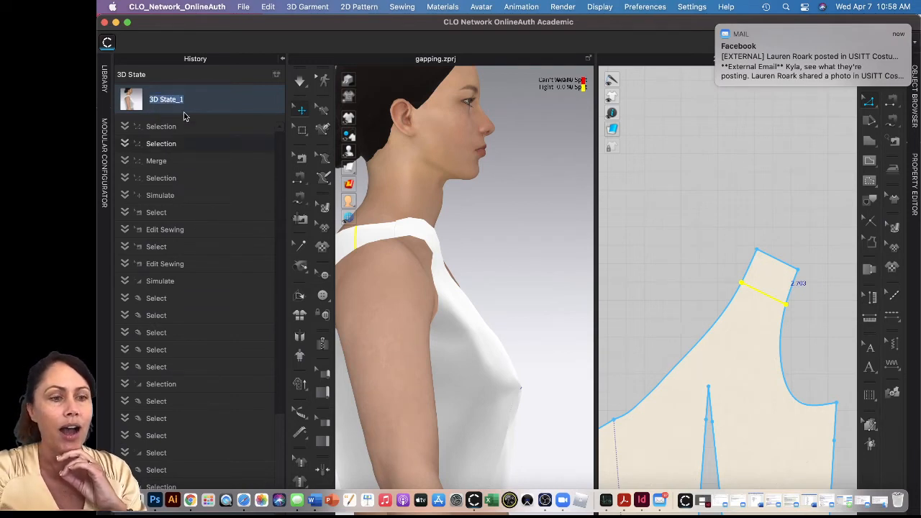
left_click(186, 99)
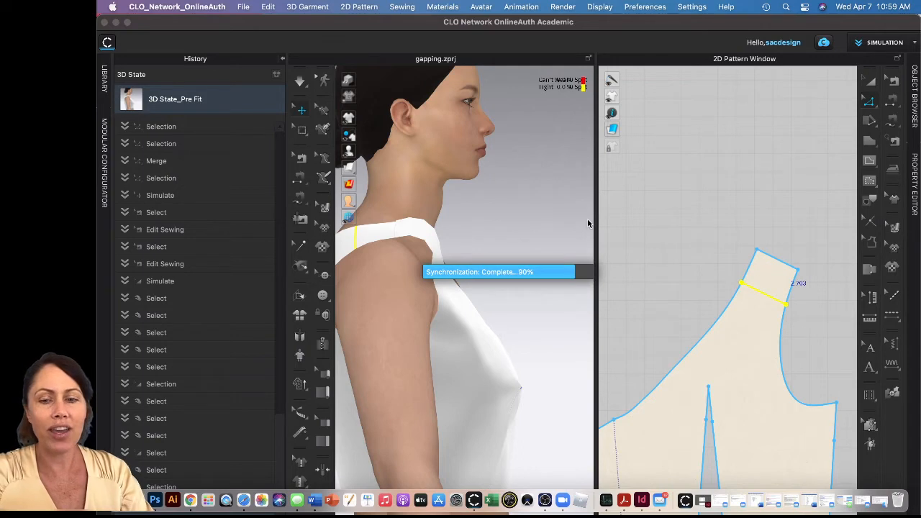
- Roll the garment back to the first Selection entry in the history and hide the history list
key("super+z")
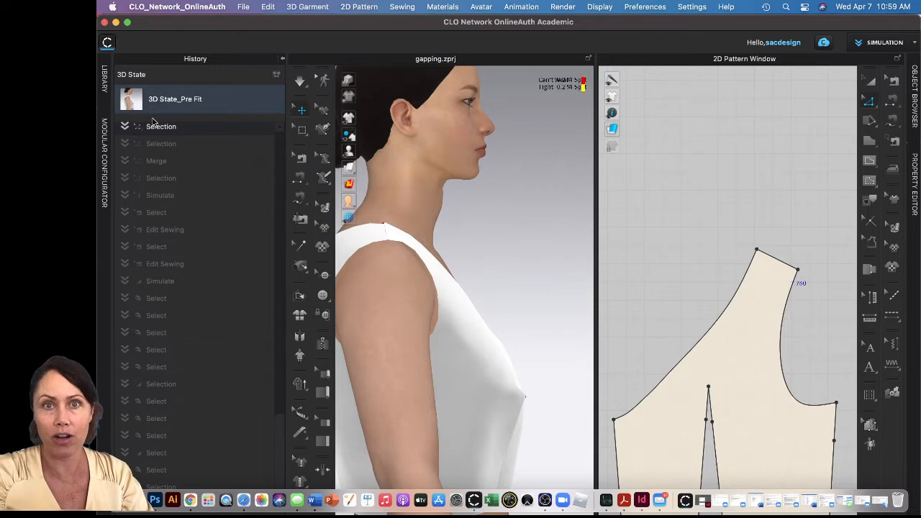
left_click(281, 60)
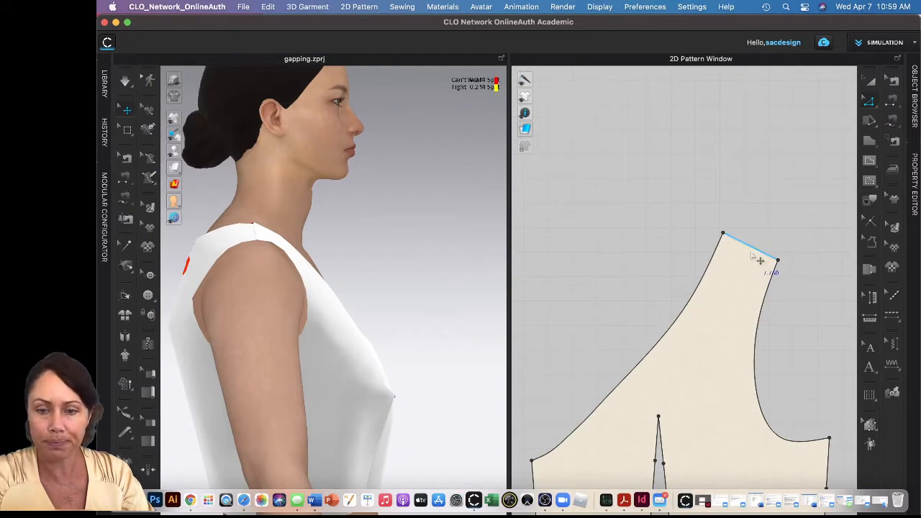
left_click(760, 254)
right_click(751, 249)
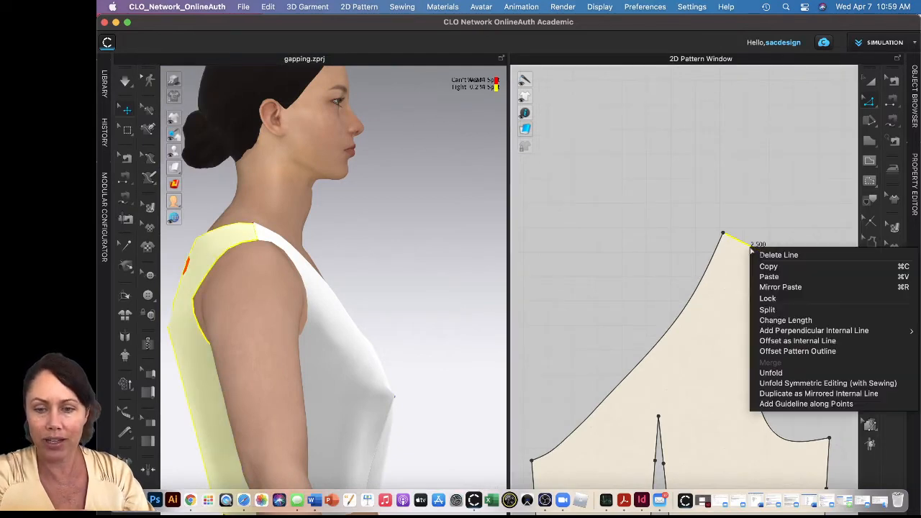
mouse_move(801, 330)
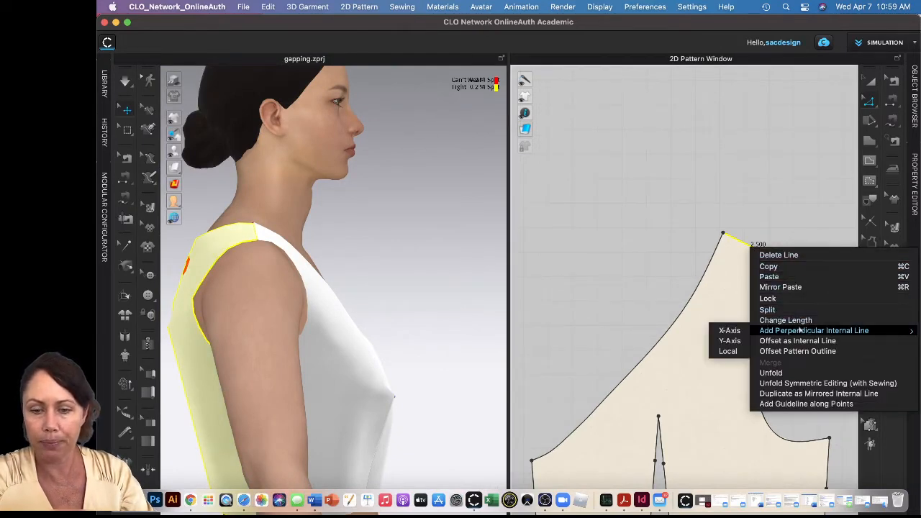
left_click(699, 198)
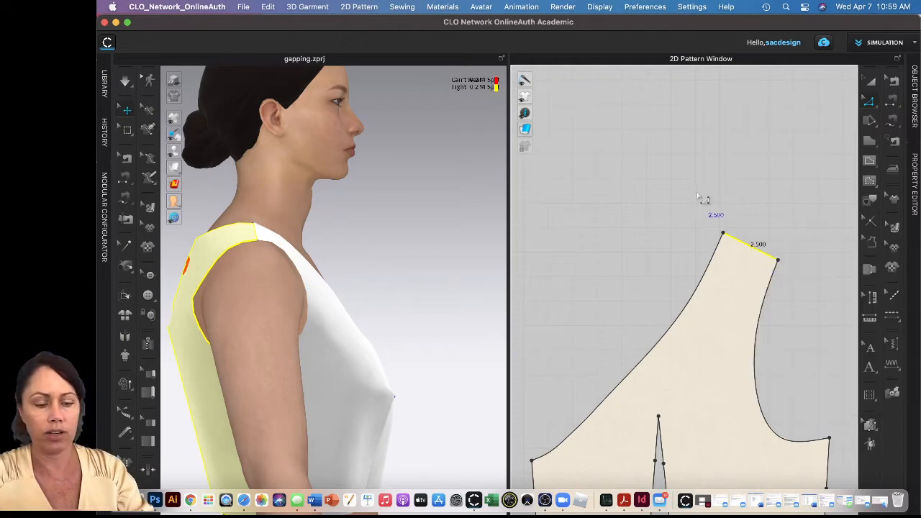
scroll(699, 198, "down", 5)
scroll(705, 199, "up", 5)
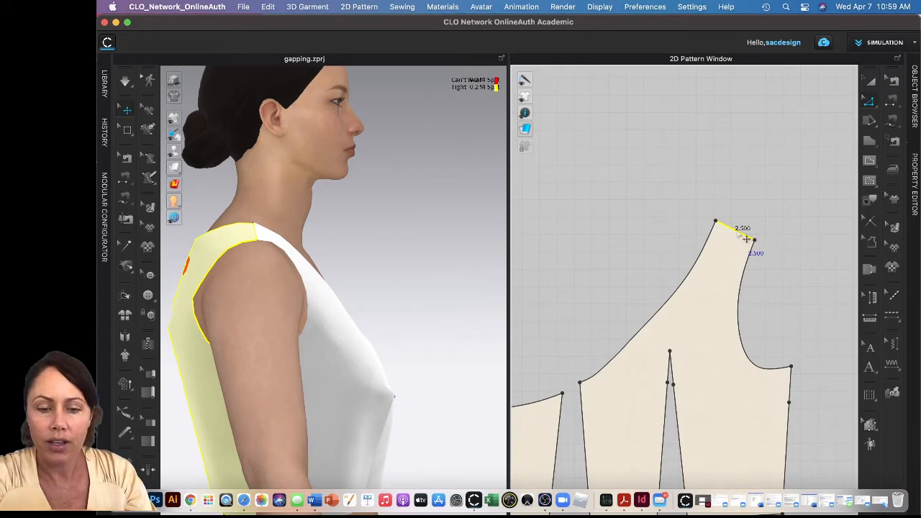
scroll(746, 238, "down", 5)
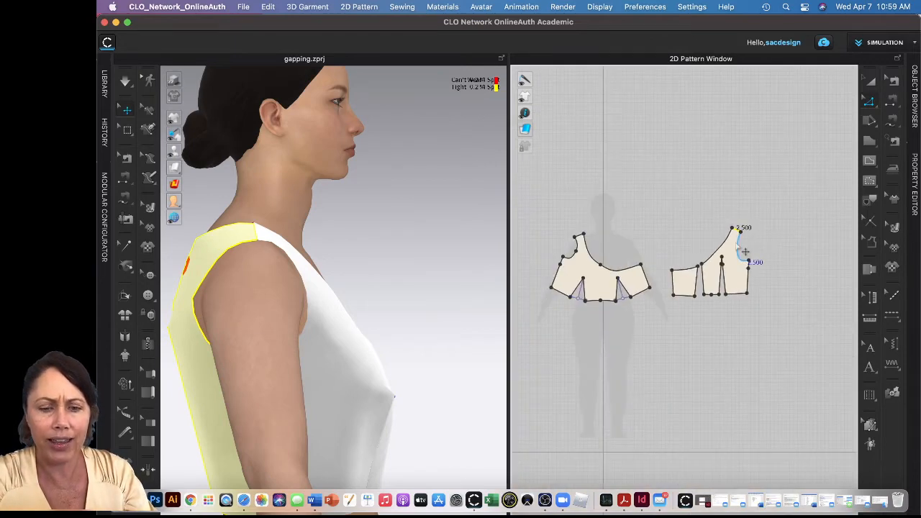
- Undo the most recent line selections on the bodice pattern pieces
key("super+z")
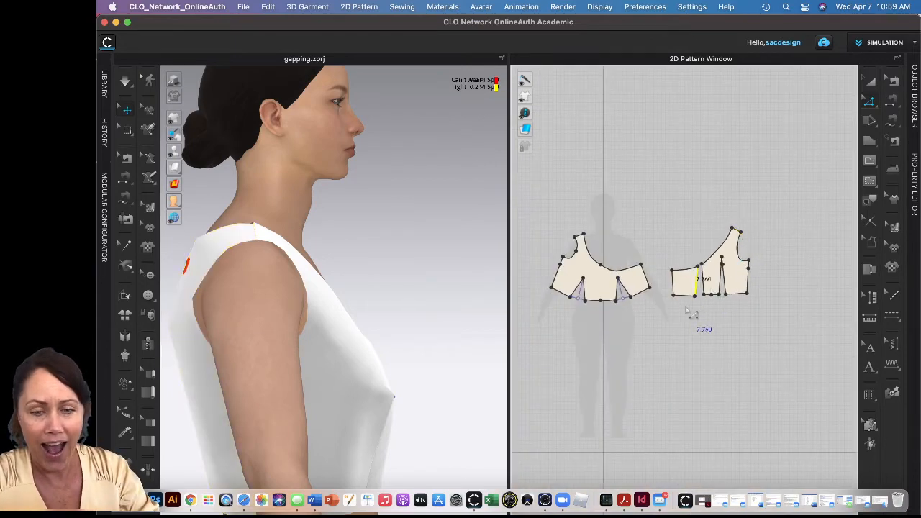
key("super+z")
key("super+z")
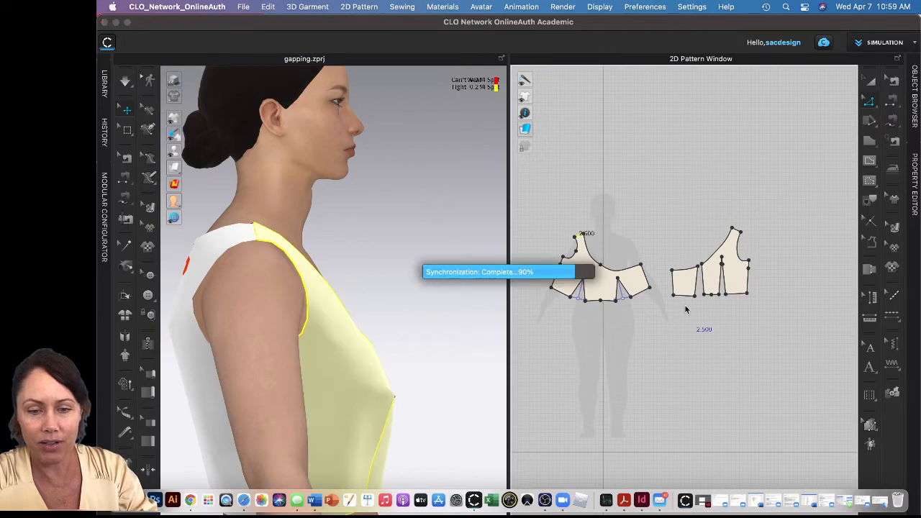
key("super+z")
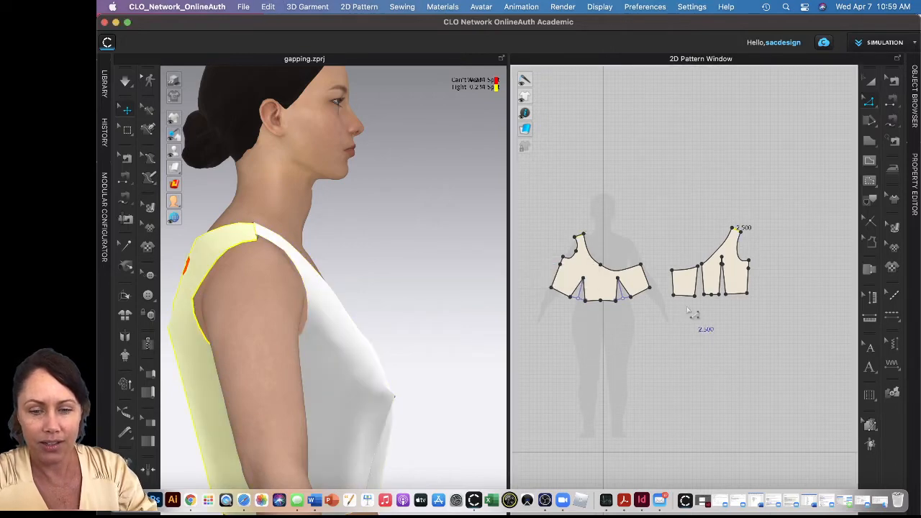
key("super+z")
- Merge the small back piece with the one-shoulder back piece along their adjoining vertical edges
scroll(691, 311, "up", 5)
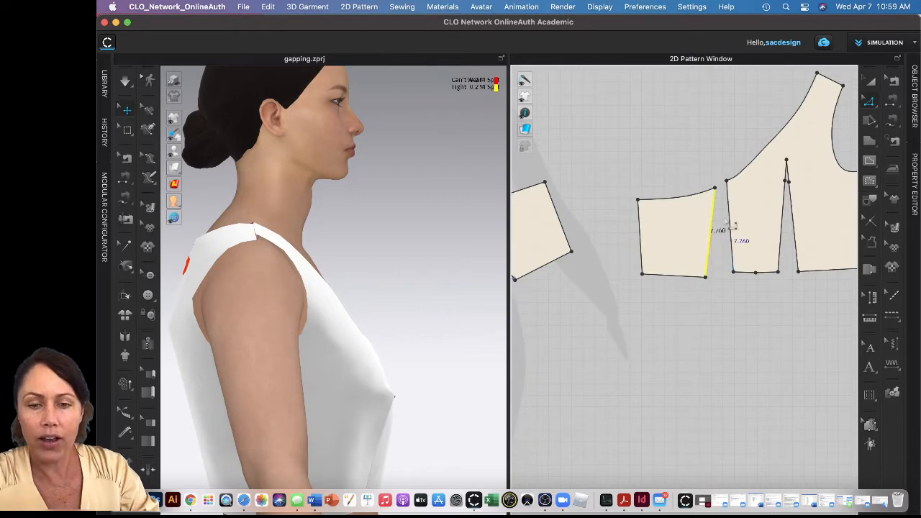
left_click(729, 222, "shift")
right_click(731, 223)
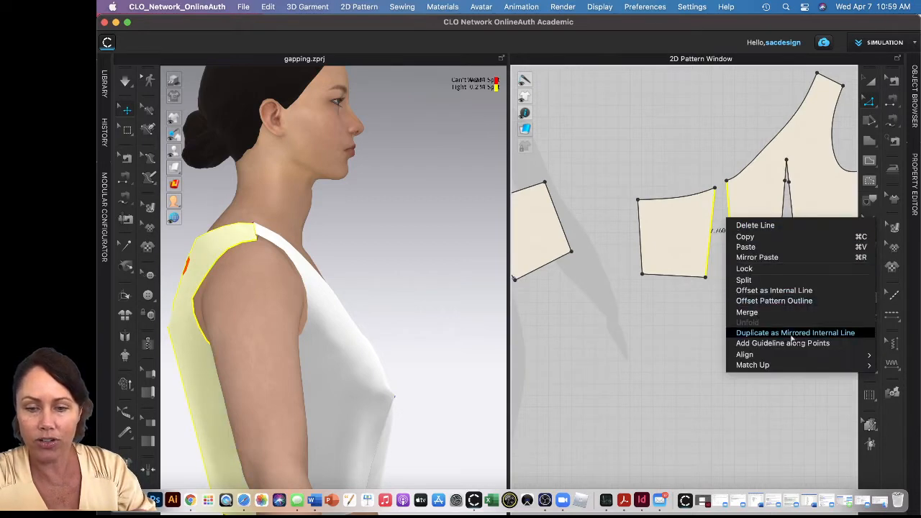
left_click(779, 311)
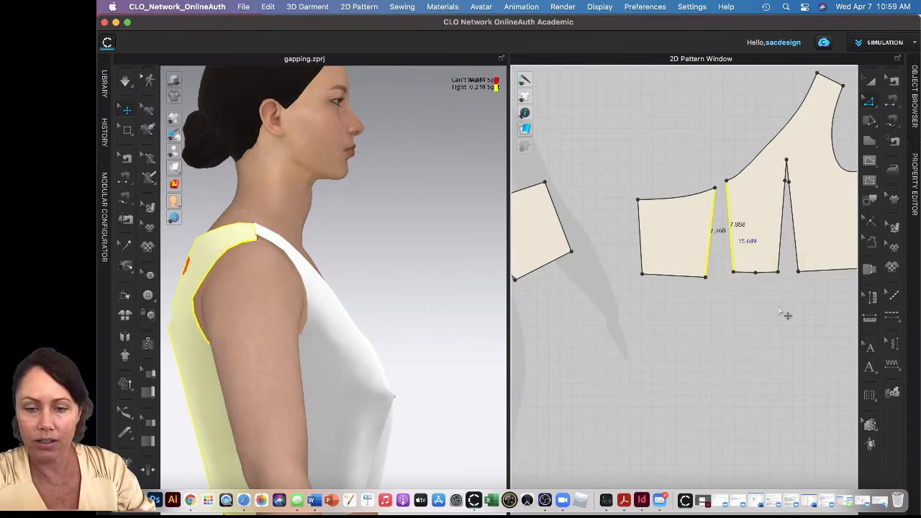
right_click(733, 249)
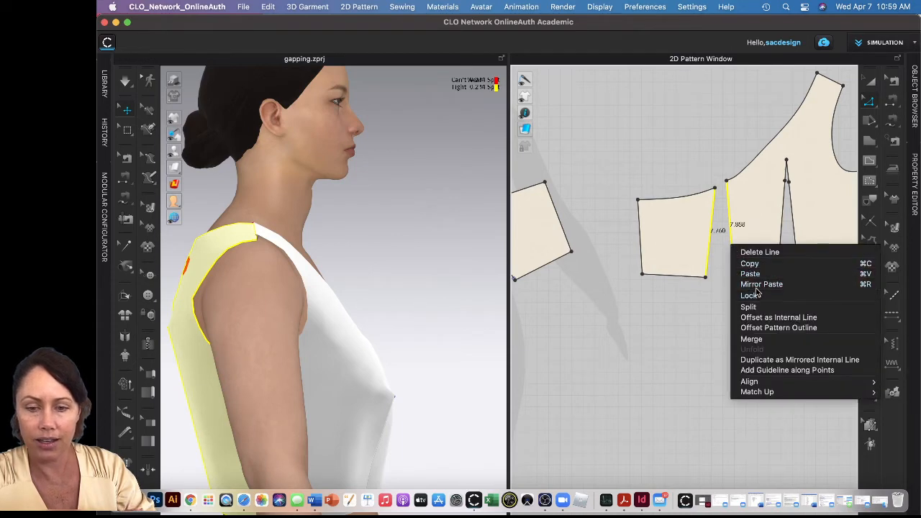
left_click(769, 341)
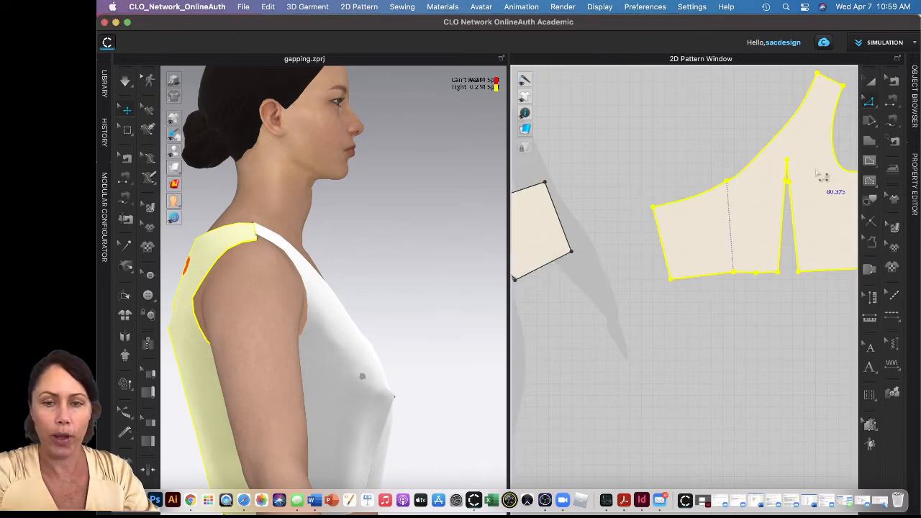
- Run the simulation briefly to drape the merged back piece on the avatar, and stop it
scroll(820, 180, "down", 2)
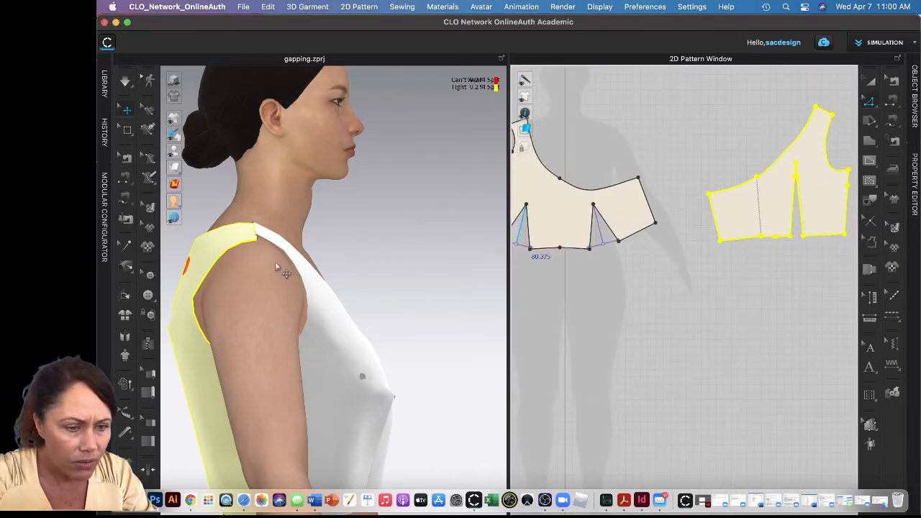
right_click_drag(290, 297, 344, 300)
scroll(323, 294, "down", 5)
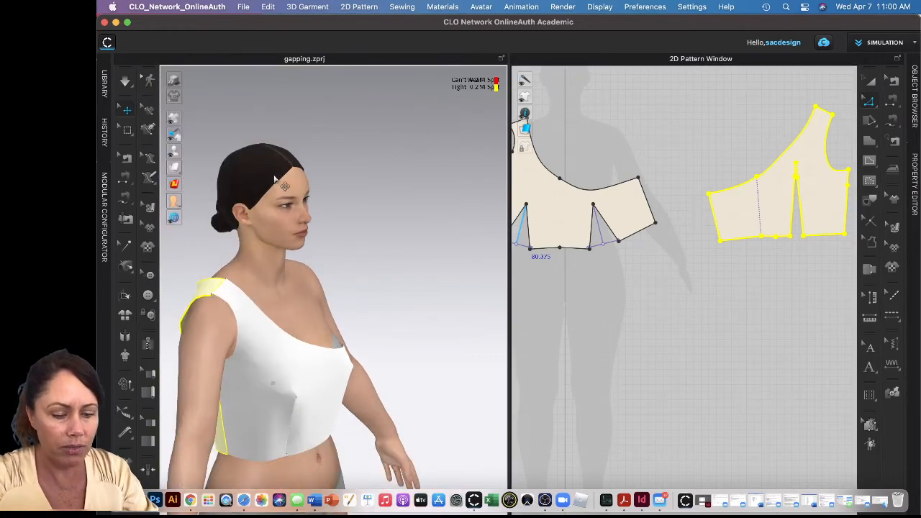
key("space")
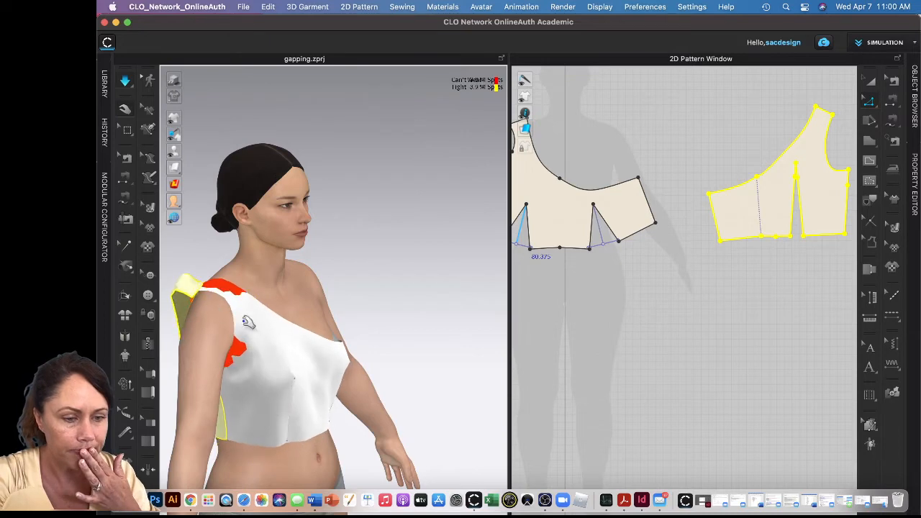
key("space")
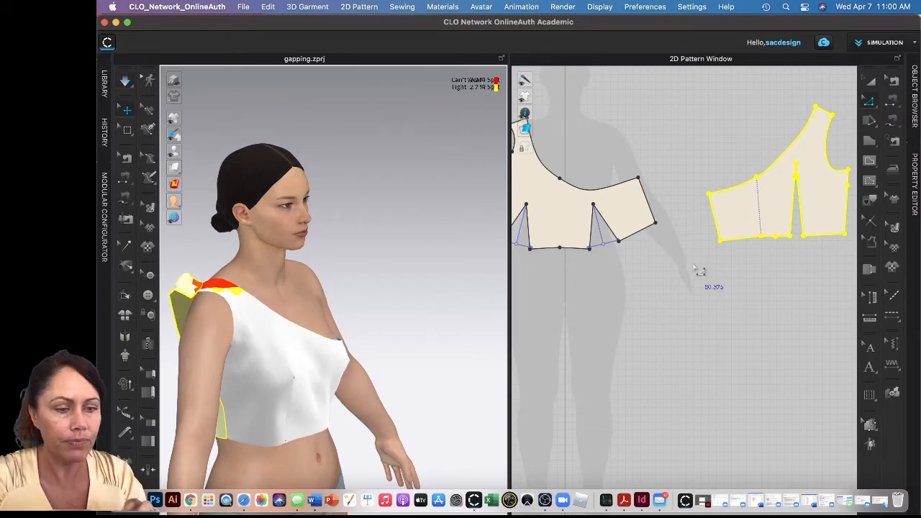
- Delete the stray seam on the back neckline near the shoulder and simulate the garment again, viewing it from the side
scroll(697, 270, "down", 4)
scroll(693, 270, "up", 3)
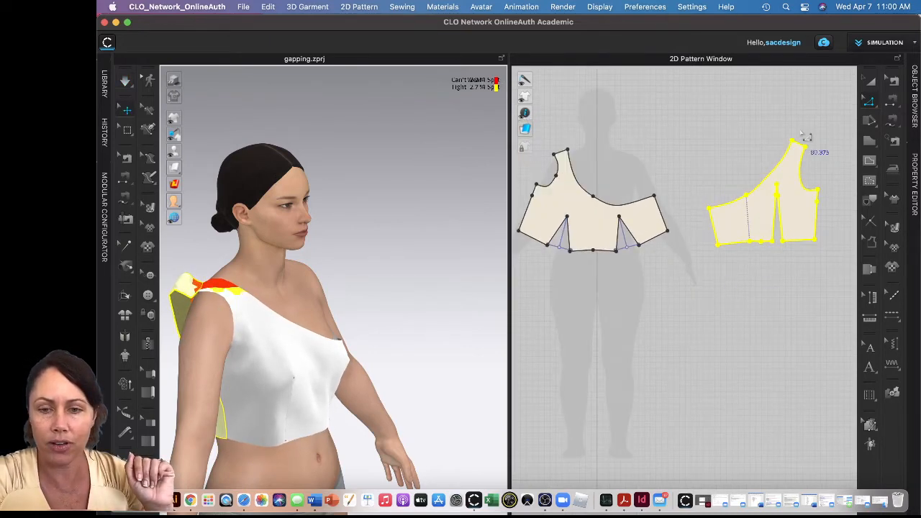
left_click(893, 82)
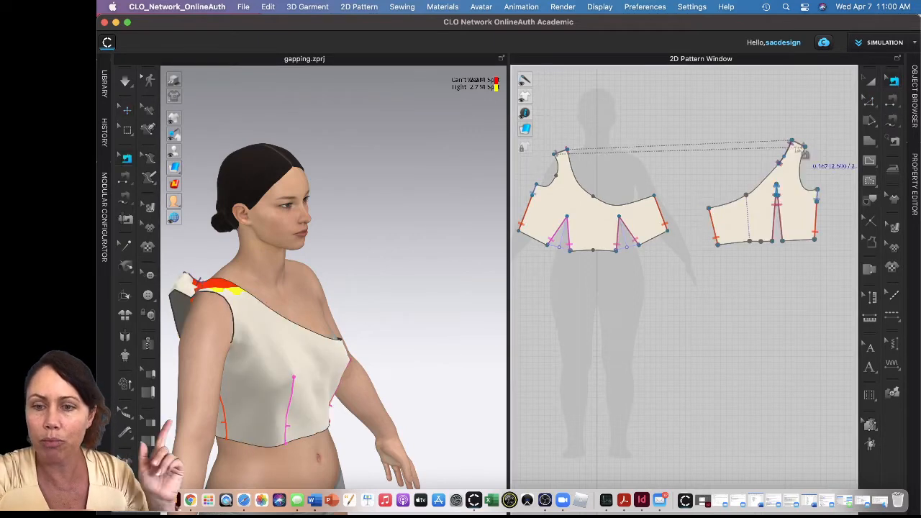
left_click(784, 156)
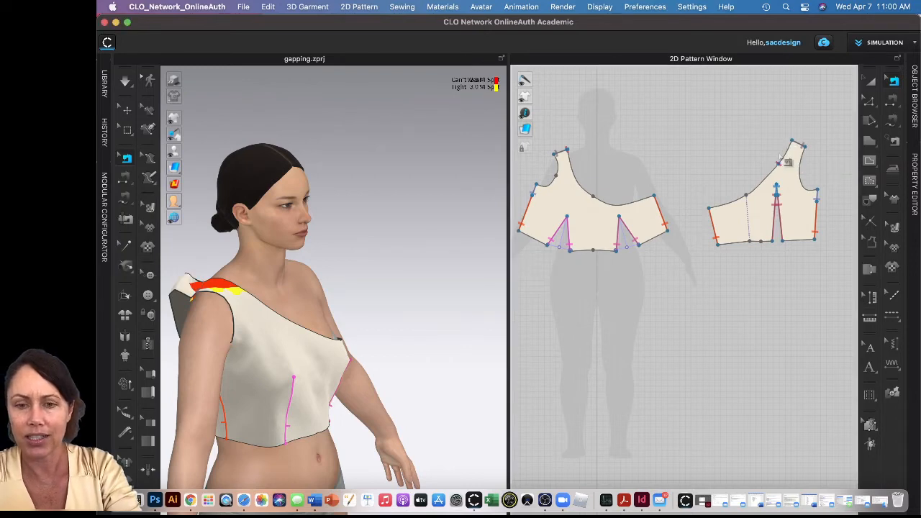
left_click(779, 165)
key("Delete")
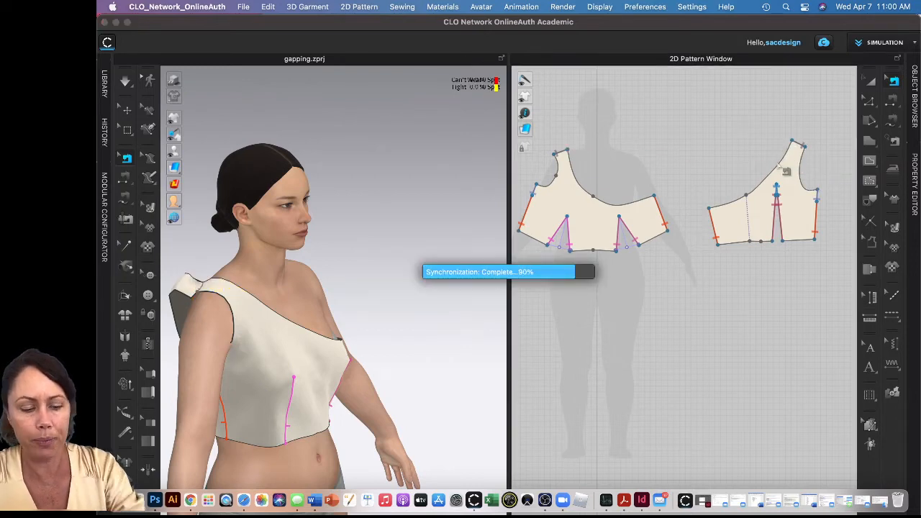
key("space")
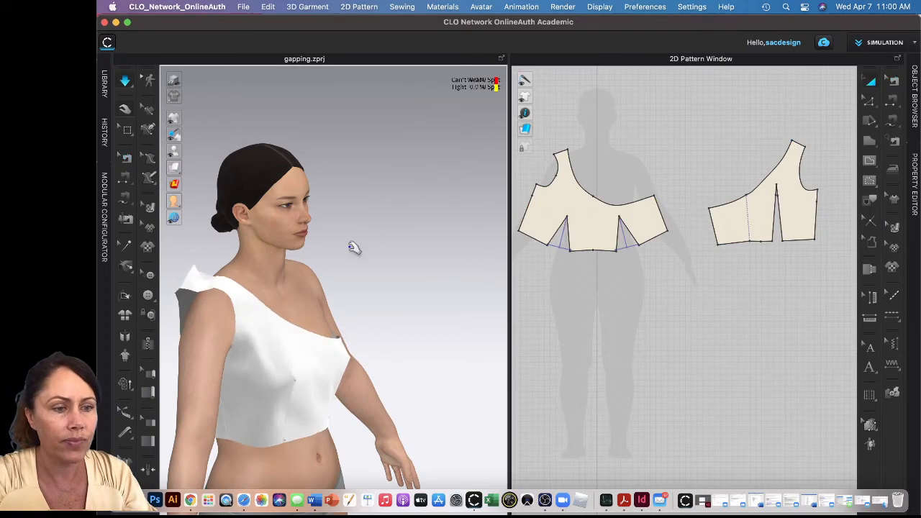
right_click_drag(276, 301, 309, 291)
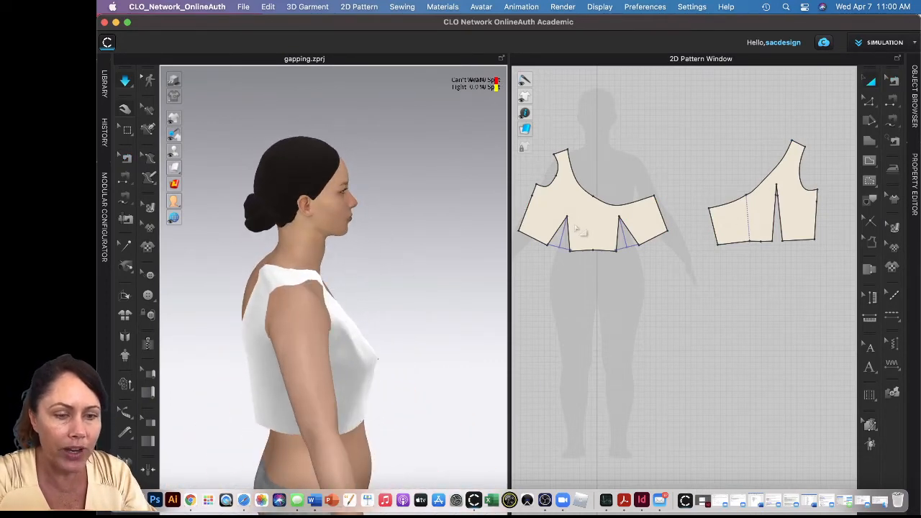
- Offset the back piece's shoulder line as one internal line at a distance of 2 in with Extend enabled
scroll(799, 153, "up", 8)
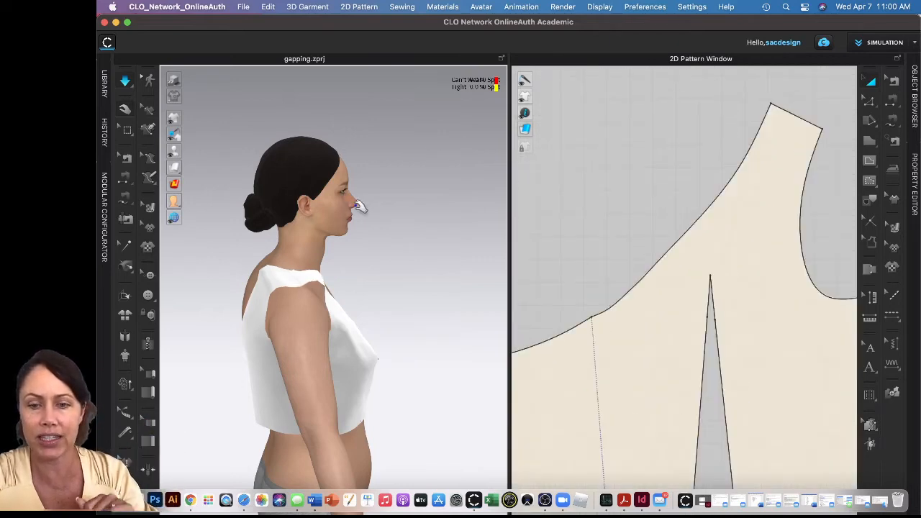
key("z")
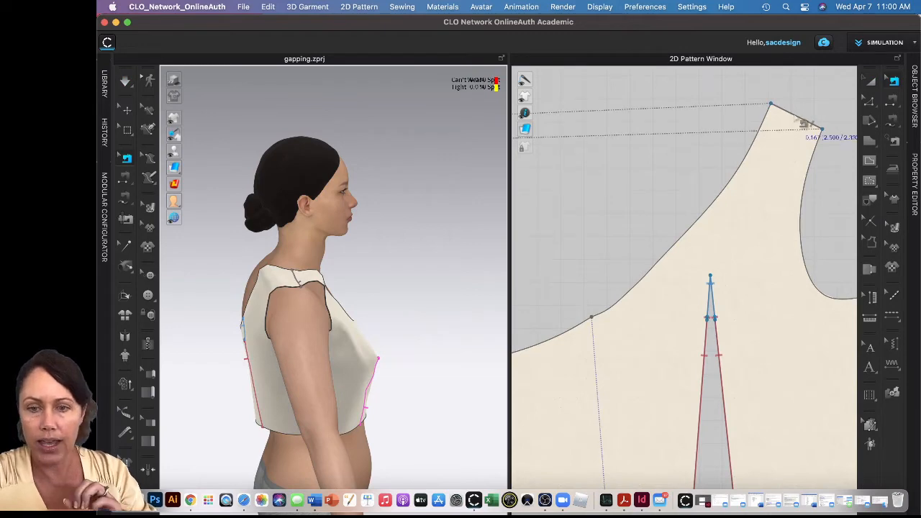
left_click(804, 124)
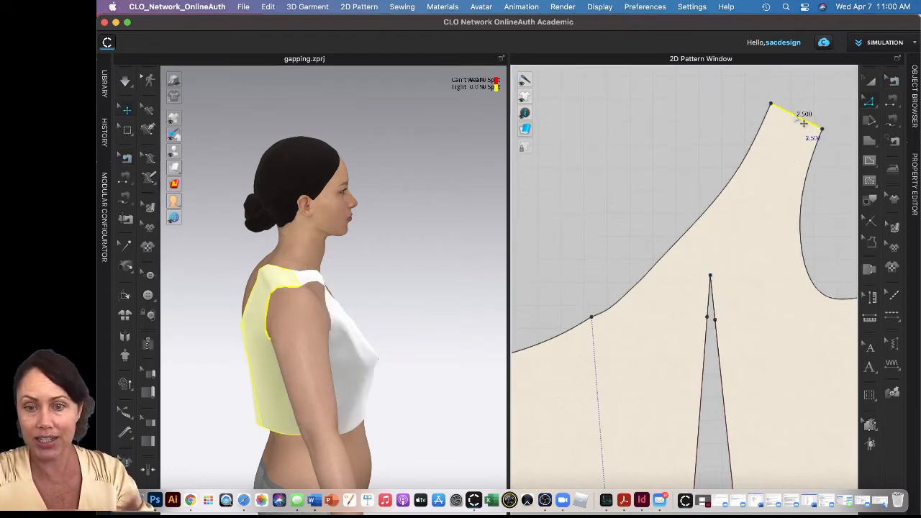
right_click(804, 124)
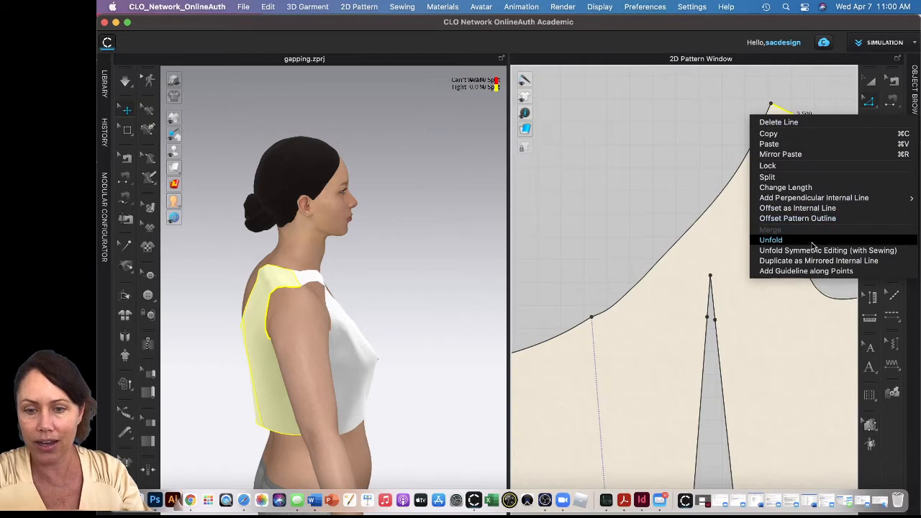
mouse_move(807, 194)
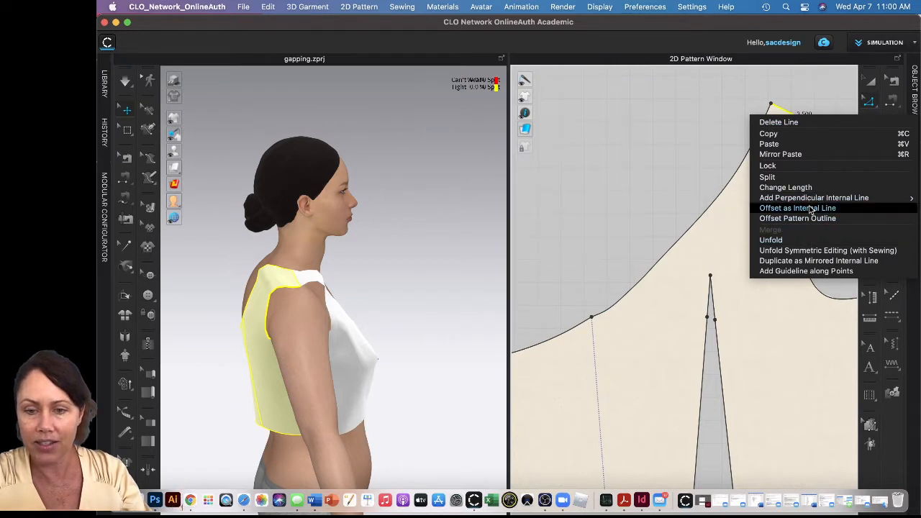
left_click(811, 209)
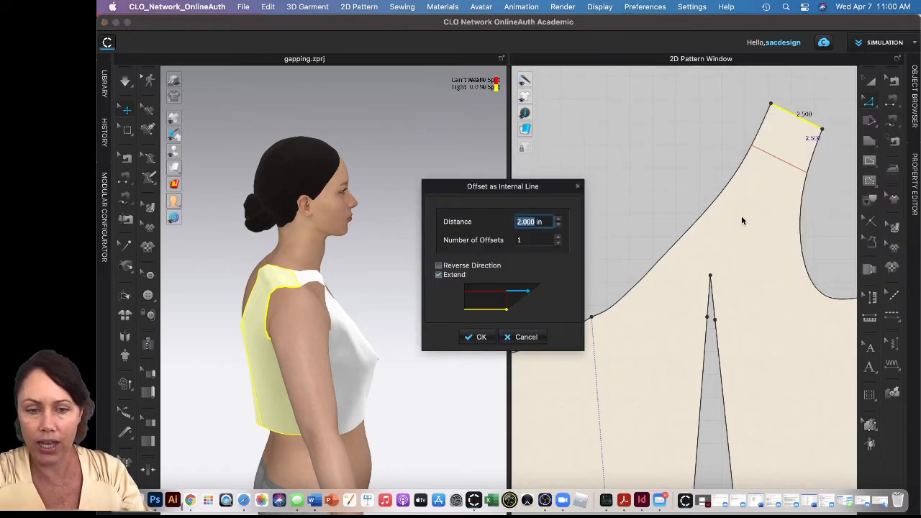
left_click(482, 338)
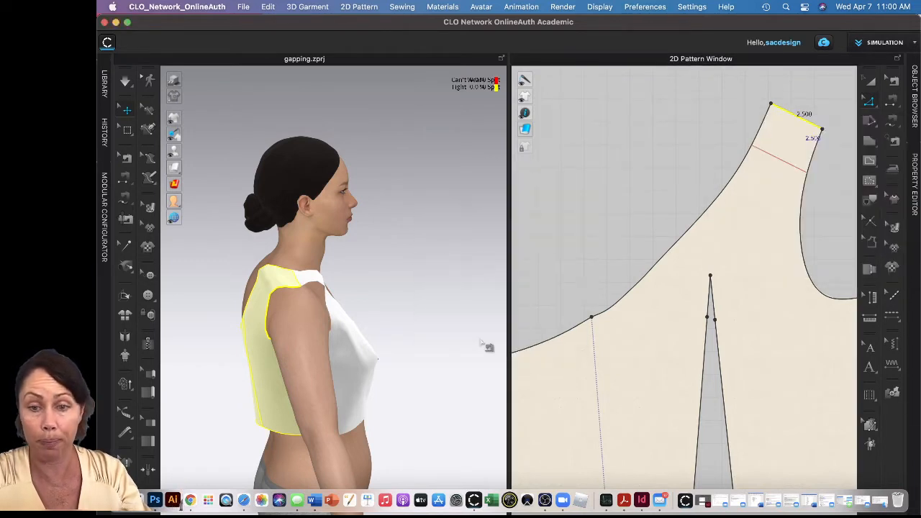
- Cut the back piece along the offset internal line and delete the separated shoulder section
right_click(777, 164)
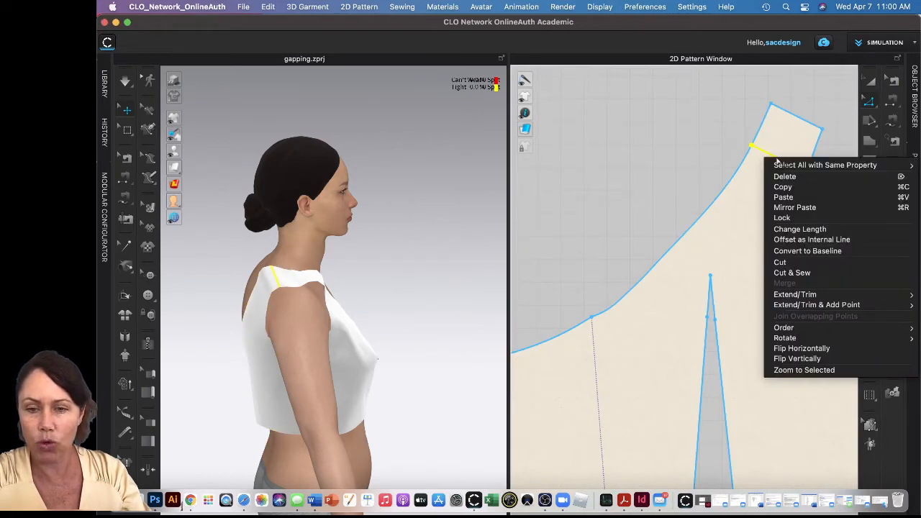
left_click(815, 263)
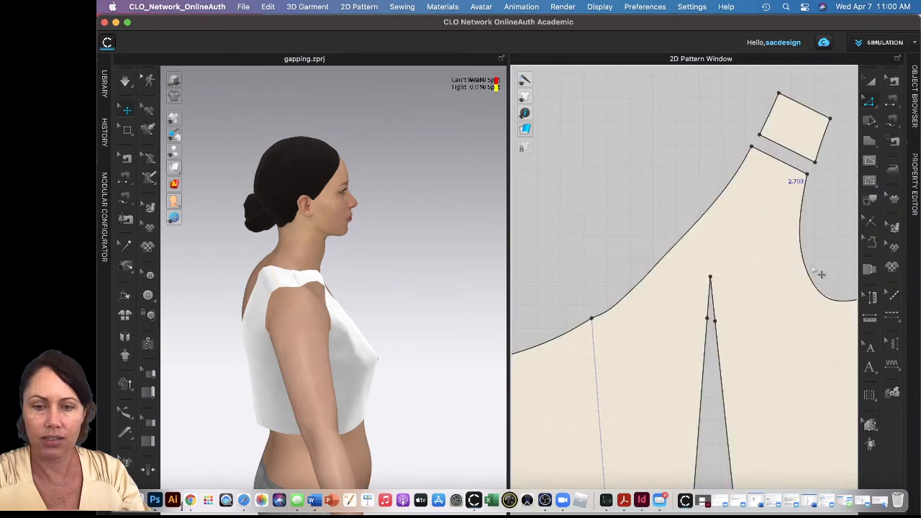
key("a")
left_click(810, 141)
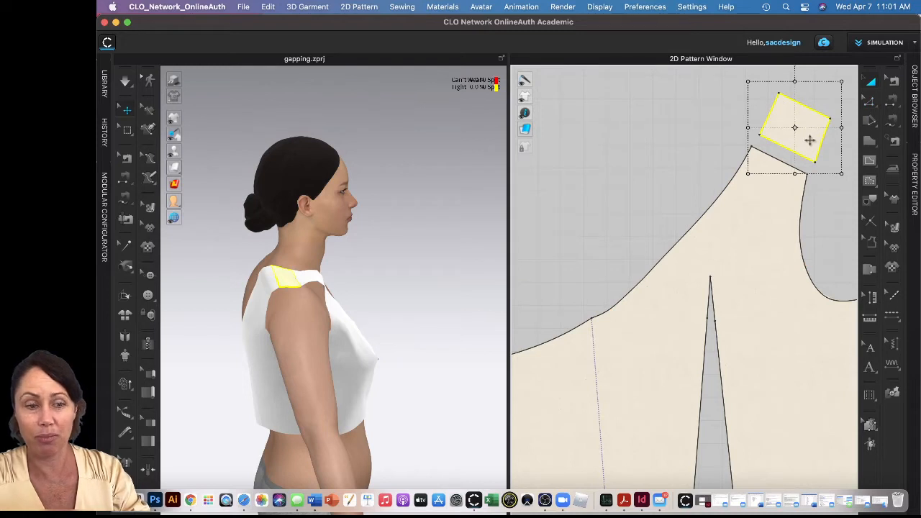
key("Delete")
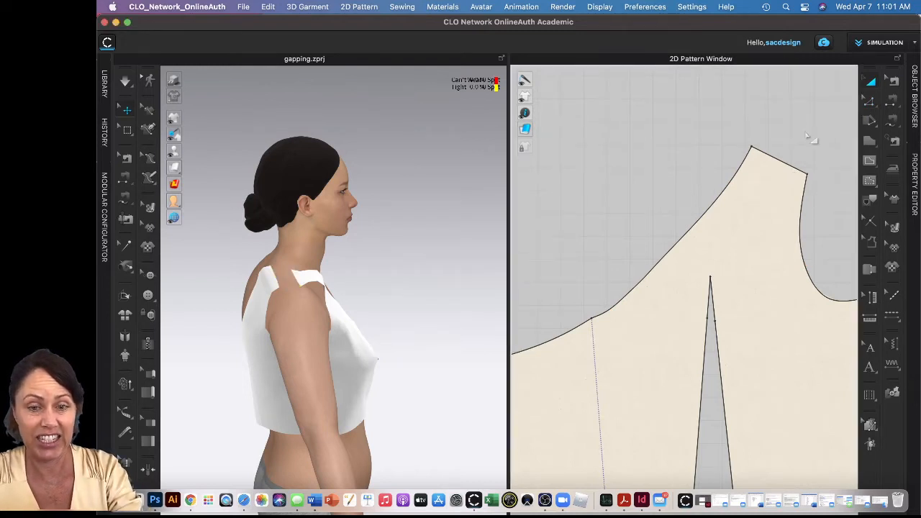
- Change the back piece's shoulder line length to 2.5 in with Direction set to End
left_click(795, 170)
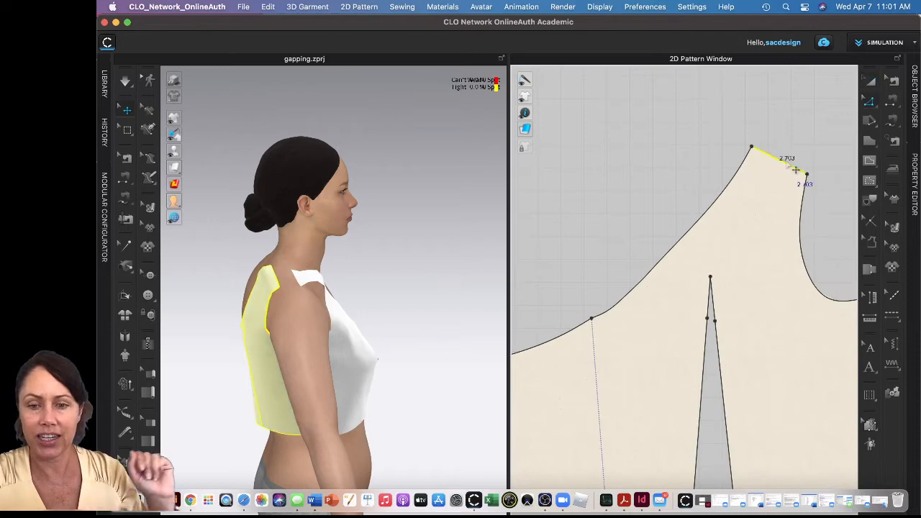
right_click(786, 167)
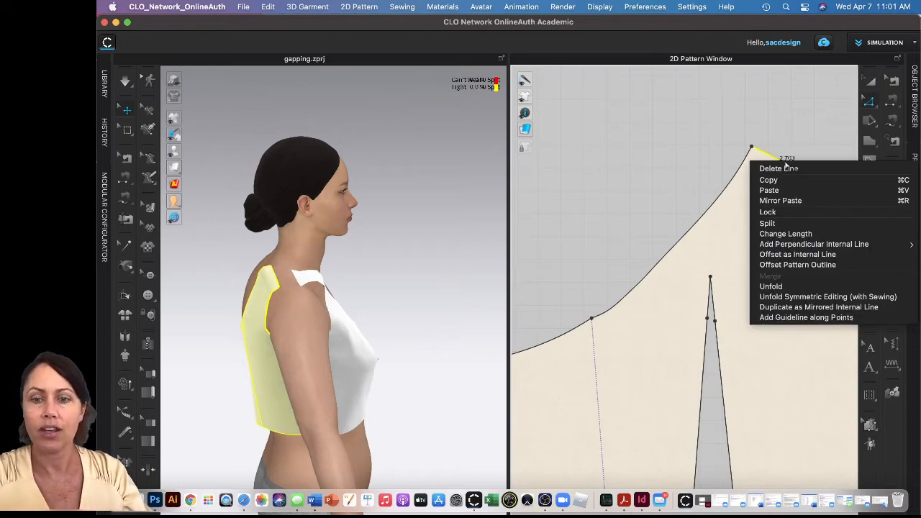
left_click(786, 234)
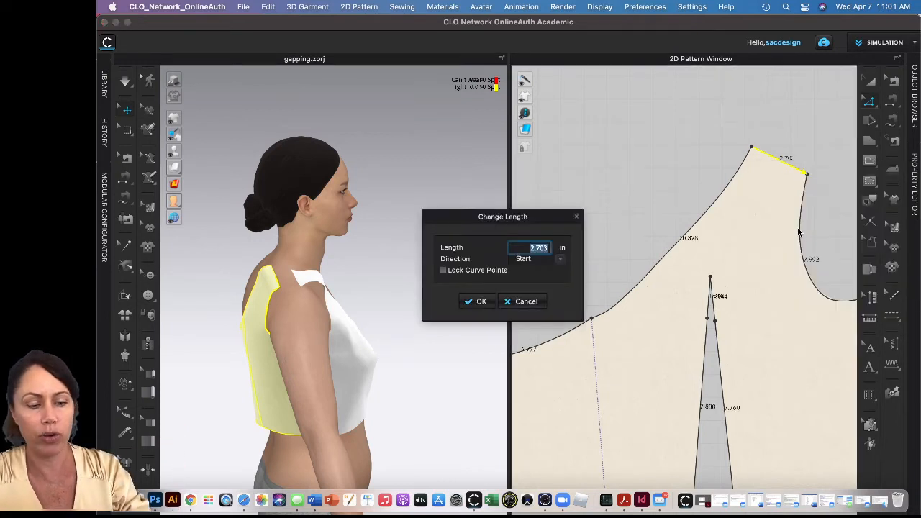
type("2.5")
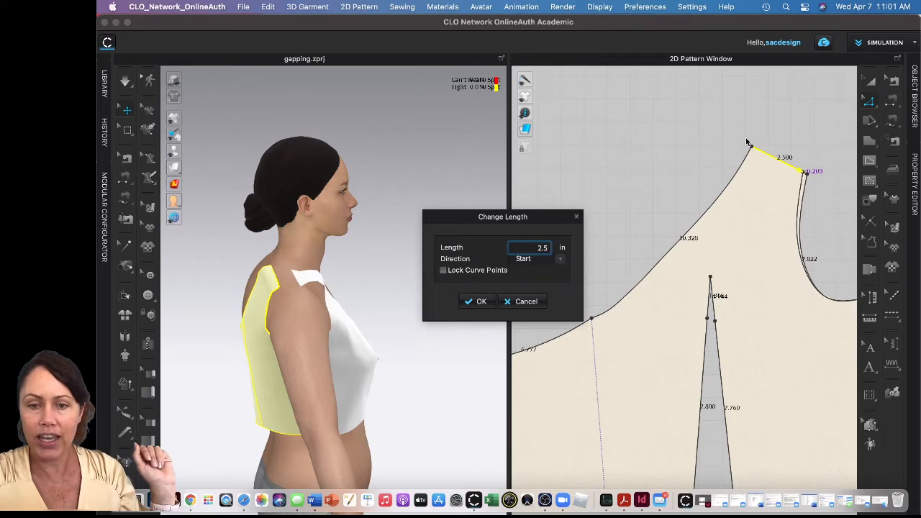
left_click(561, 261)
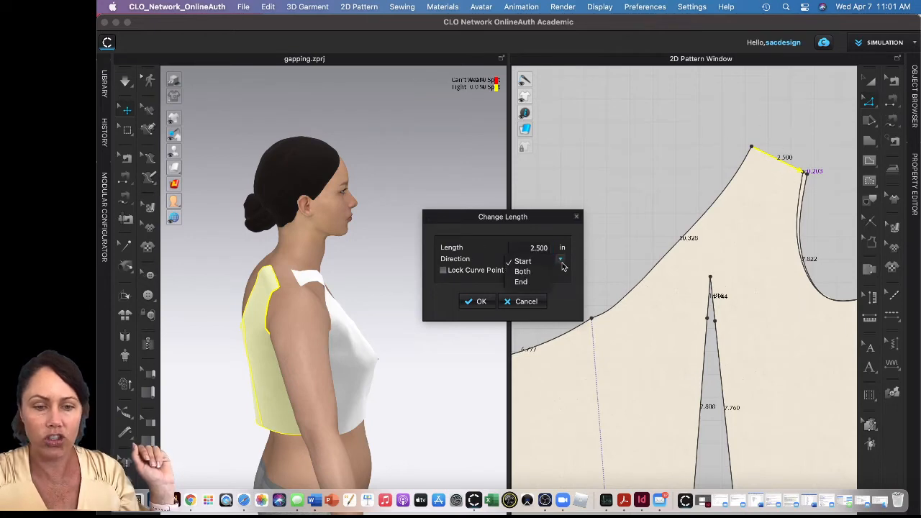
left_click(522, 282)
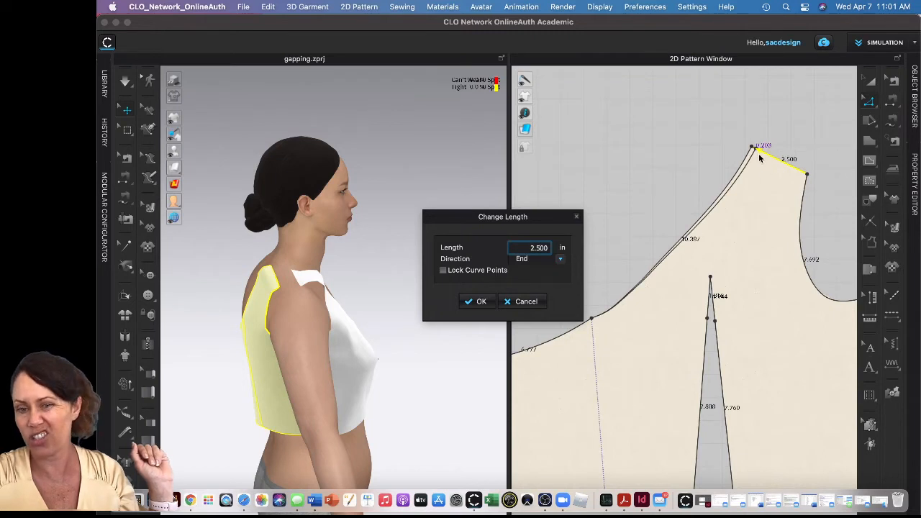
left_click(484, 302)
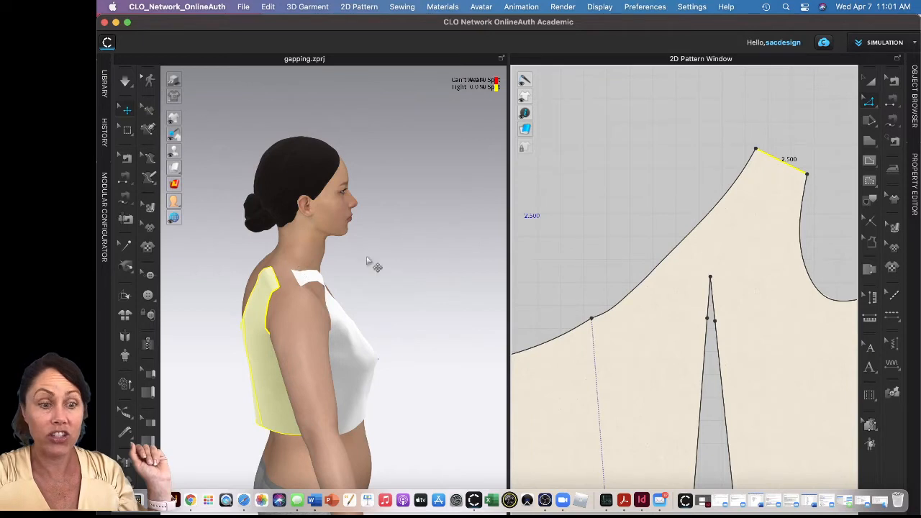
- Sew the front piece's shoulder line to the back piece's shoulder line
scroll(650, 240, "down", 3)
scroll(649, 238, "down", 1)
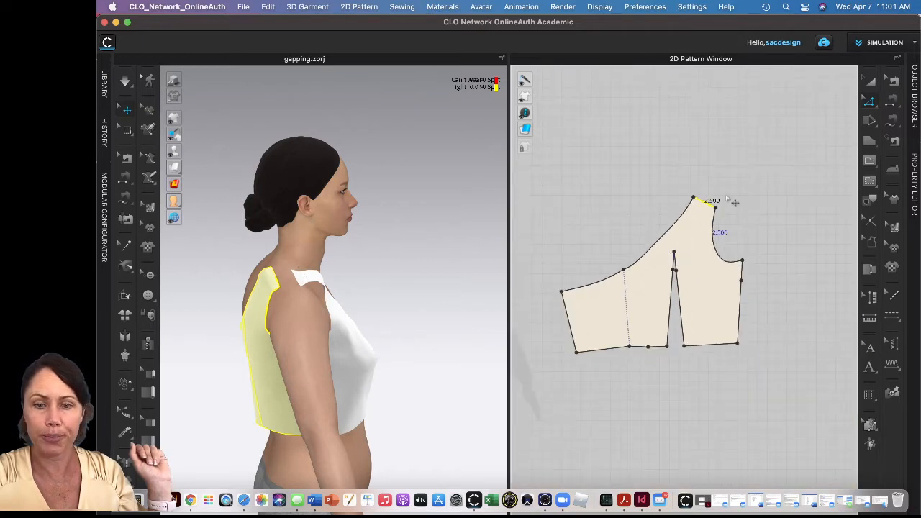
left_click(892, 82)
scroll(747, 185, "down", 1)
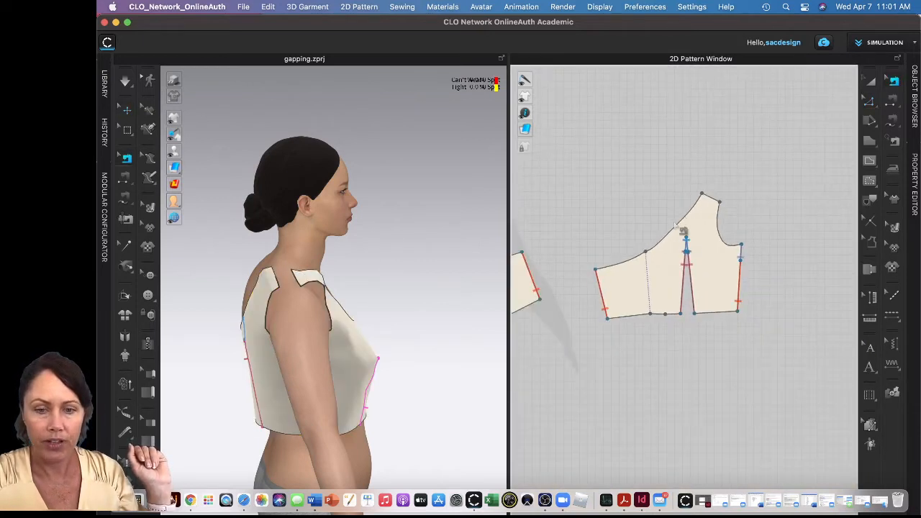
right_click_drag(687, 144, 857, 156)
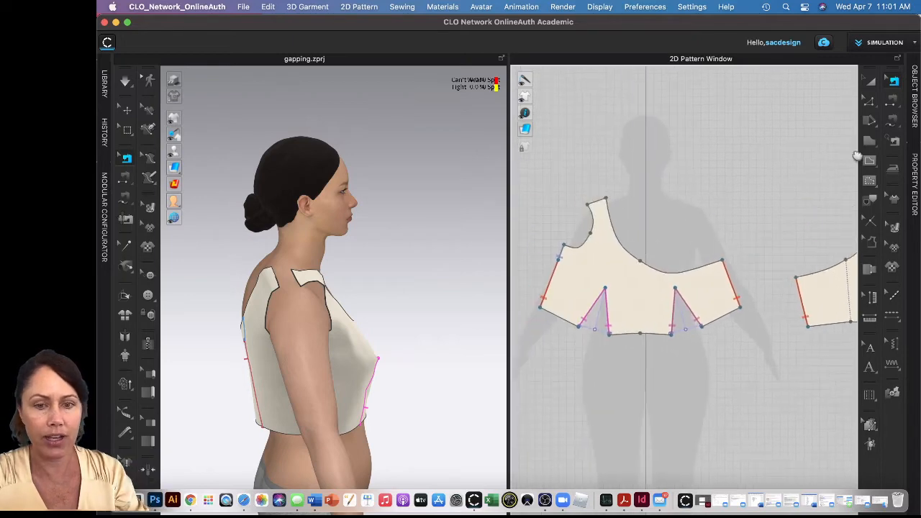
scroll(597, 205, "up", 2)
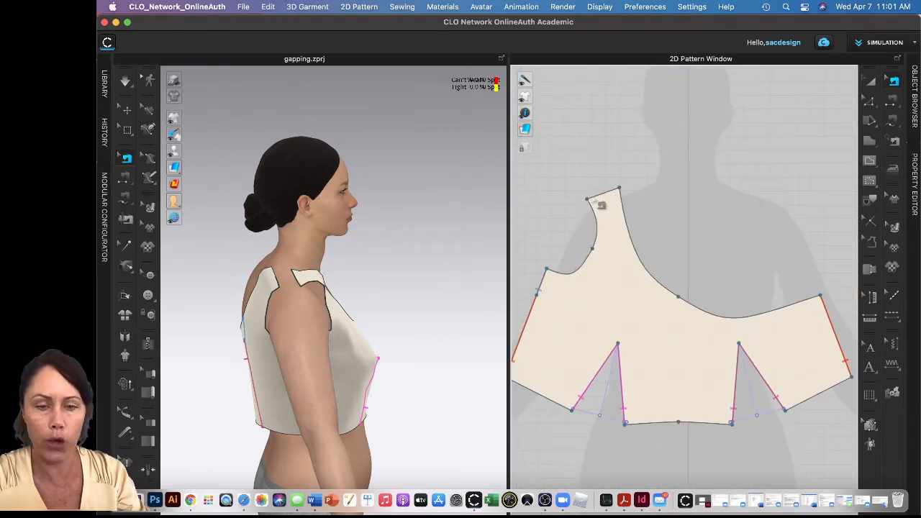
left_click(897, 102)
left_click(828, 100)
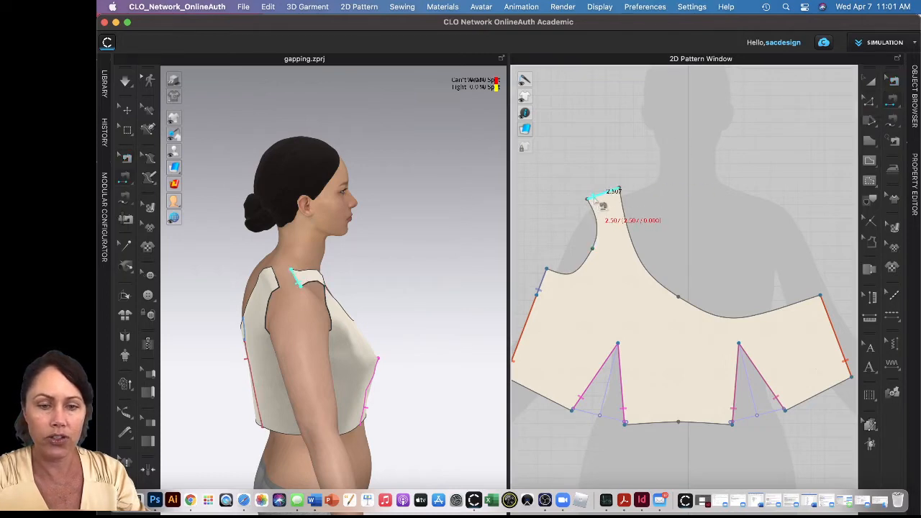
left_click(602, 204)
scroll(788, 206, "down", 3)
right_click_drag(773, 209, 589, 236)
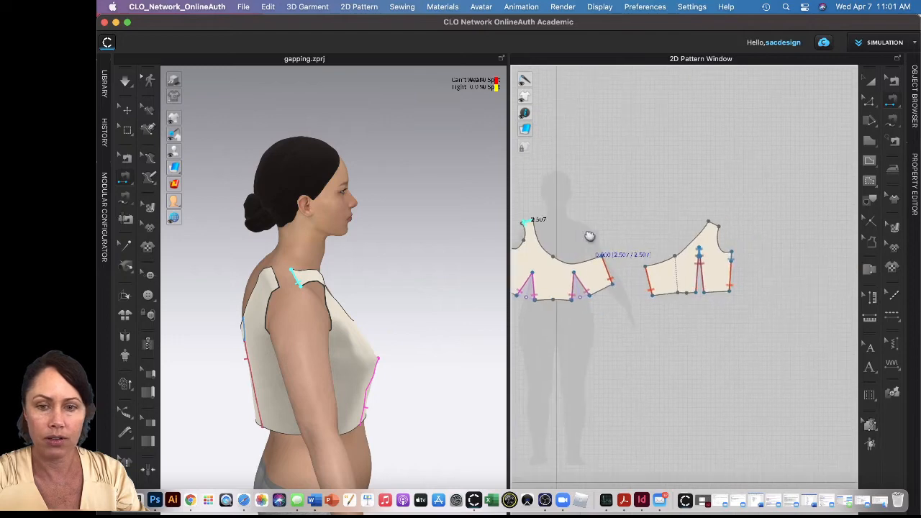
scroll(753, 228, "up", 5)
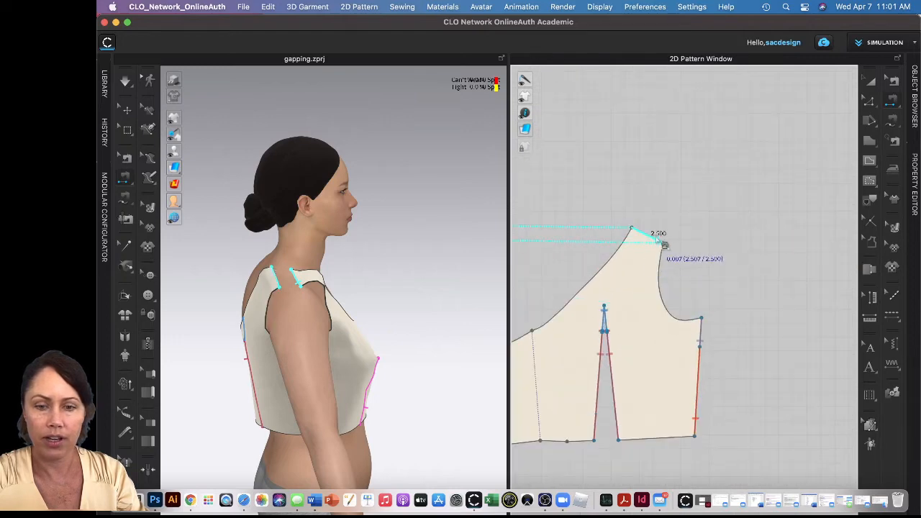
left_click(664, 245)
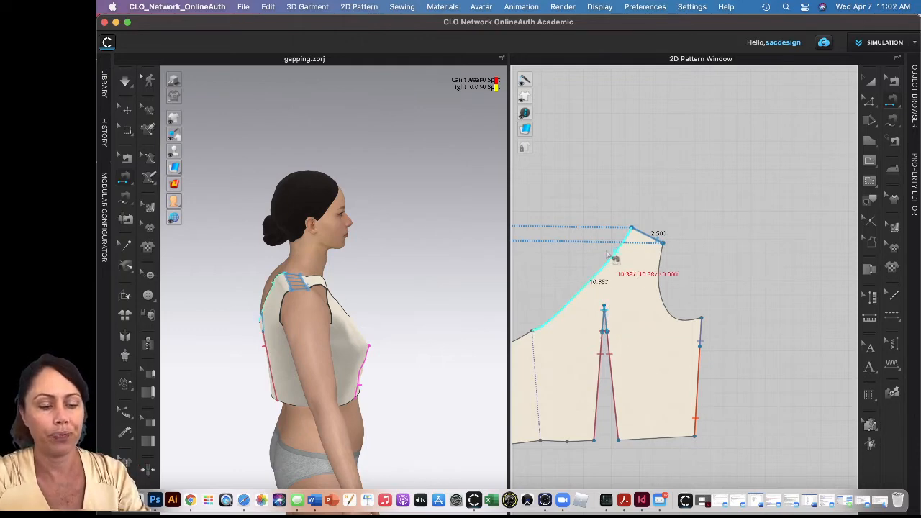
- Simulate the garment with the sewn shoulder and pull the front piece down near the underarm on the avatar
middle_click_drag(596, 182, 730, 169)
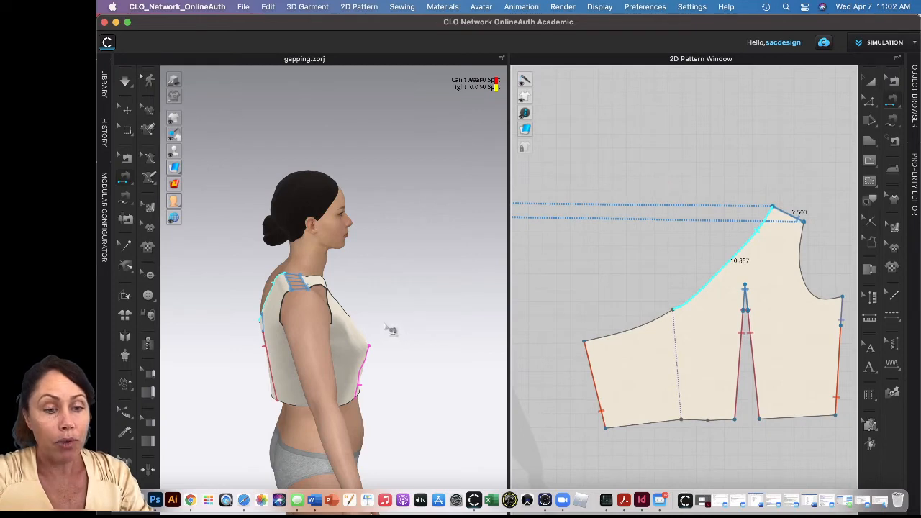
key("Escape")
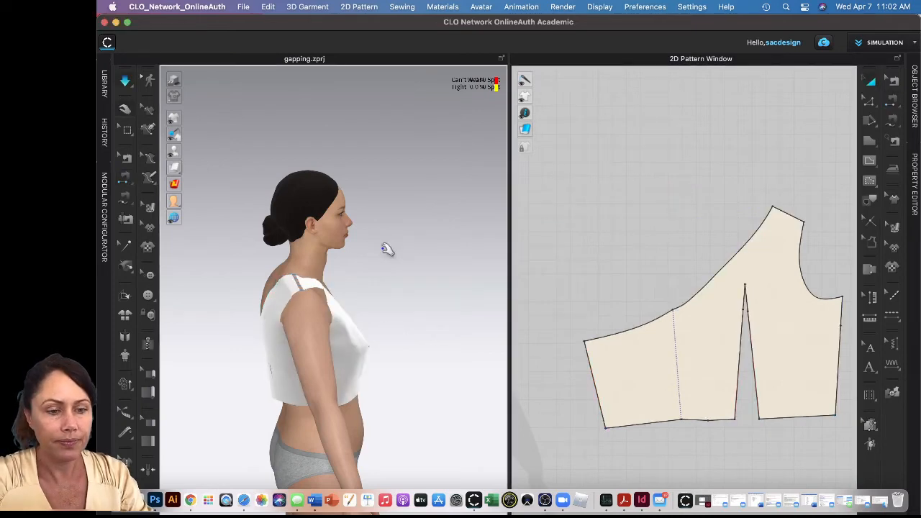
scroll(353, 350, "up", 3)
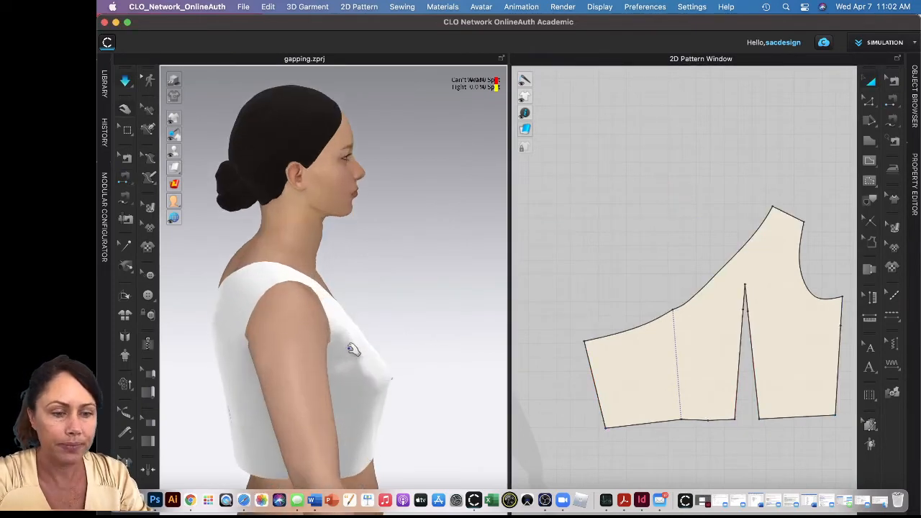
scroll(352, 349, "up", 3)
right_click_drag(350, 385, 325, 376)
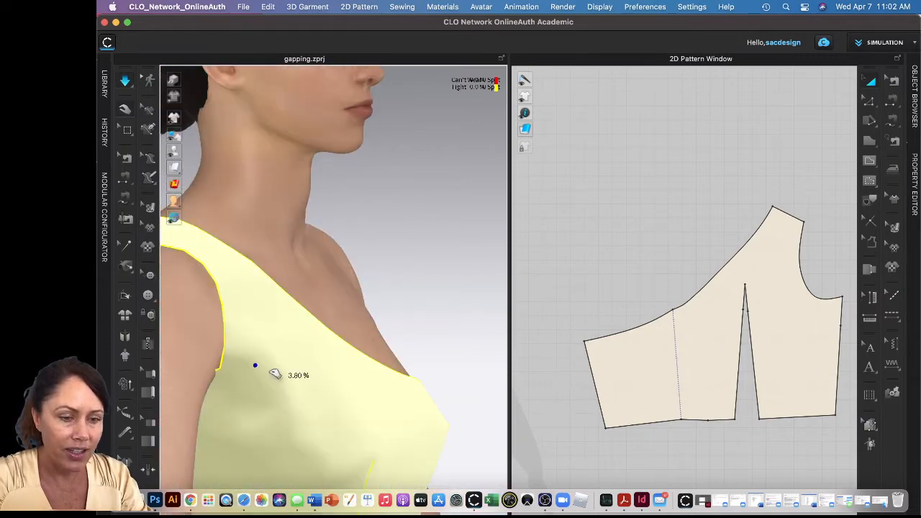
mouse_move(276, 373)
left_mouse_down()
mouse_move(282, 379)
mouse_move(268, 380)
left_mouse_up()
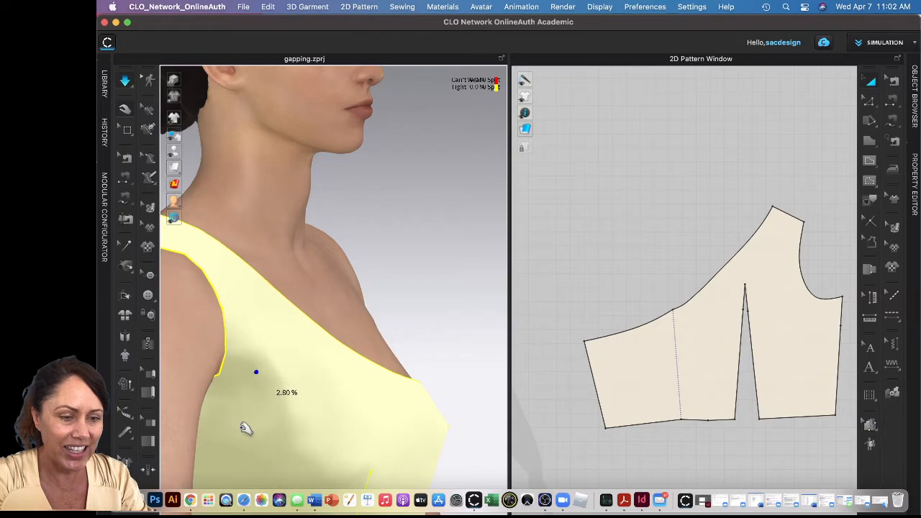
- Inspect the draped bodice from above and the front, and tug the front hem near the side seam to settle it
scroll(246, 426, "down", 4)
right_click_drag(244, 425, 234, 449)
right_click_drag(243, 452, 276, 428)
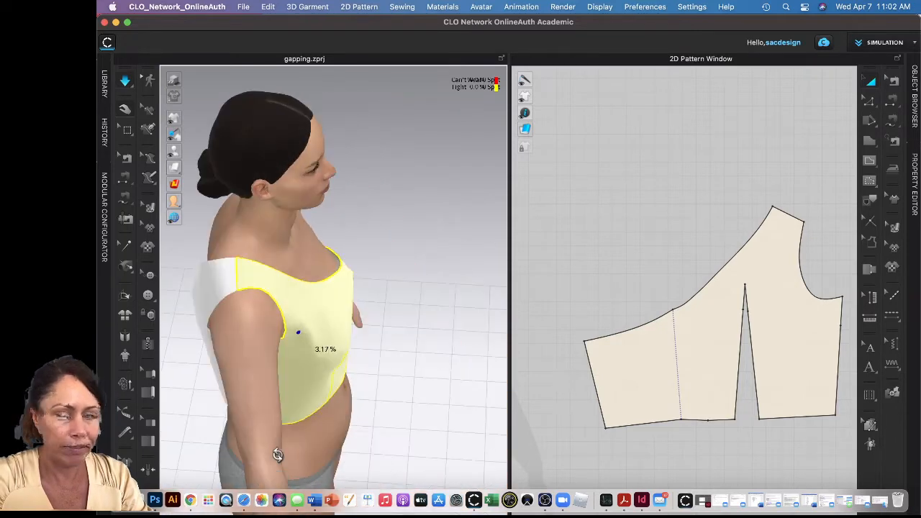
right_click_drag(305, 370, 274, 339)
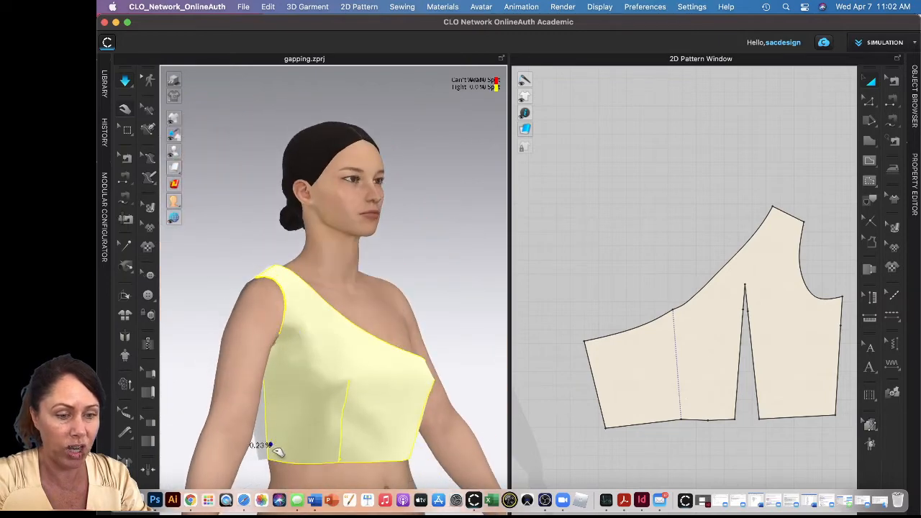
left_click_drag(277, 451, 285, 478)
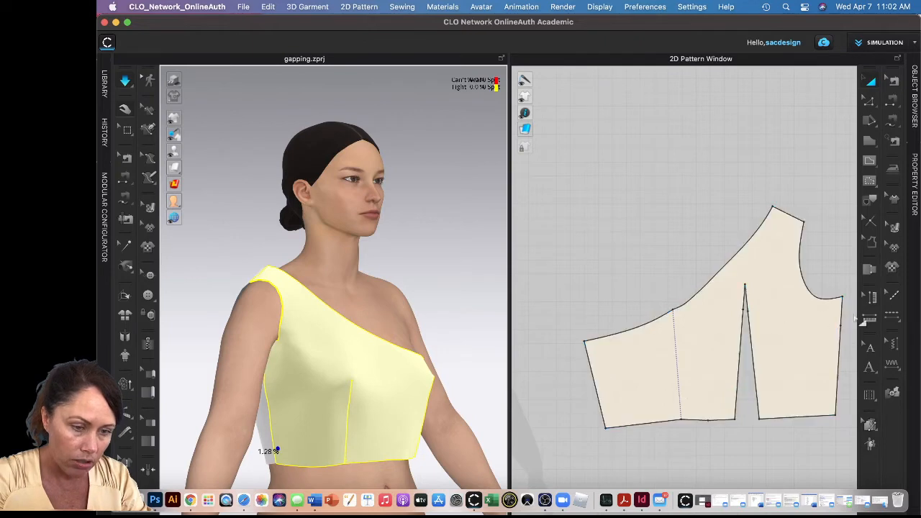
- Delete the extra point on the back piece's side seam just below the armhole
scroll(849, 356, "down", 3)
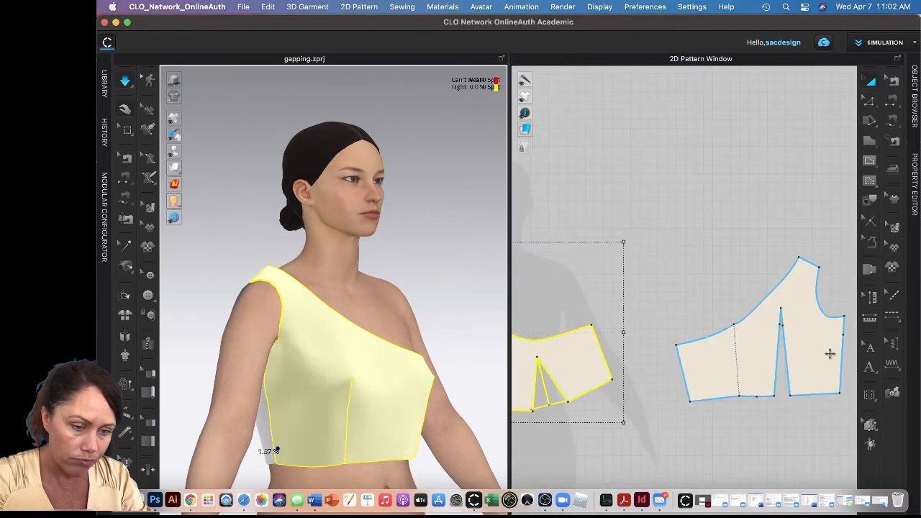
left_click(871, 101)
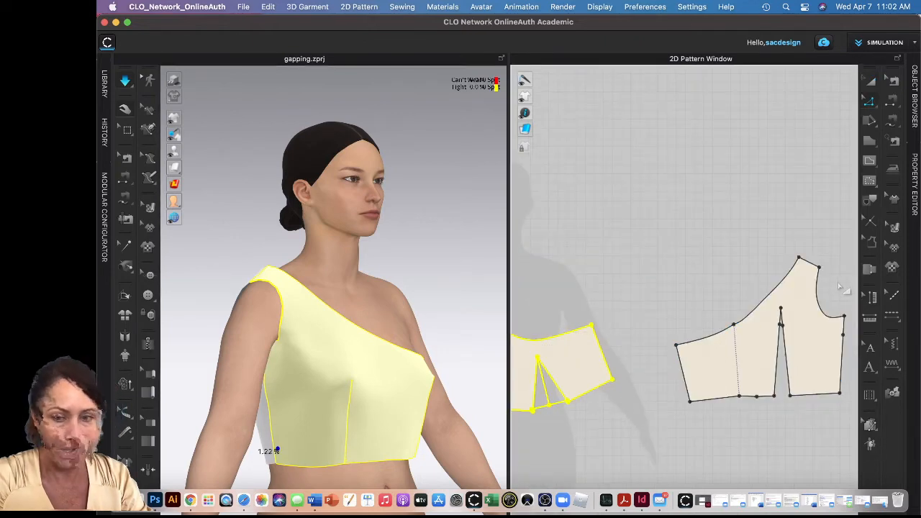
left_click(846, 343)
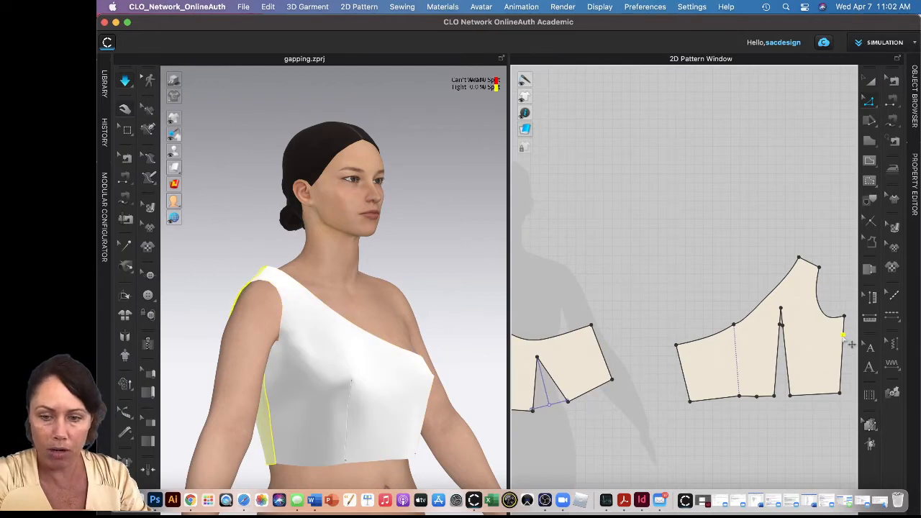
key("Delete")
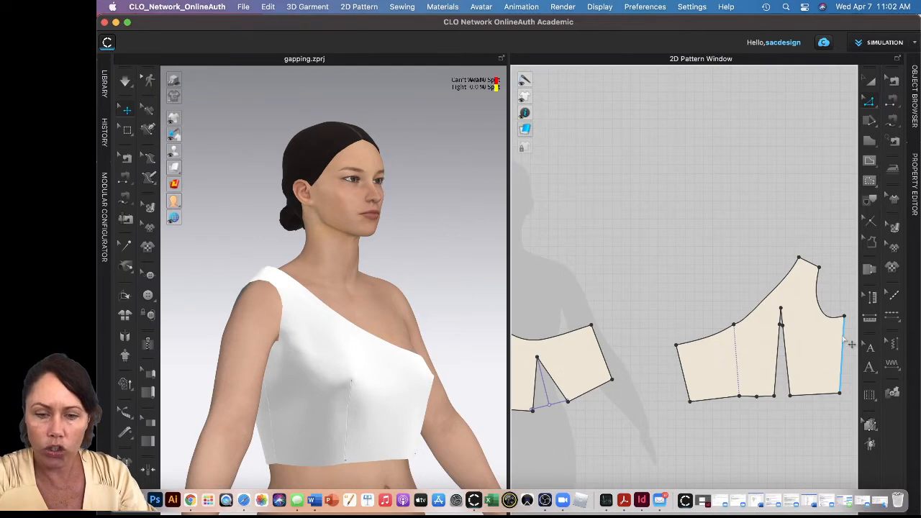
- Check the back side seam's length and delete the extra point on the front piece's matching side seam below the armhole
left_click(849, 345)
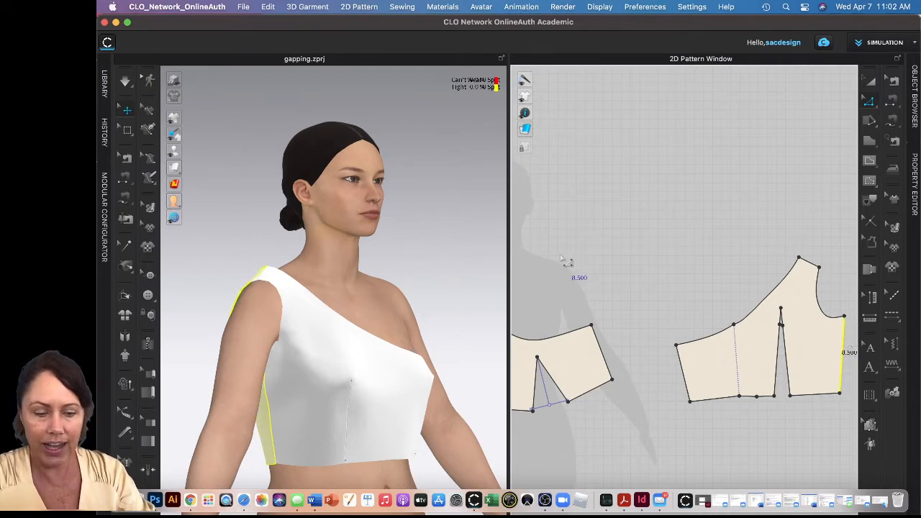
right_click_drag(561, 261, 739, 229)
middle_click_drag(739, 229, 766, 229)
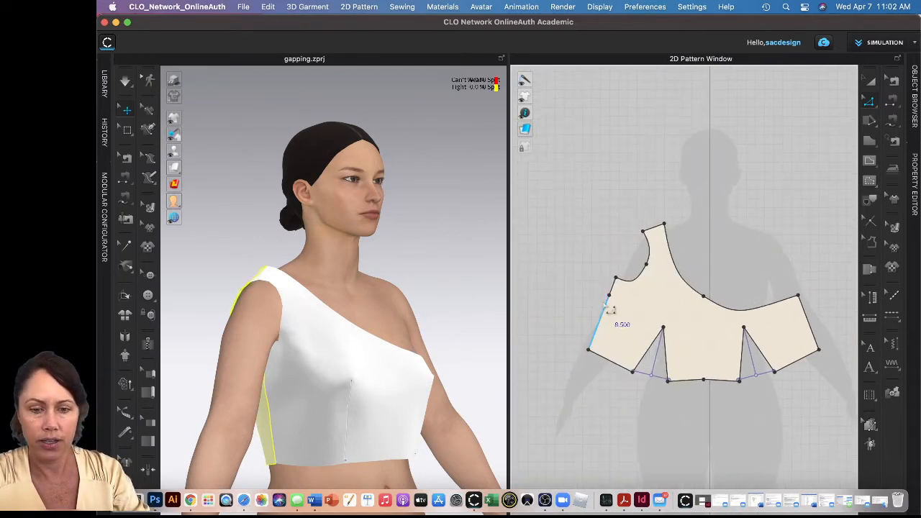
left_click(610, 296)
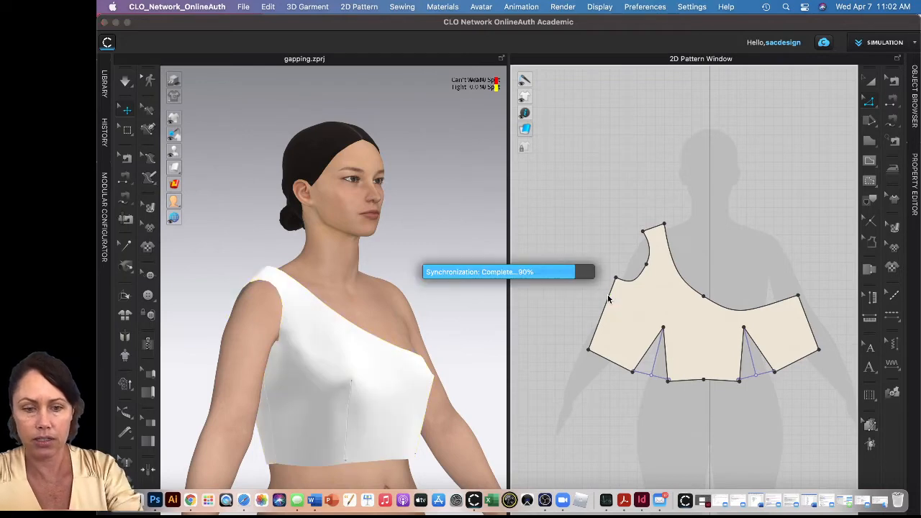
- Change the front piece's side seam length under the armhole to 8 in with Direction set to Start
left_click(618, 306)
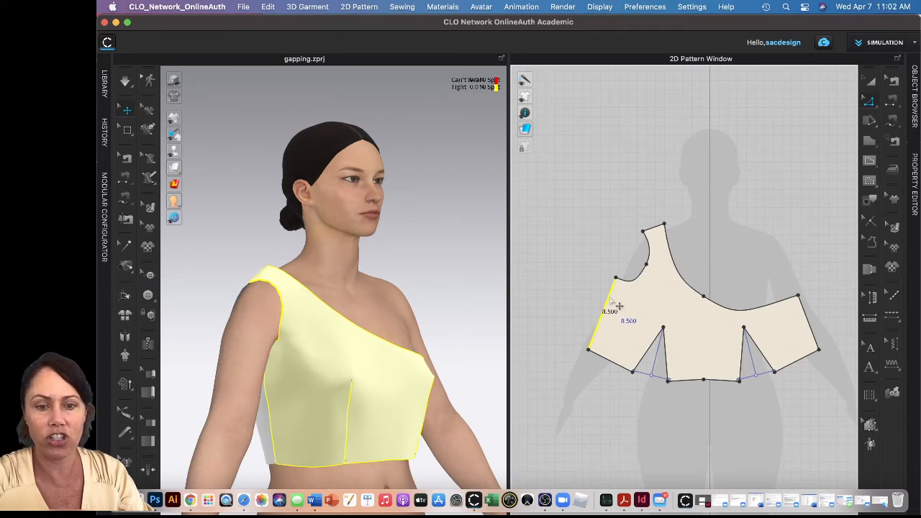
right_click(611, 299)
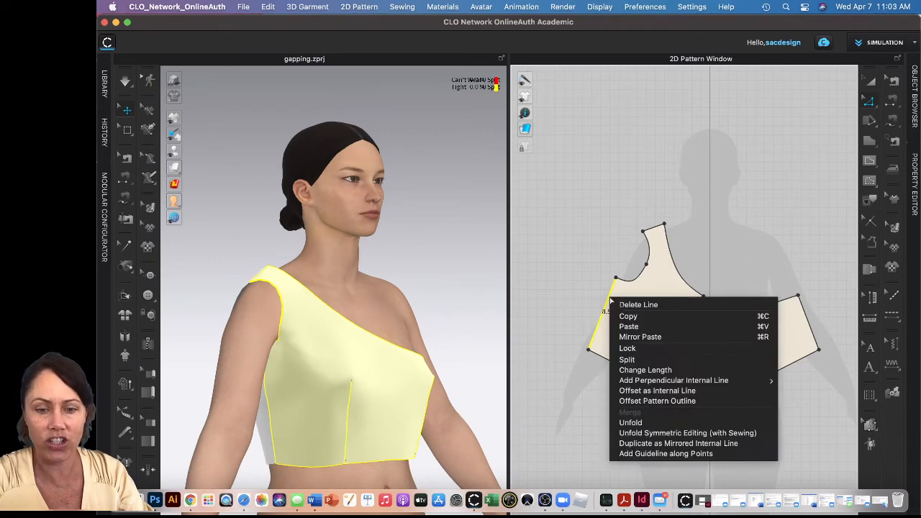
left_click(644, 370)
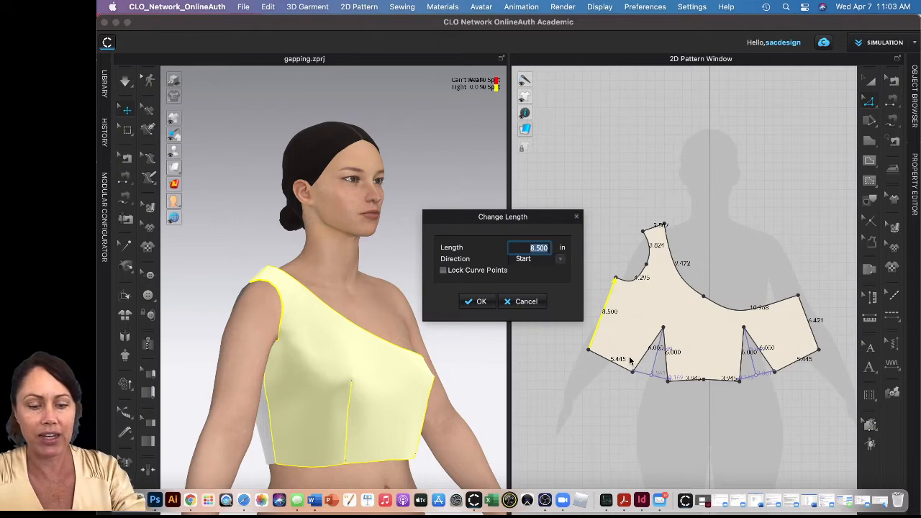
type("8")
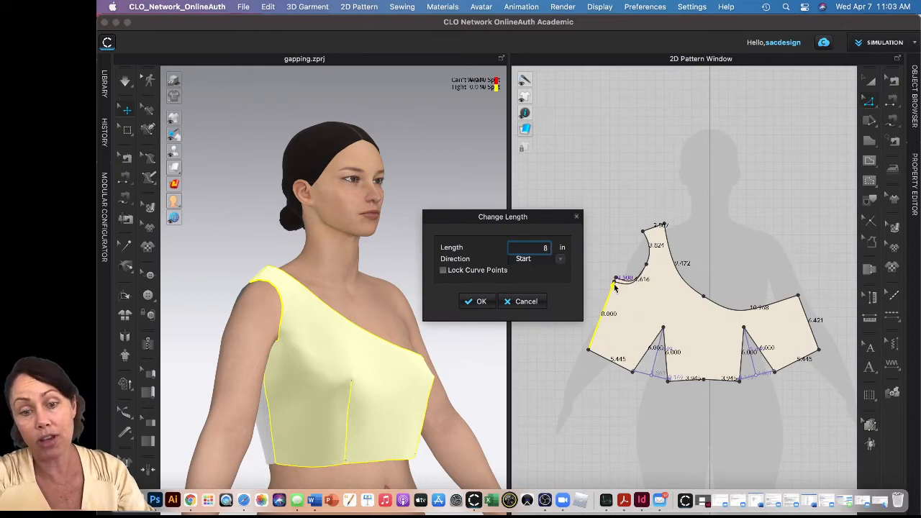
left_click(480, 302)
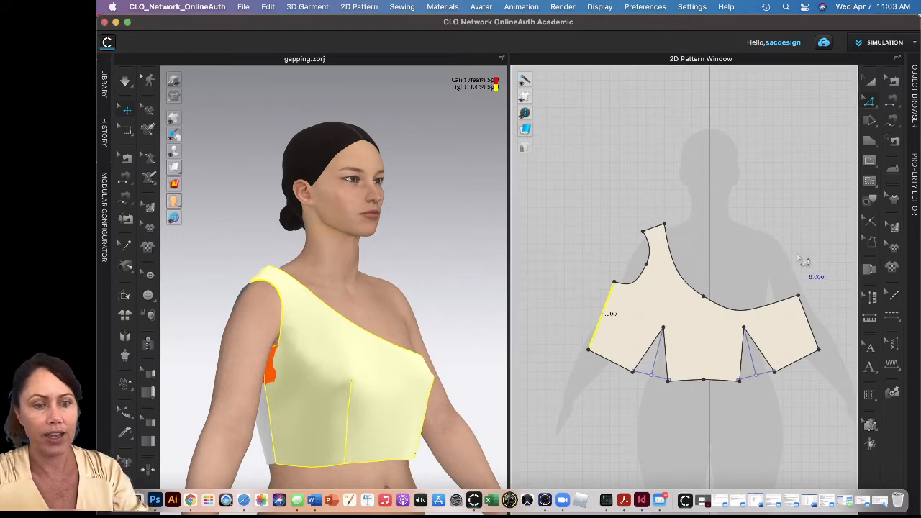
- Set the back piece's underarm side seam length to 8 in with Direction End, and simulate to check the drape under the arm
middle_click_drag(798, 258, 515, 252)
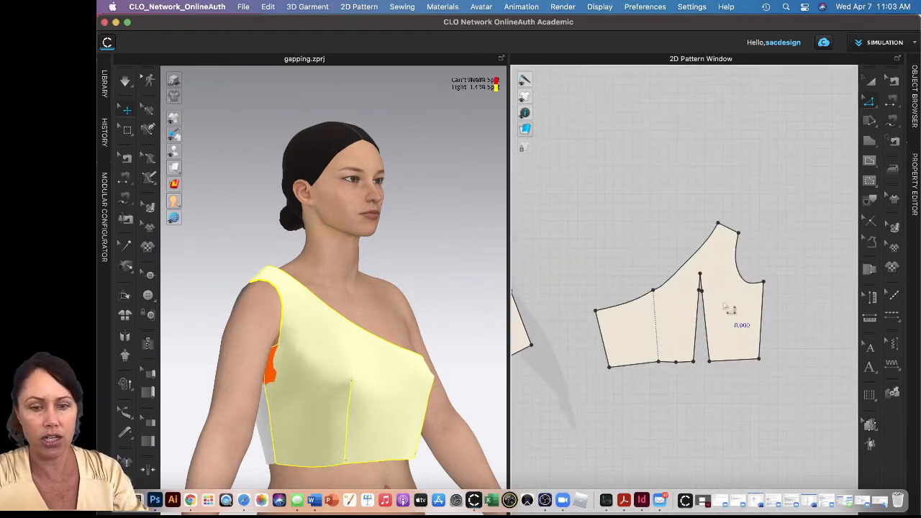
left_click(763, 316)
right_click(763, 316)
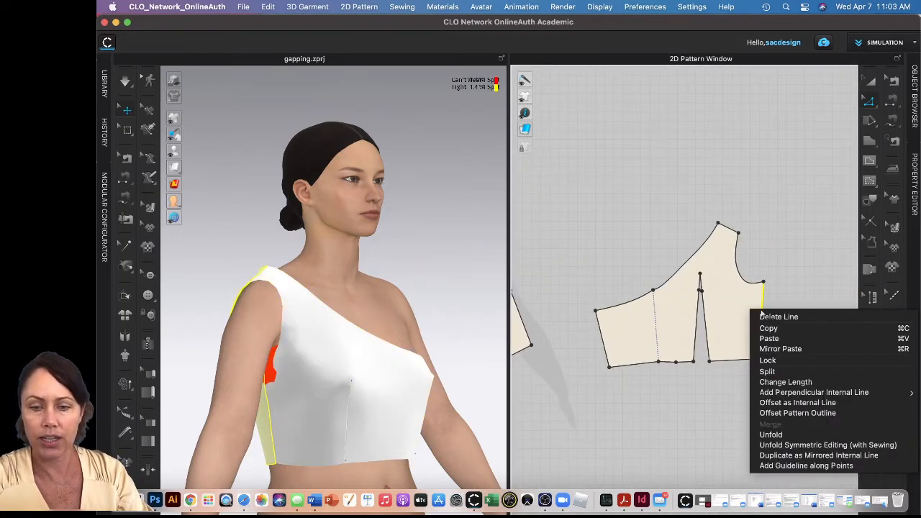
left_click(804, 382)
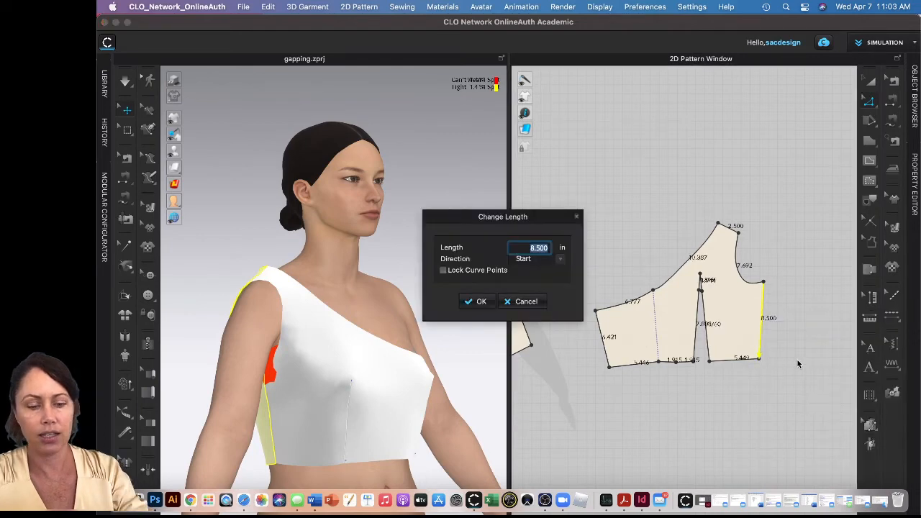
type("8")
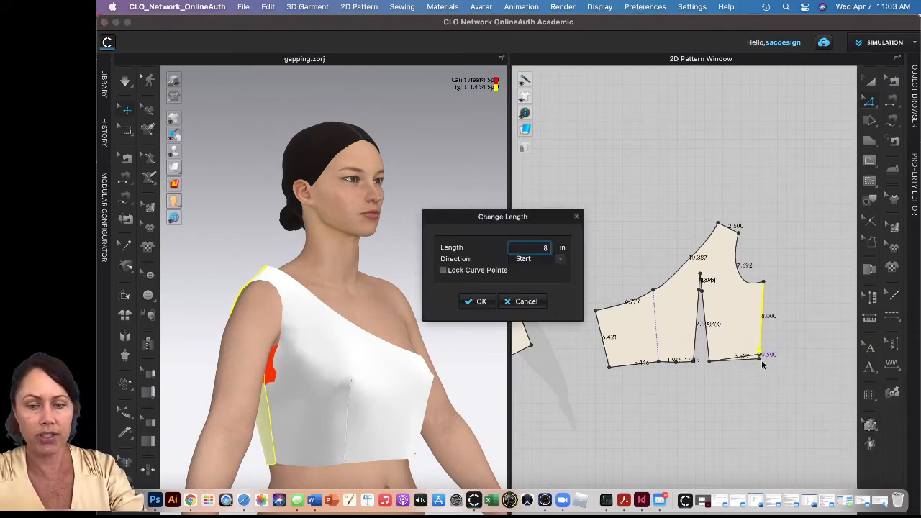
left_click(560, 261)
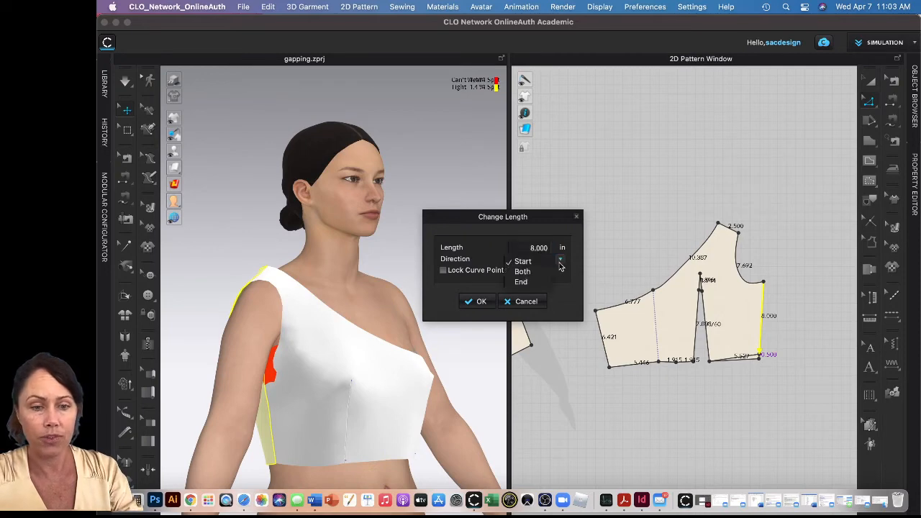
left_click(529, 283)
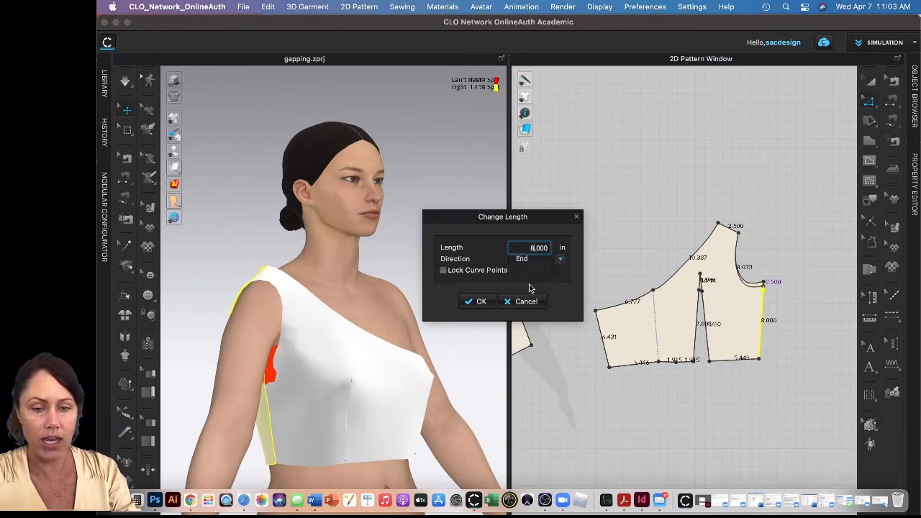
left_click(481, 302)
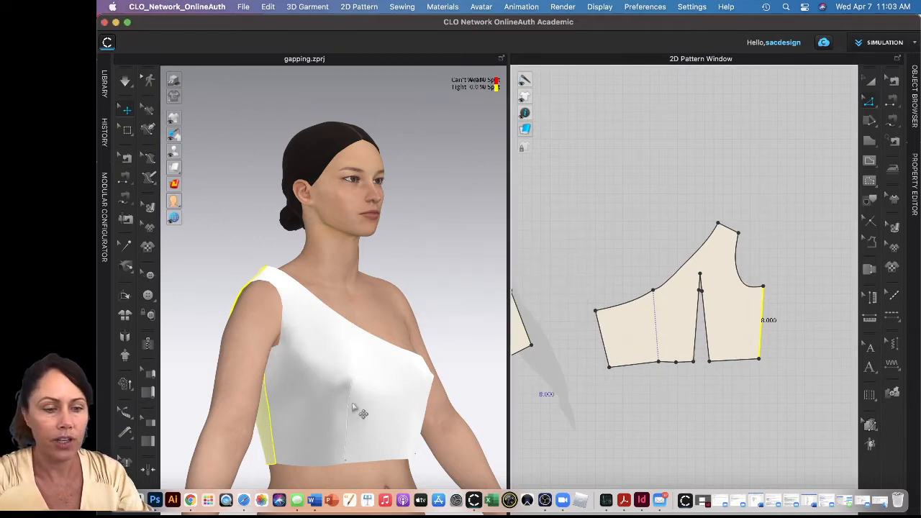
key("space")
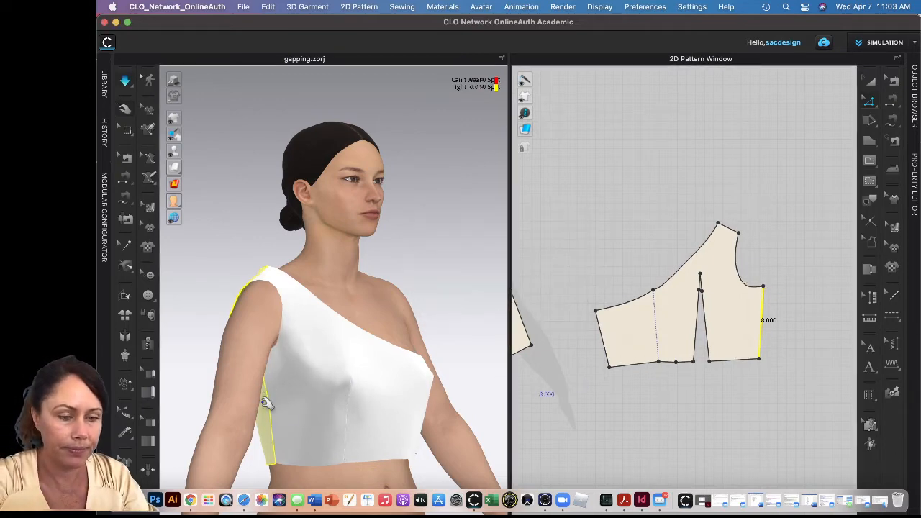
right_click_drag(290, 416, 261, 392)
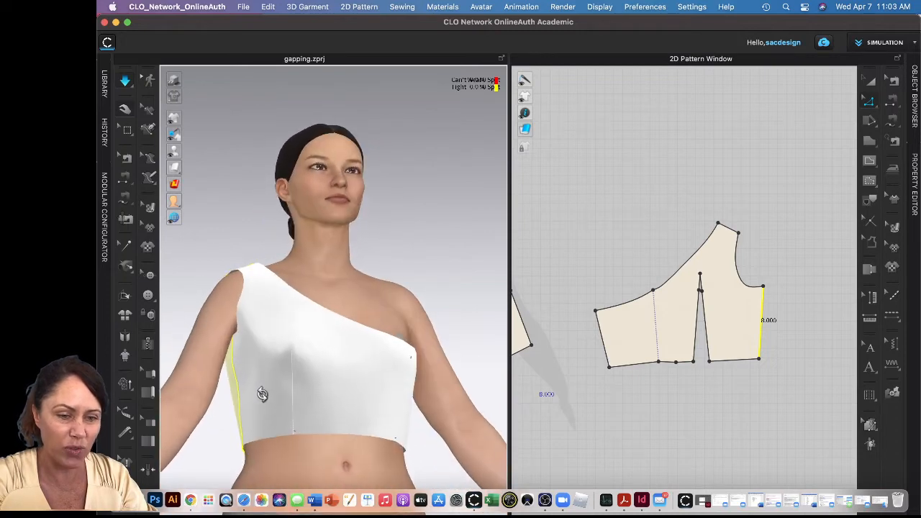
- Set the back piece's side seam length below the armhole to 7.5 in with Direction End
right_click(763, 313)
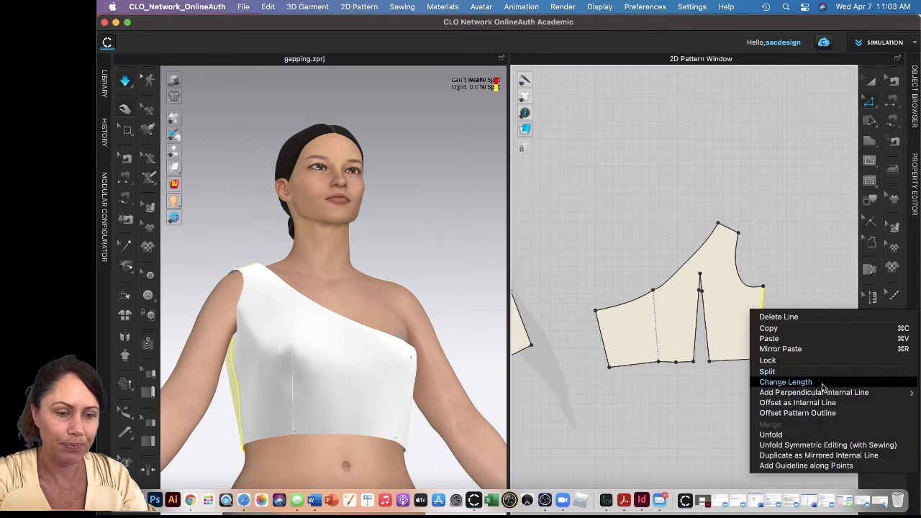
left_click(786, 382)
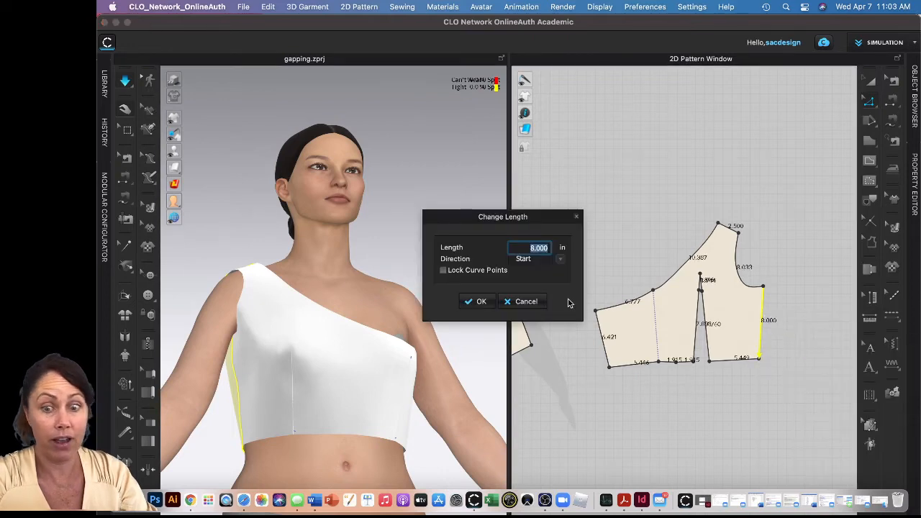
type("7.5")
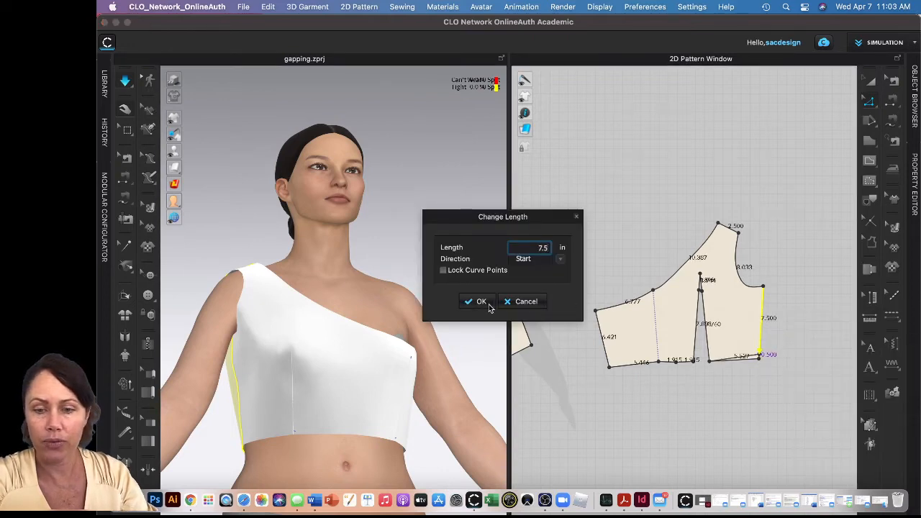
left_click(561, 262)
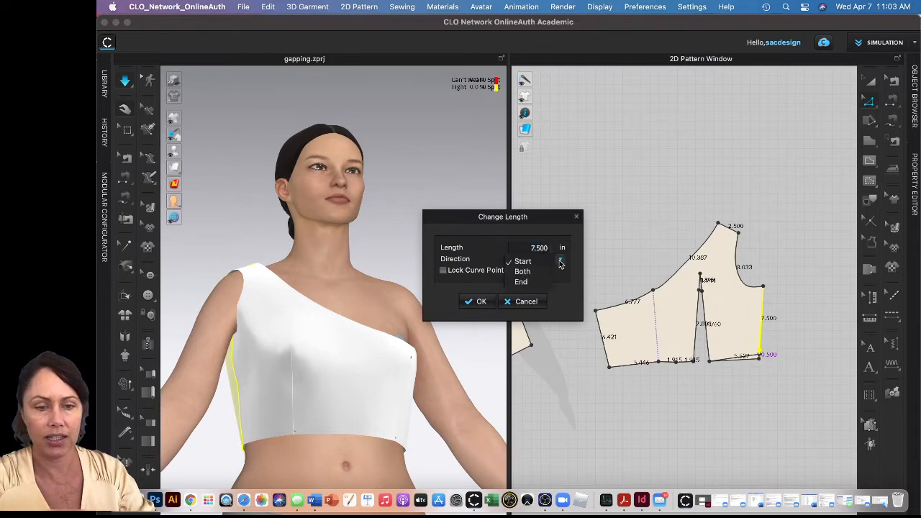
left_click(522, 283)
left_click(481, 301)
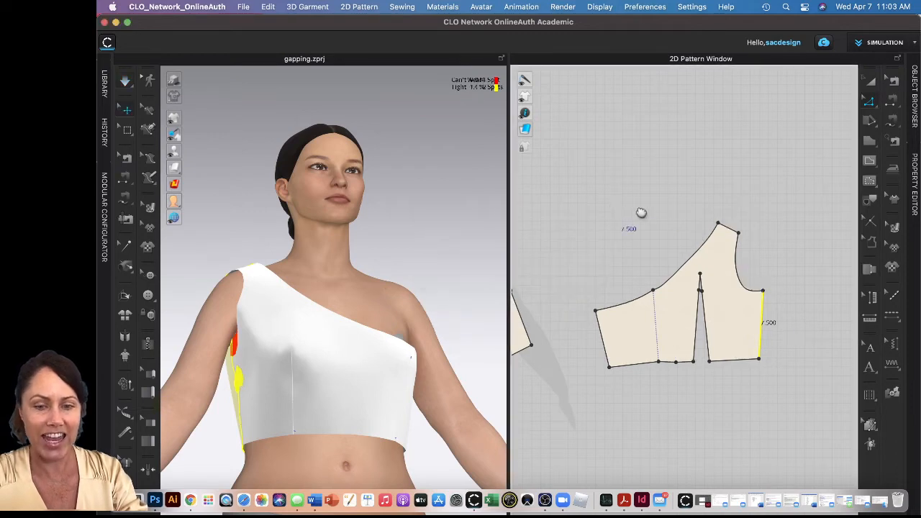
- Change the front piece's matching side seam length below the armhole to 7.5 in with Direction Start
scroll(641, 211, "left", 8)
left_click(561, 290)
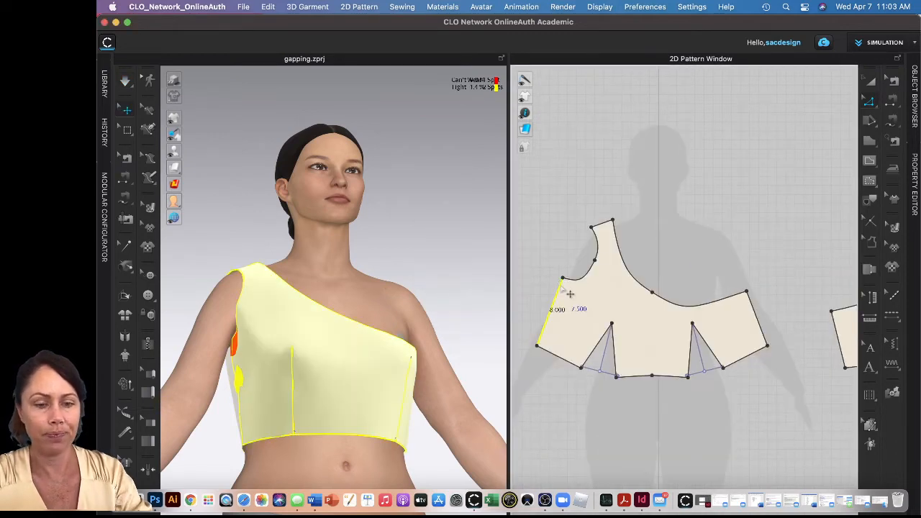
right_click(559, 286)
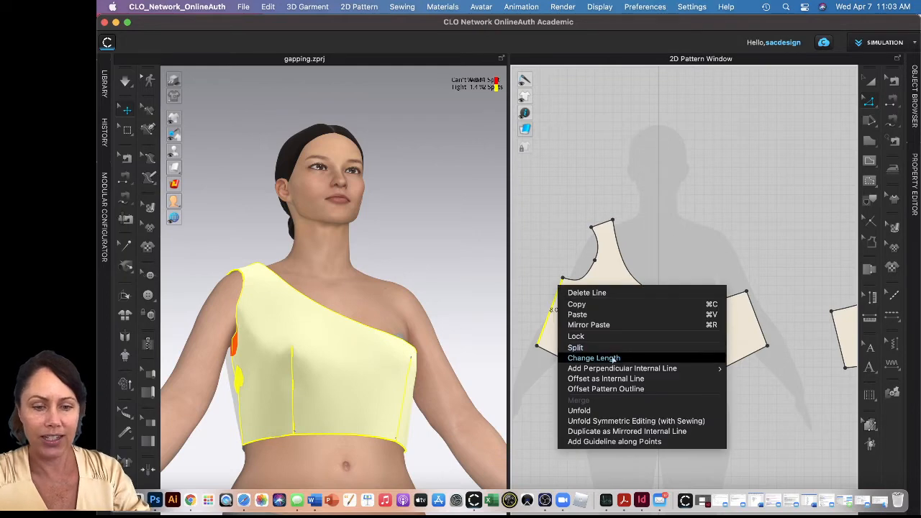
left_click(594, 357)
type("7")
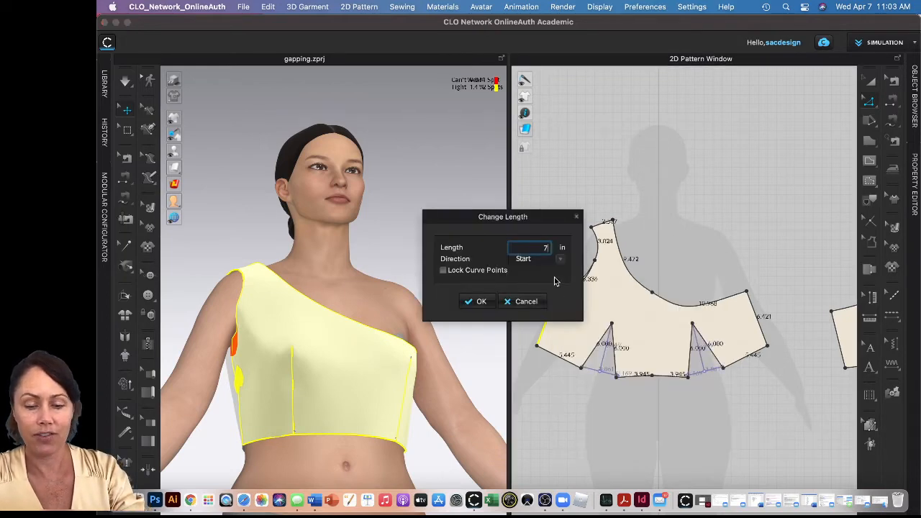
type(".5")
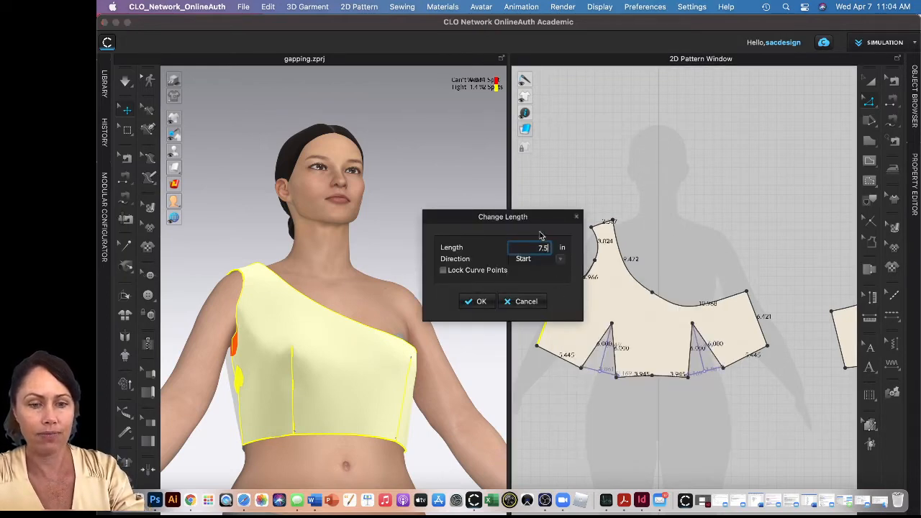
left_click_drag(537, 217, 446, 206)
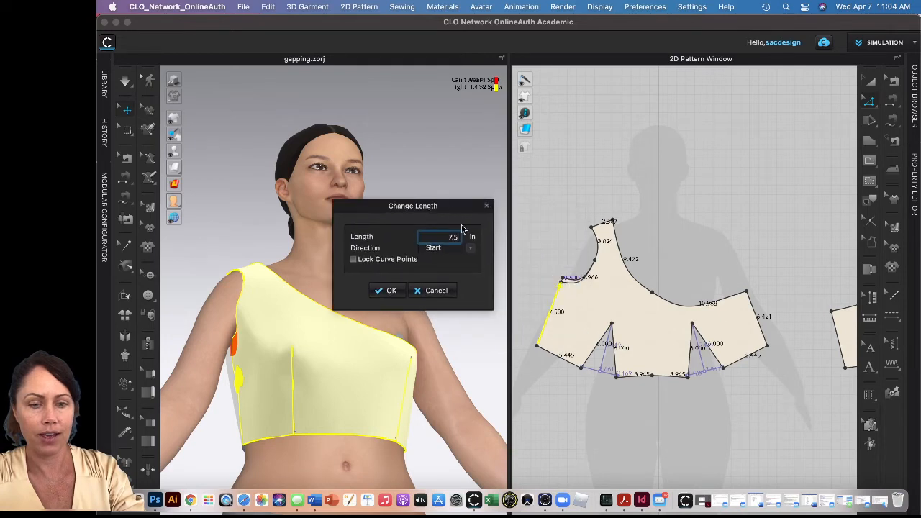
left_click(390, 291)
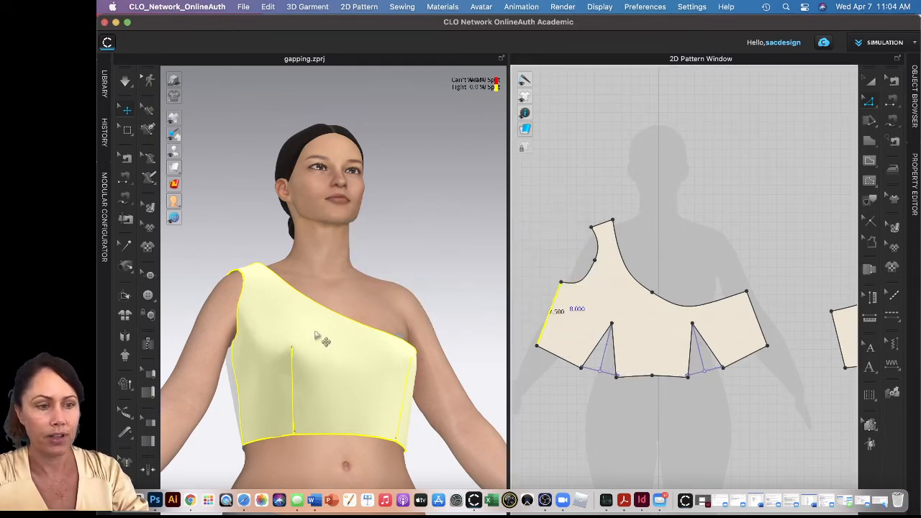
- Simulate the garment, tug the front hem down near the side seam, inspect the armhole area, and stop the simulation
key("space")
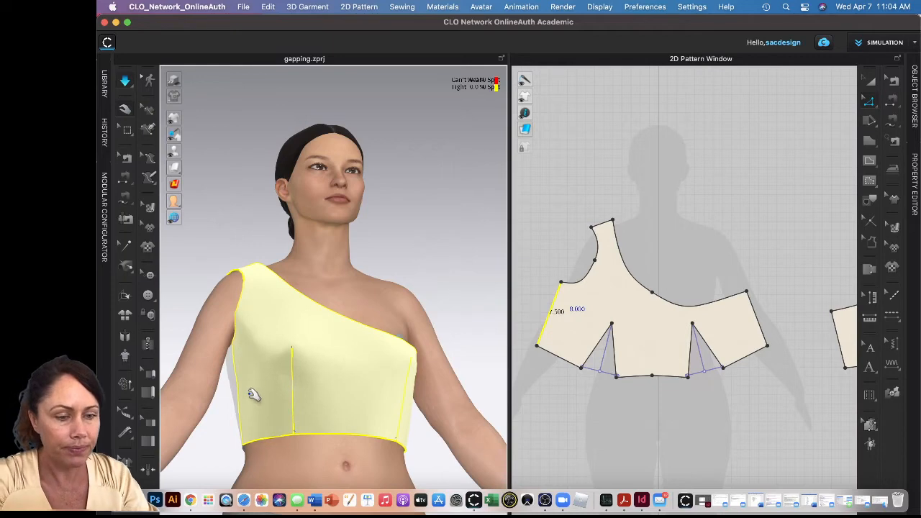
mouse_move(255, 419)
right_mouse_down()
mouse_move(251, 396)
mouse_move(252, 436)
right_mouse_up()
mouse_move(259, 435)
left_mouse_down()
mouse_move(265, 458)
mouse_move(268, 445)
left_mouse_up()
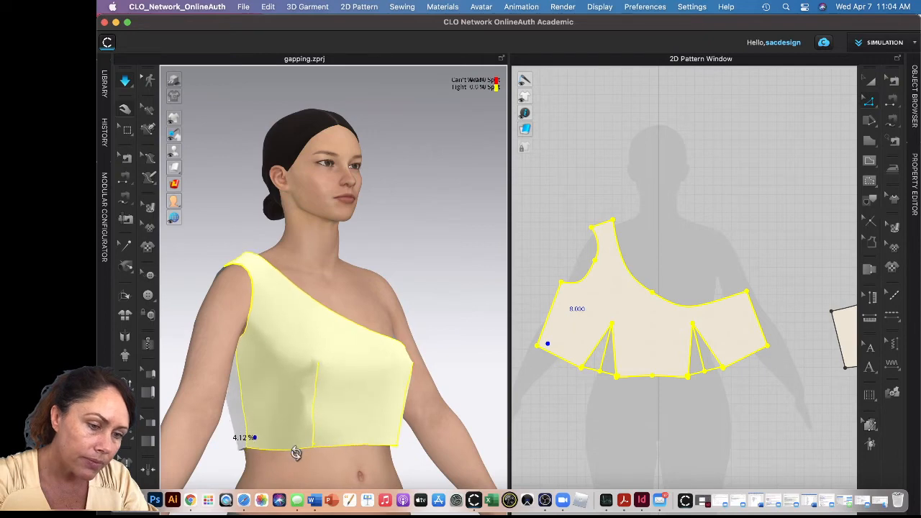
right_click_drag(296, 452, 274, 457)
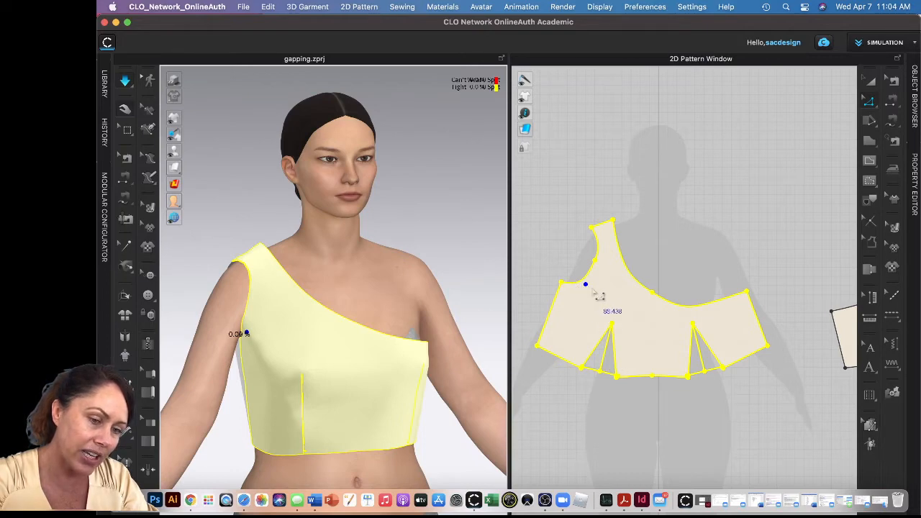
key("space")
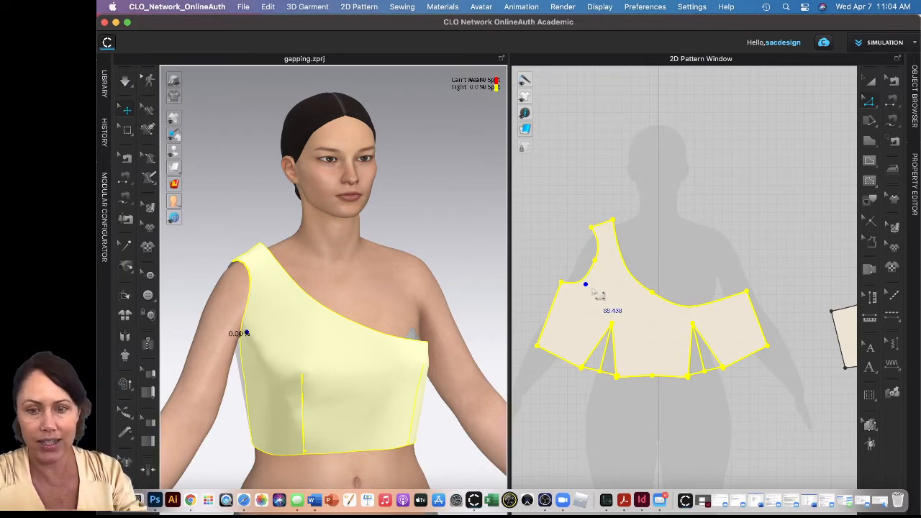
- Draw a V-shaped internal line for a dart from the front armhole to just above the waist dart tip, legs about 5 and 5.4 in
key("v")
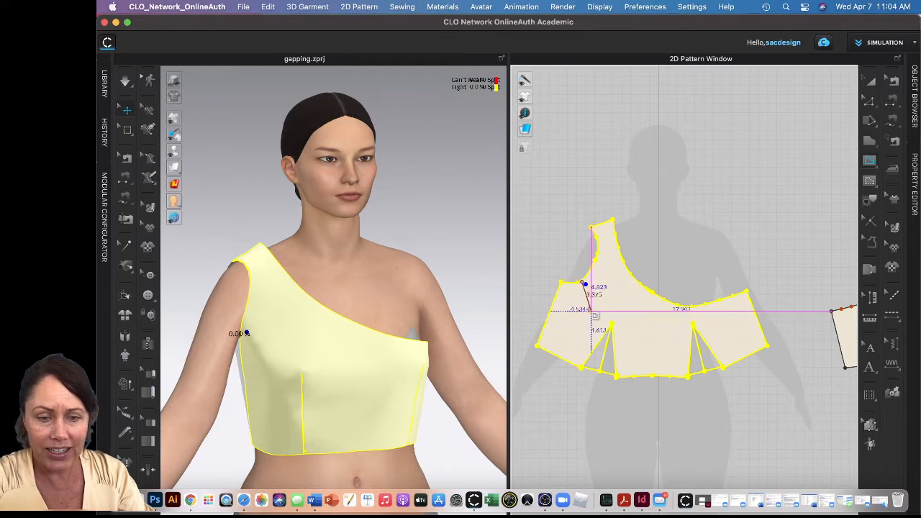
left_click(584, 284)
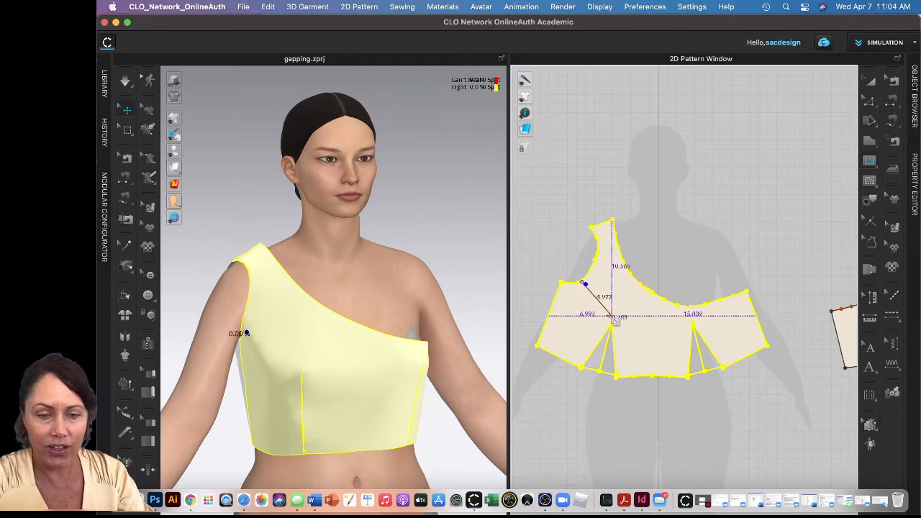
left_click(613, 317)
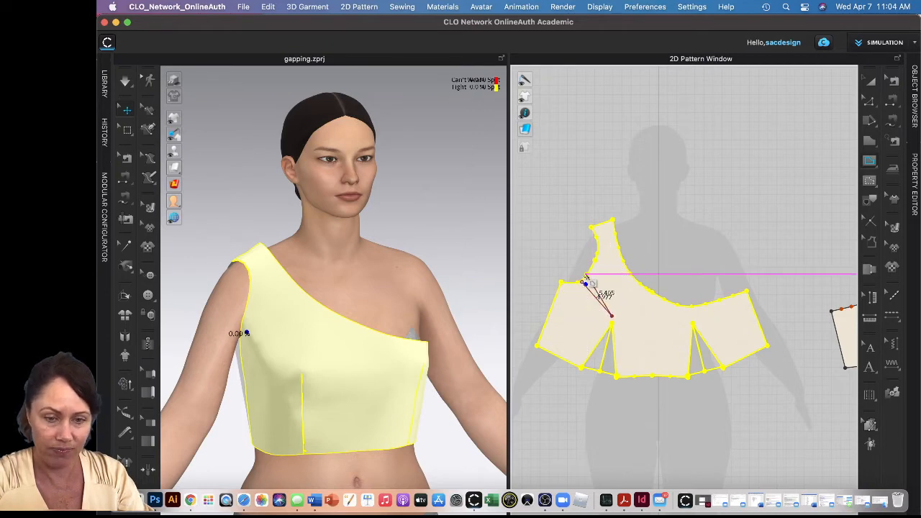
left_click(586, 280)
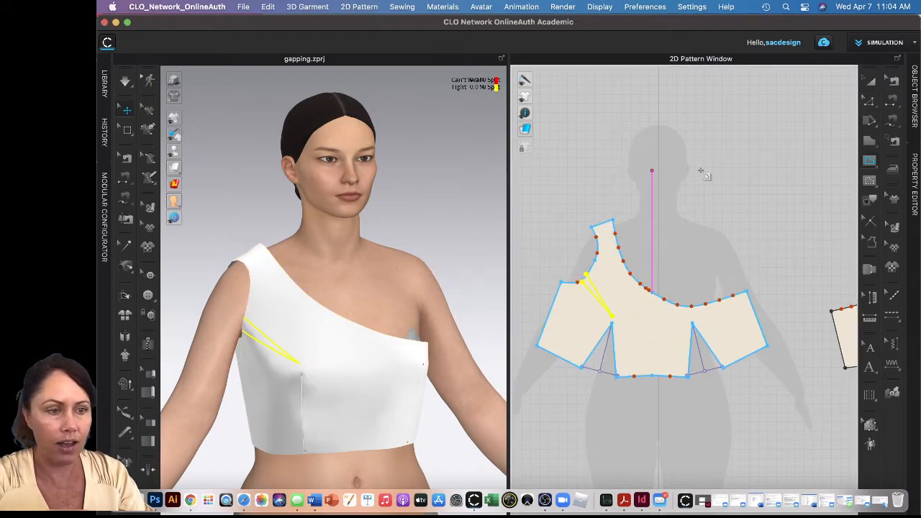
- Extend or trim the V-shaped dart line to the pattern outline, adding points where it meets the front armhole
left_click(869, 102)
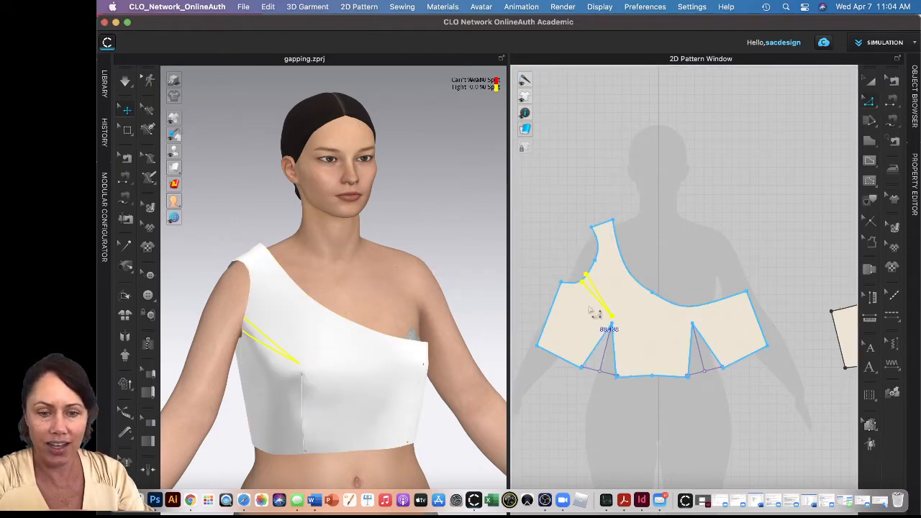
right_click(607, 309)
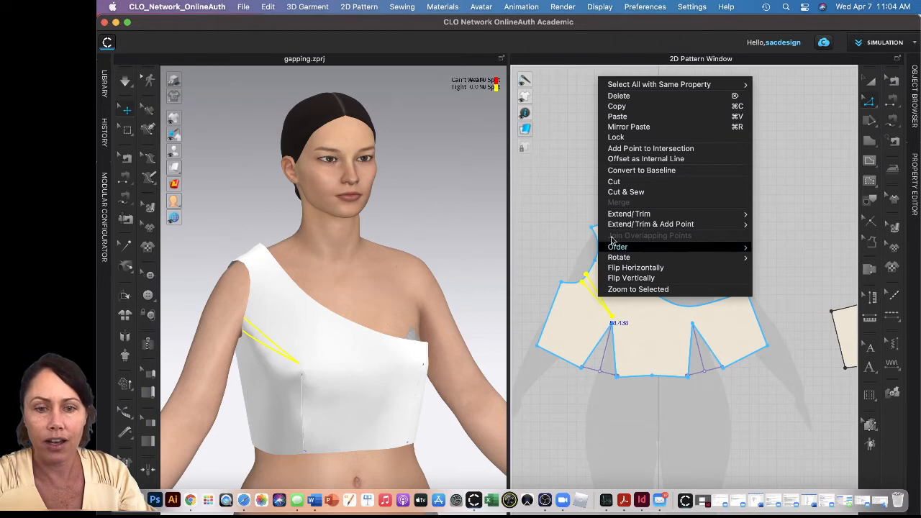
mouse_move(614, 226)
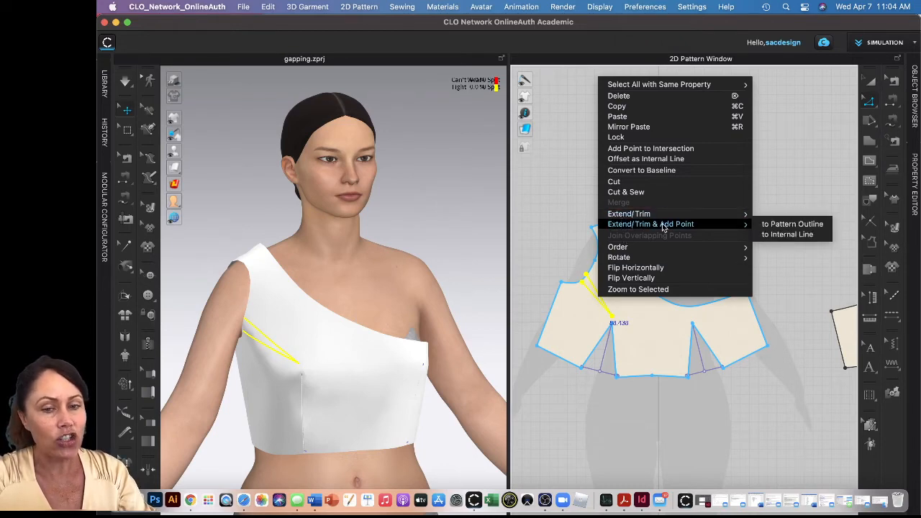
left_click(791, 225)
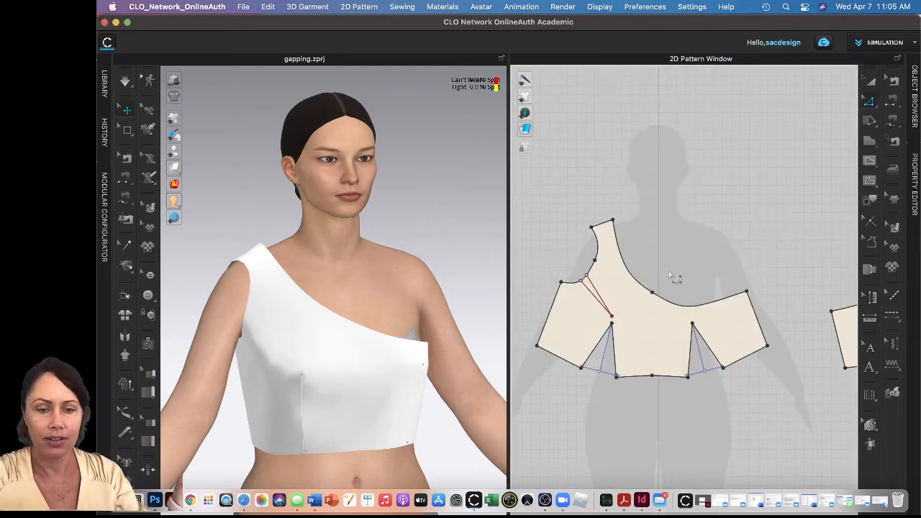
- Cut the front piece along both legs of the V-shaped armhole dart line
left_click(602, 305)
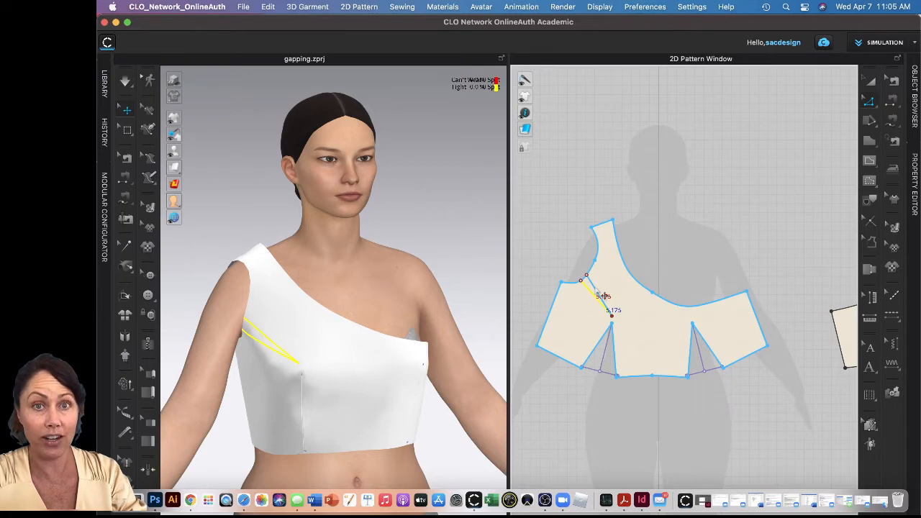
left_click(595, 288, "shift")
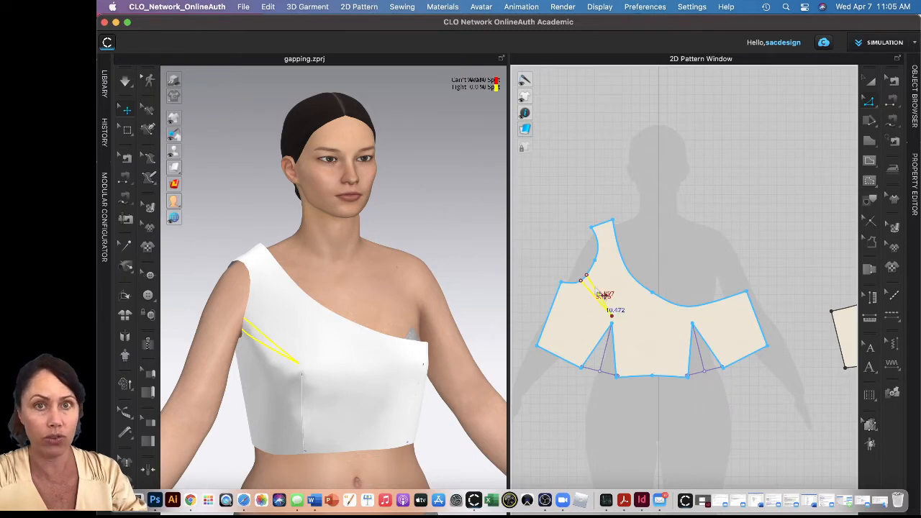
right_click(596, 288)
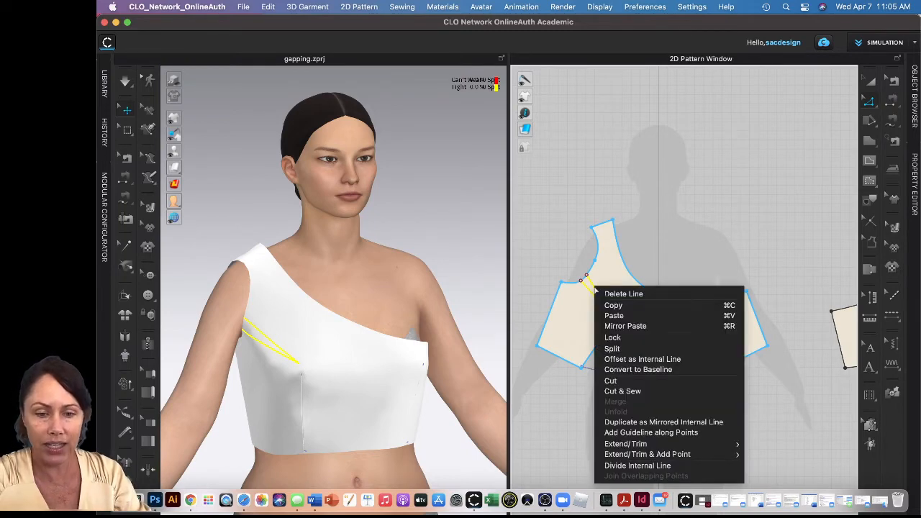
left_click(614, 381)
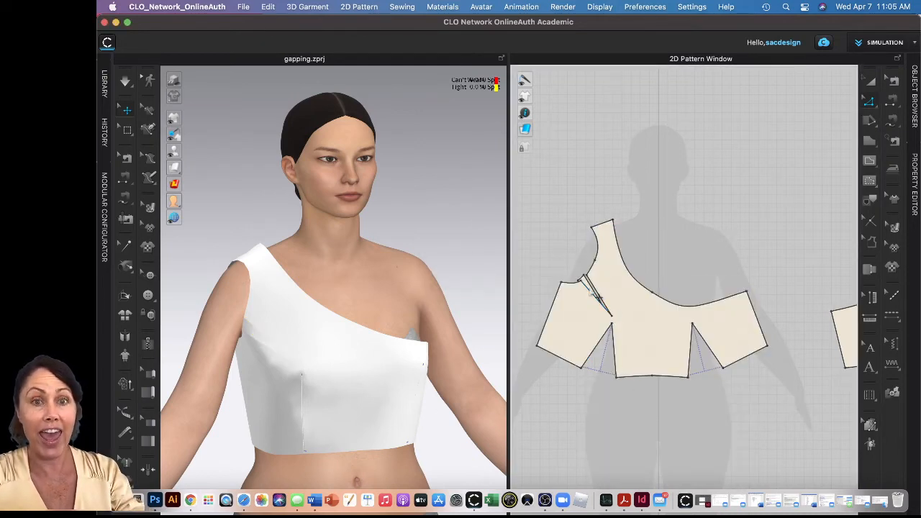
- Delete the cut-out dart wedge from the front armhole, undoing any accidental move of the front piece
left_click(590, 284)
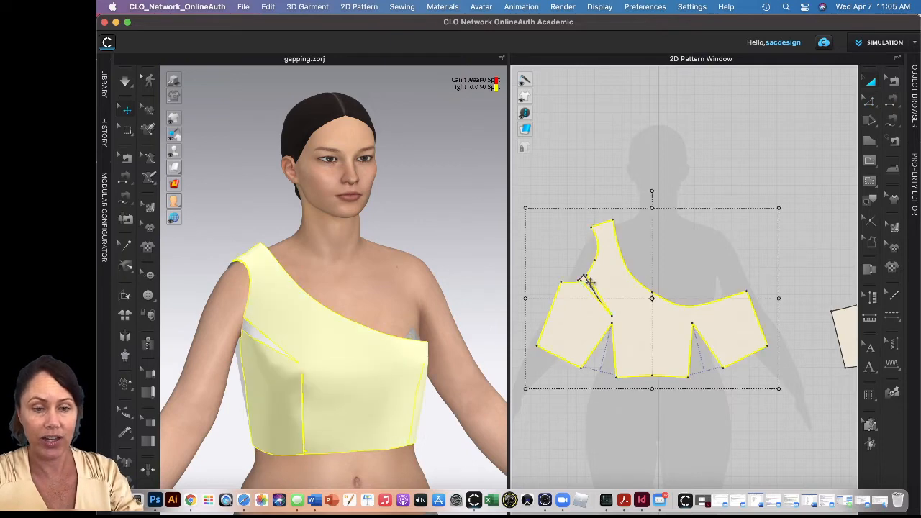
left_click(584, 277)
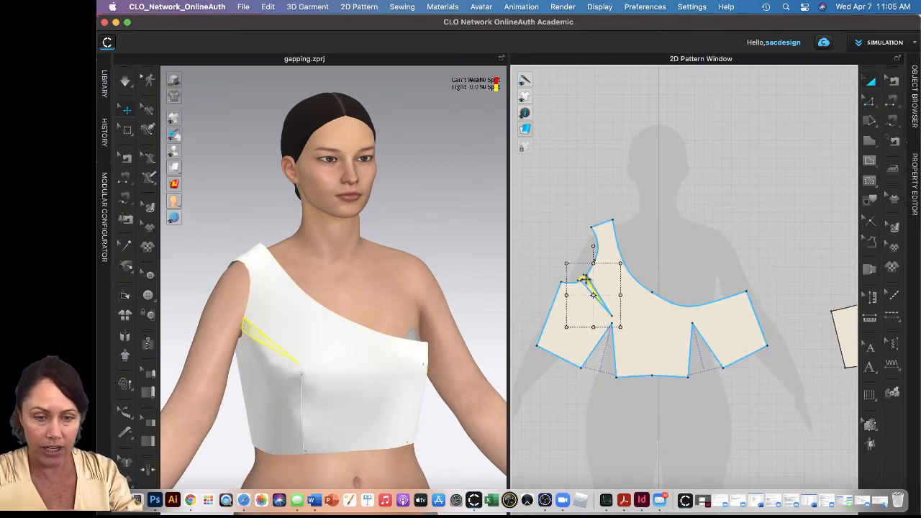
left_click_drag(586, 280, 558, 216)
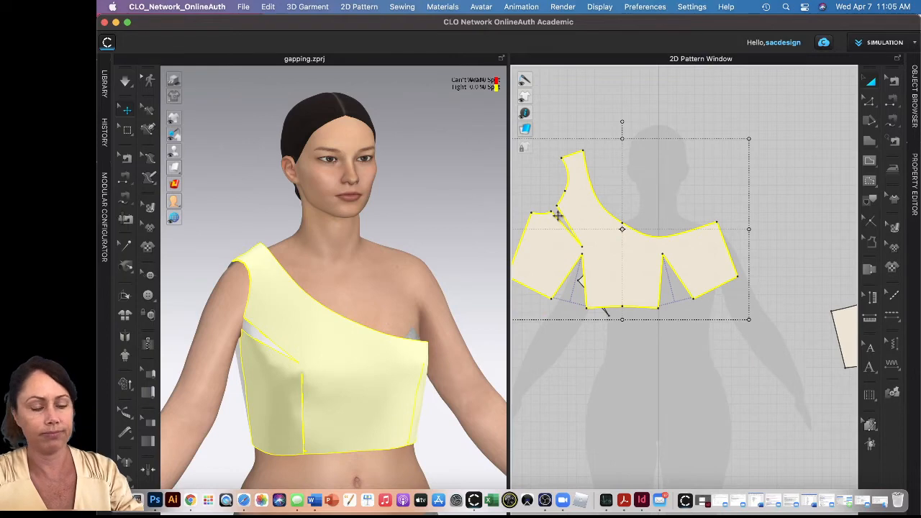
key("super+z")
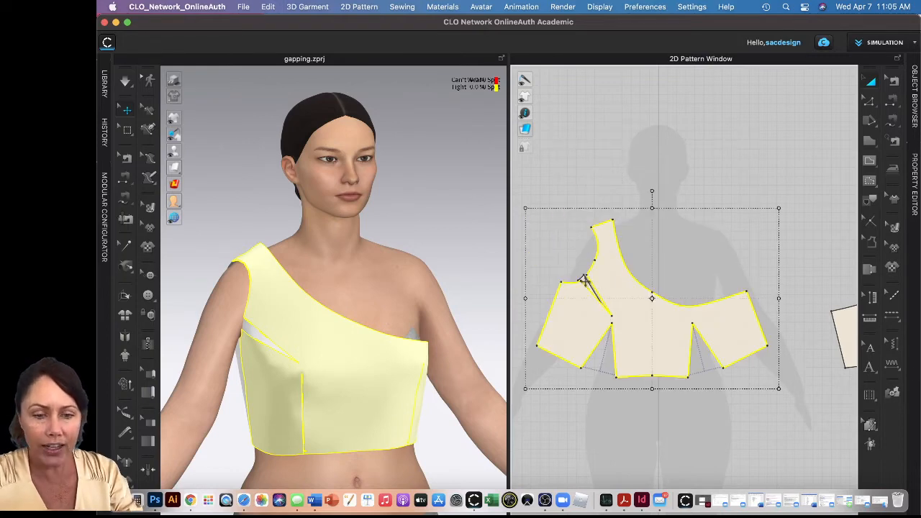
left_click(584, 277)
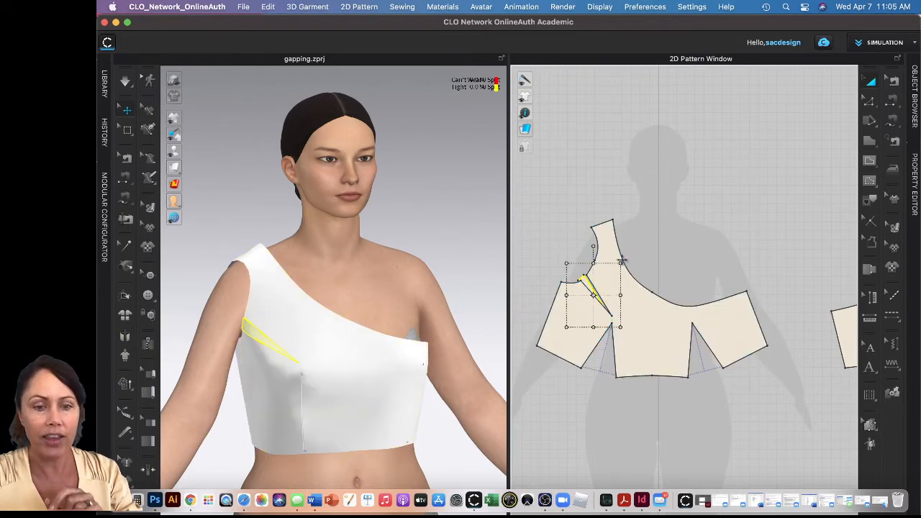
key("Delete")
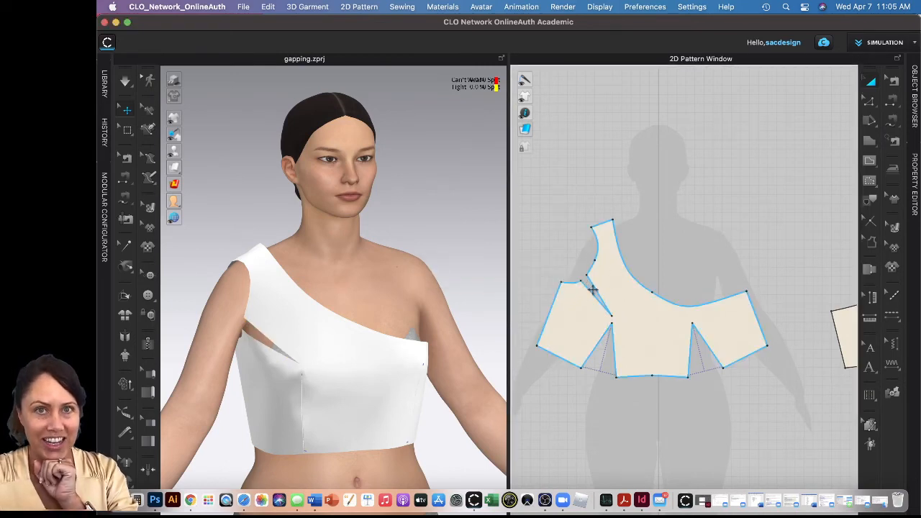
- Move the armhole dart's tip point straight down to just above the waist dart tip
left_click(581, 260)
key("z")
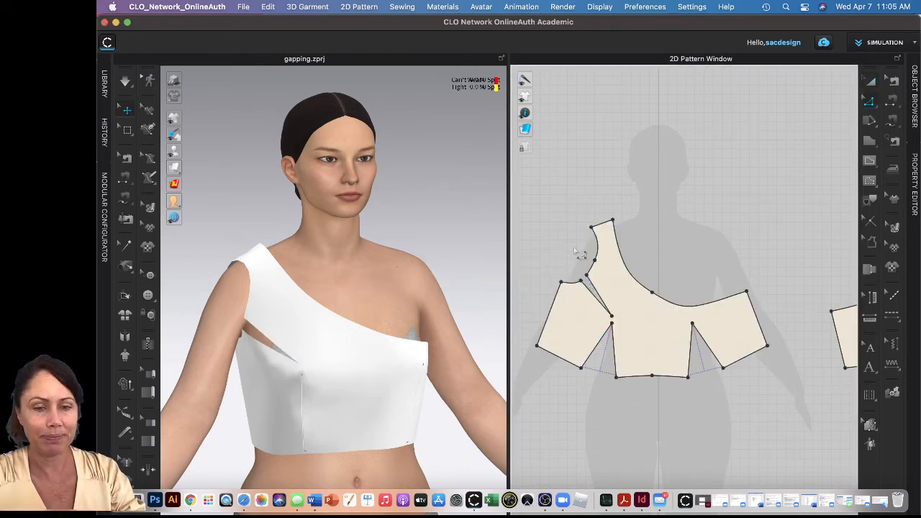
left_click(594, 294)
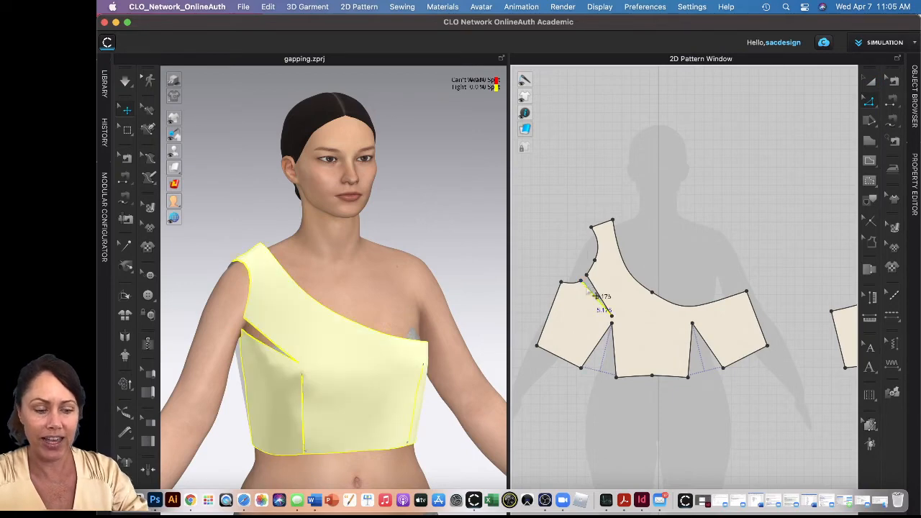
right_click(593, 287)
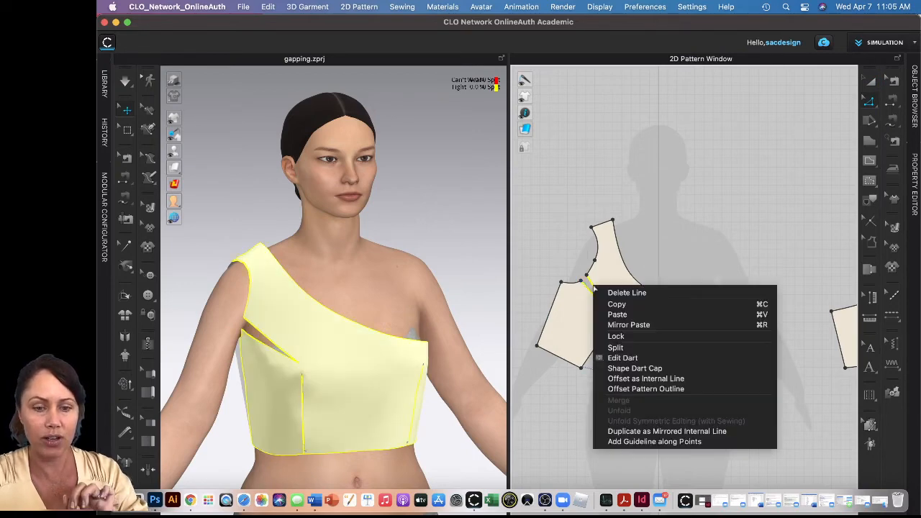
left_click(650, 363)
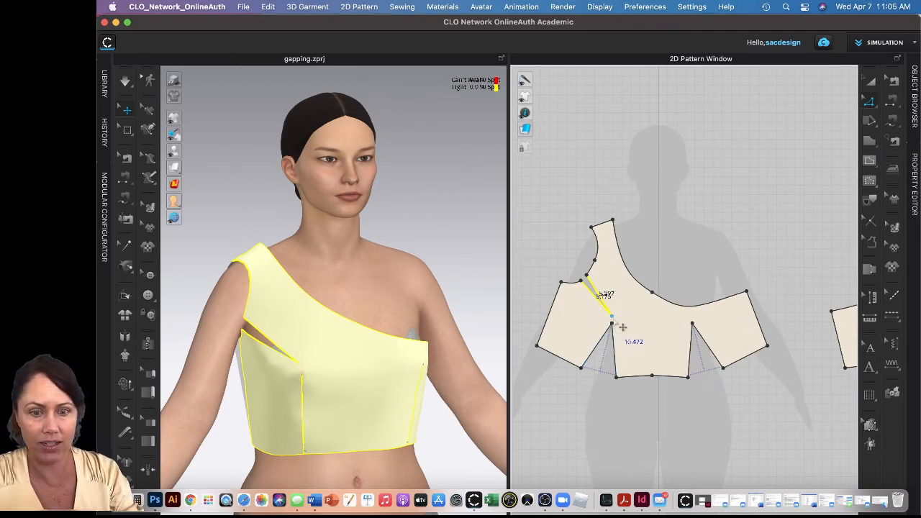
scroll(622, 327, "up", 5)
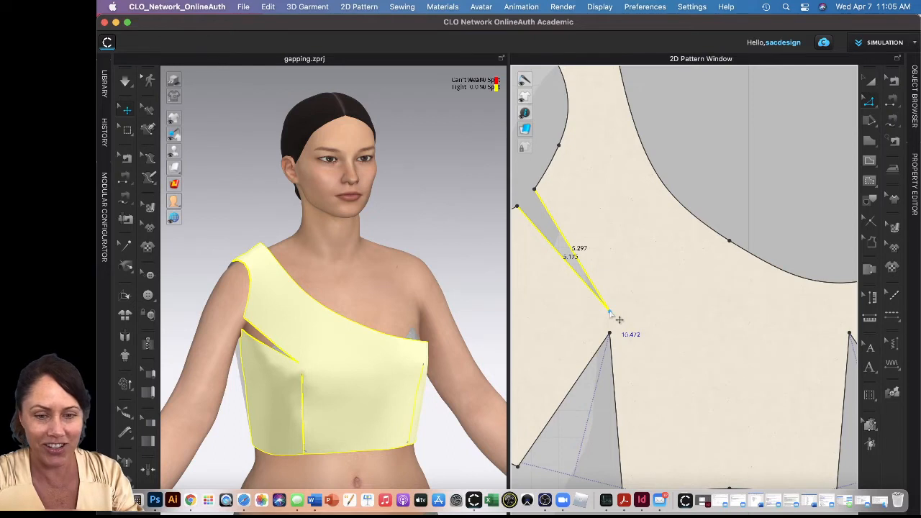
left_click_drag(617, 319, 617, 336)
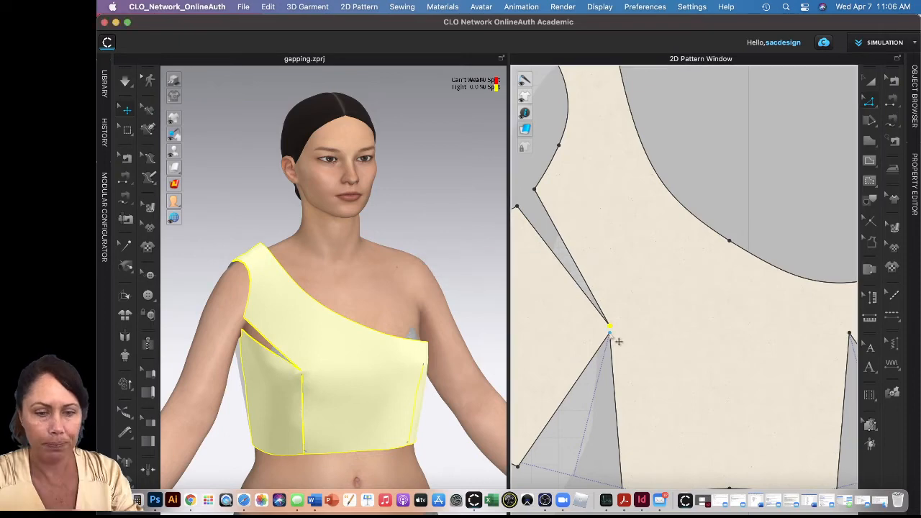
- Draw an internal line about 0.27 in long from the armhole dart tip to the waist dart tip
scroll(619, 341, "up", 5)
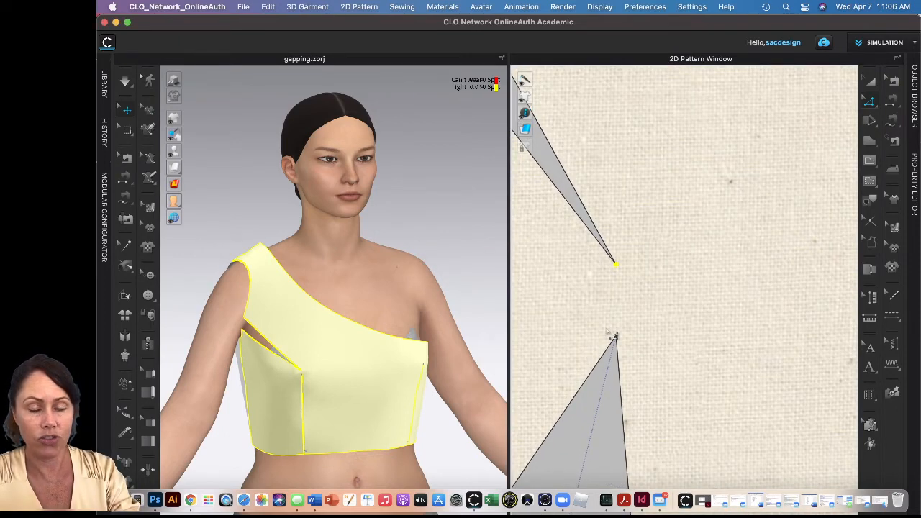
left_click_drag(616, 264, 617, 266)
left_click(617, 338)
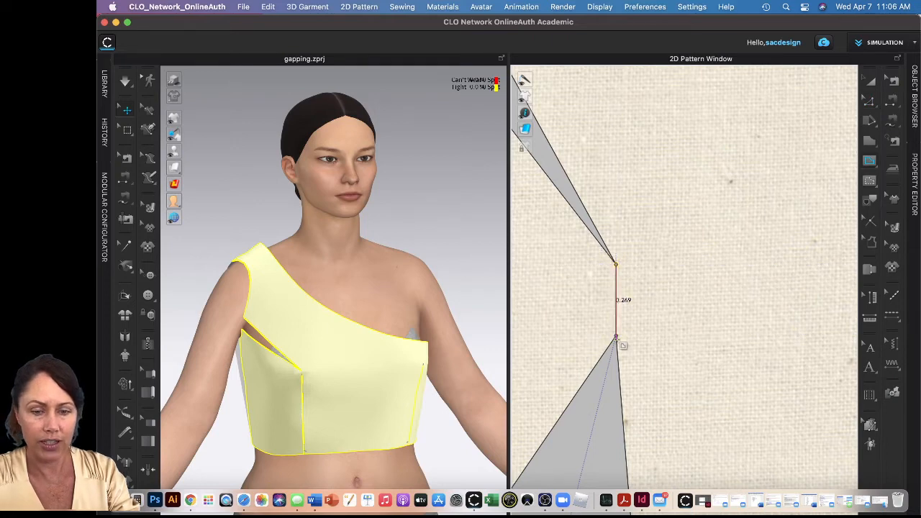
key("Return")
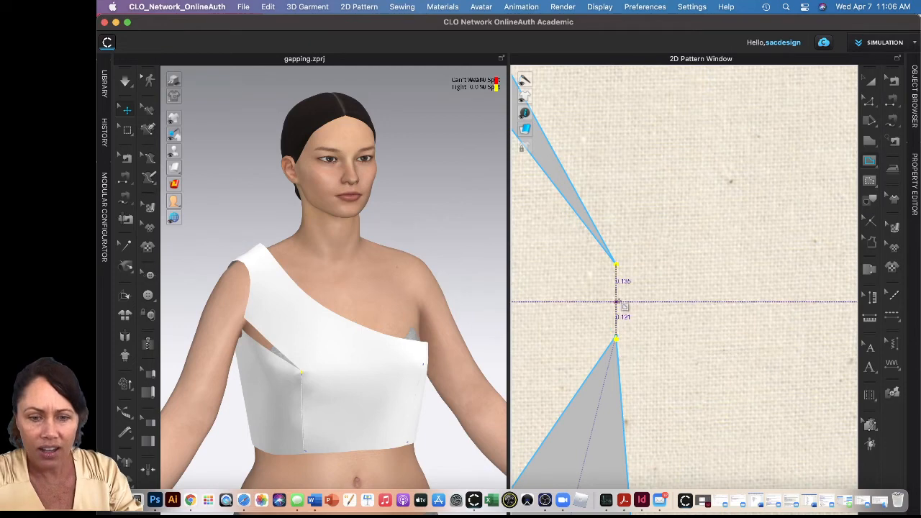
- Cut the front piece along the short line joining the two dart tips, separating the side panel
key("z")
key("x")
key("c")
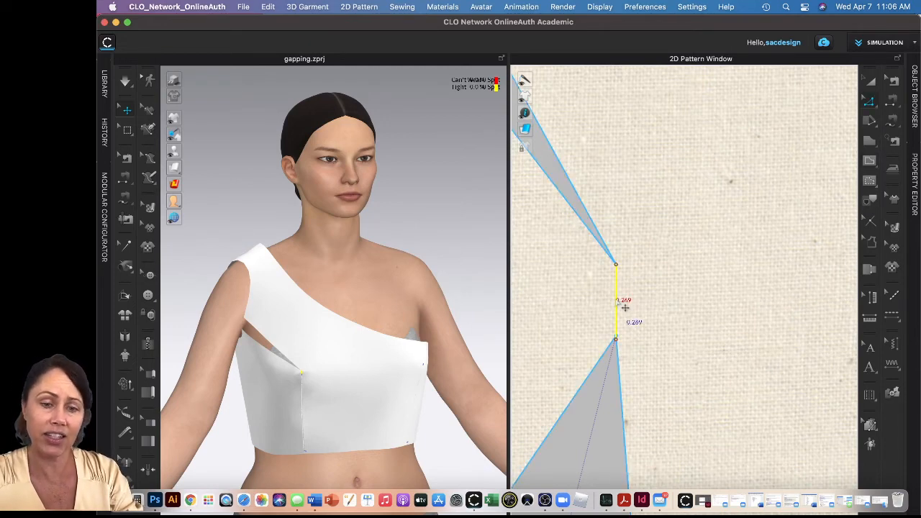
right_click(619, 302)
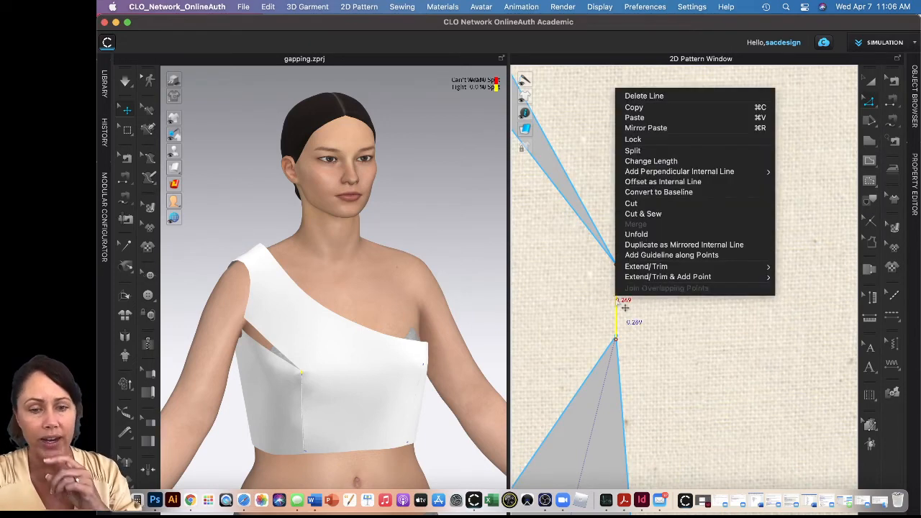
left_click(636, 207)
scroll(627, 339, "up", 5)
scroll(624, 338, "down", 1)
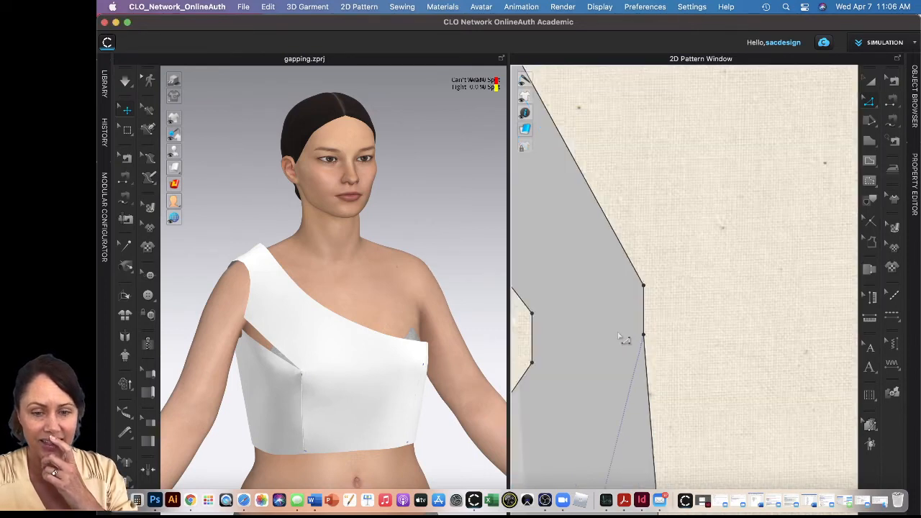
scroll(623, 339, "down", 4)
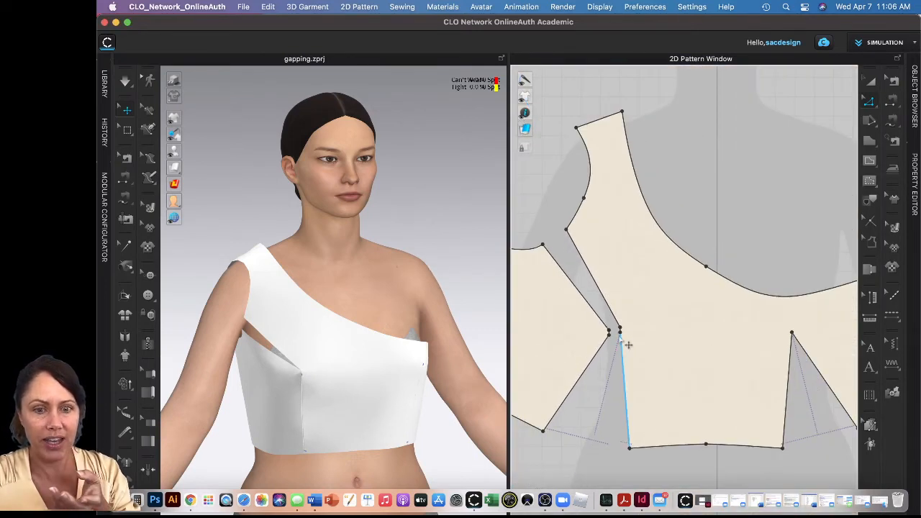
- Merge the two armhole dart legs so the side panel rejoins the front piece with the armhole dart closed
left_click(590, 302)
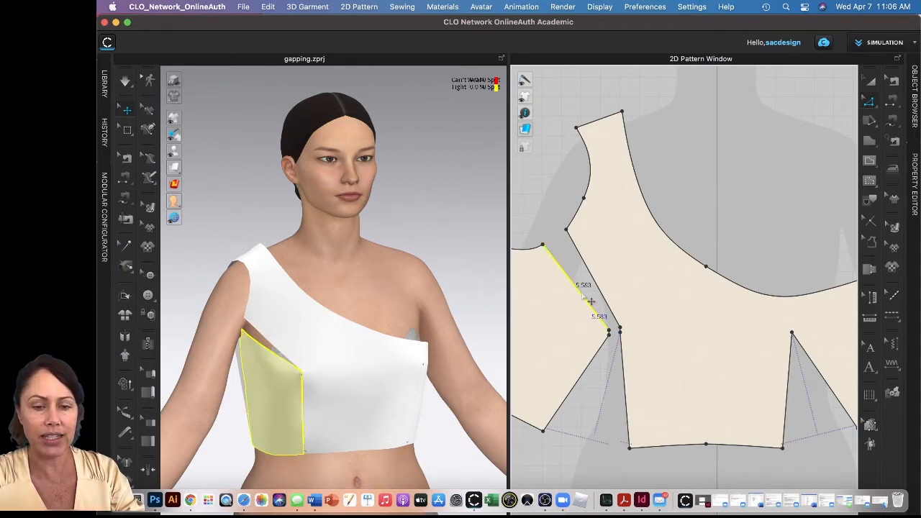
left_click(604, 292, "shift")
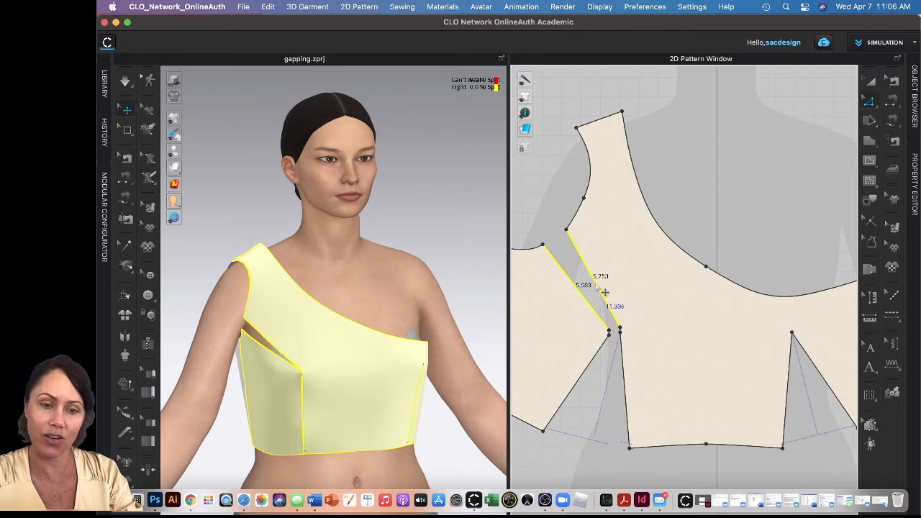
right_click(597, 288)
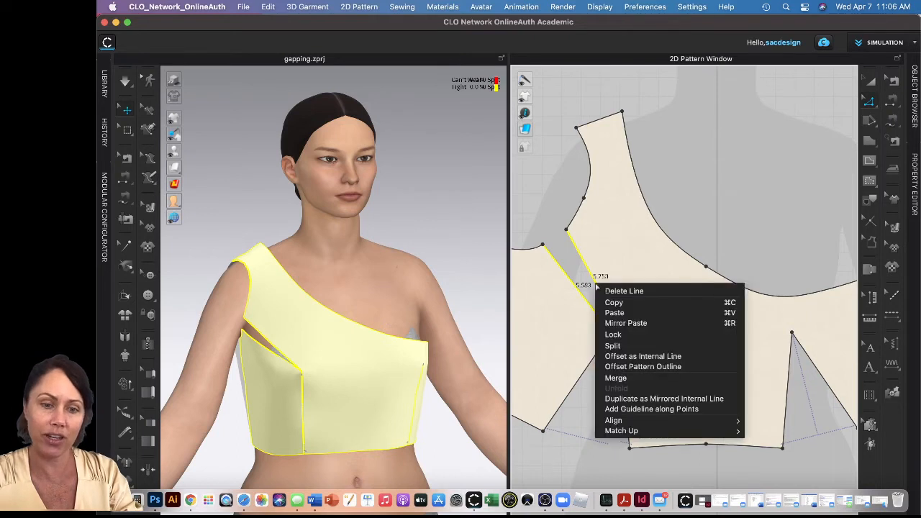
left_click(648, 378)
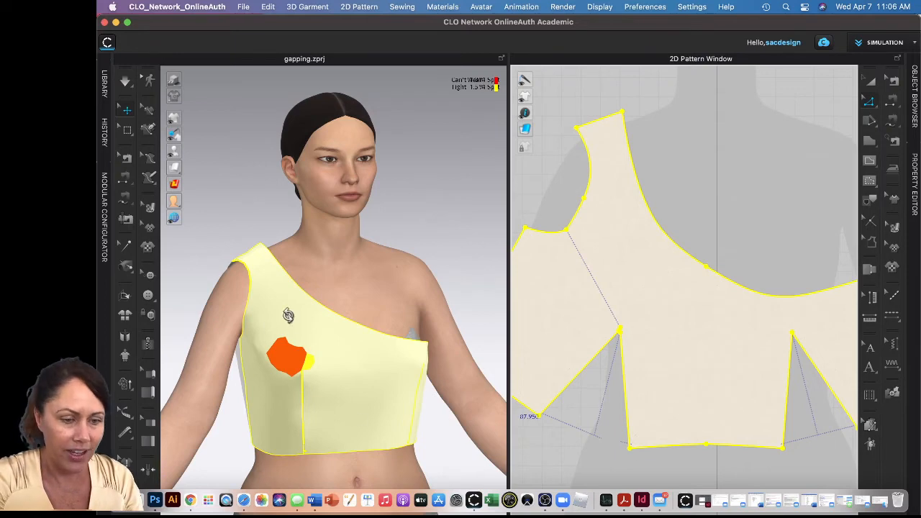
- Simulate the garment and examine the armhole and hem from the side, three-quarter and front views
mouse_move(288, 304)
right_mouse_down()
mouse_move(314, 313)
mouse_move(302, 315)
right_mouse_up()
key("space")
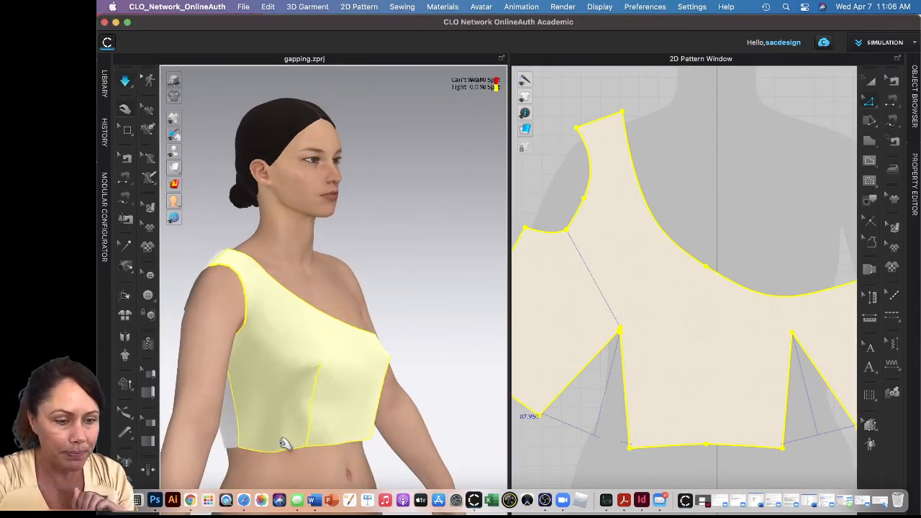
right_click_drag(257, 453, 230, 465)
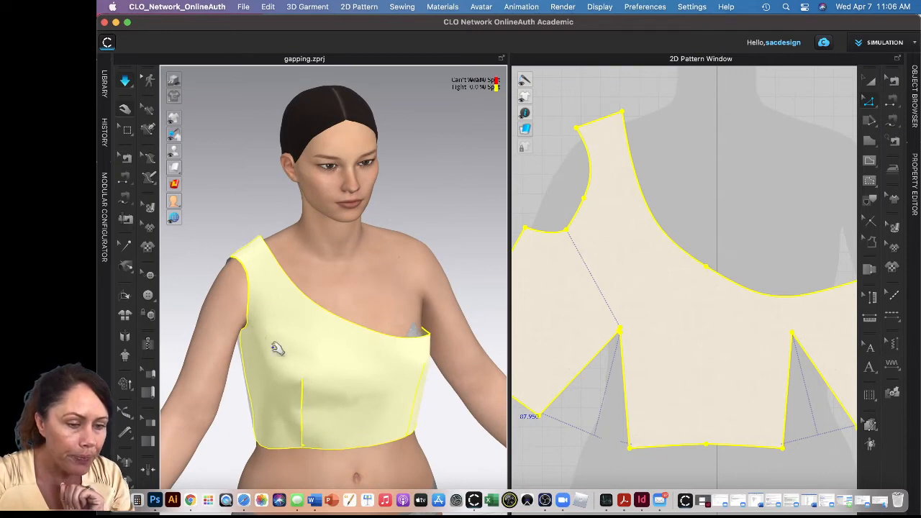
right_click_drag(315, 398, 360, 382)
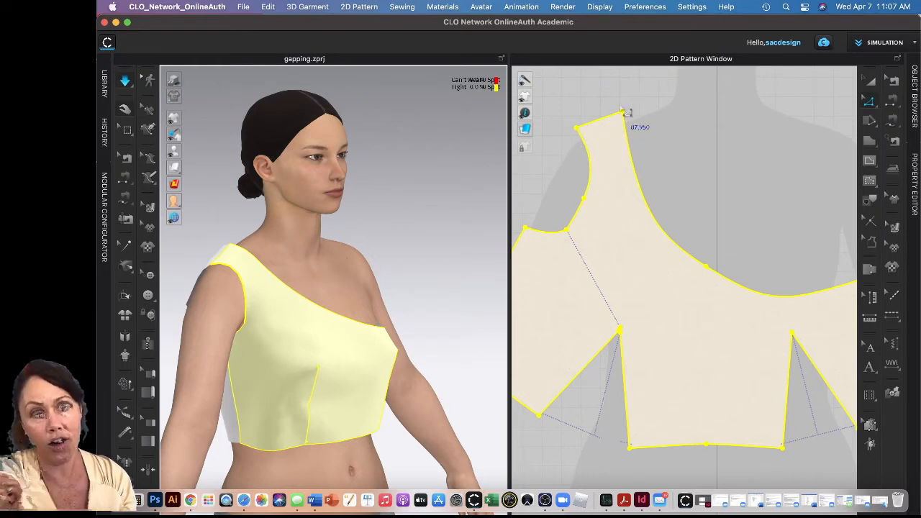
right_click_drag(305, 338, 329, 323)
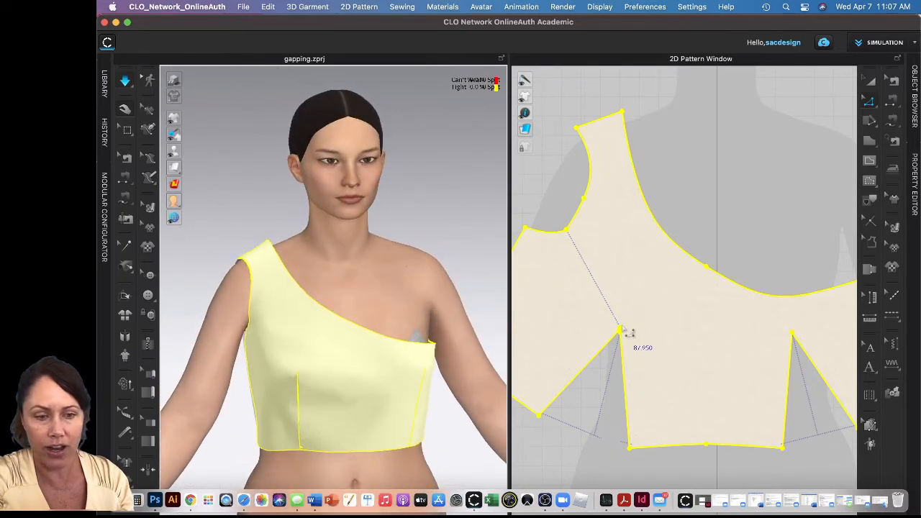
- Draw an internal line about 5.42 in long on the front piece from the waist dart tip to the neckline
key("g")
scroll(620, 328, "up", 10)
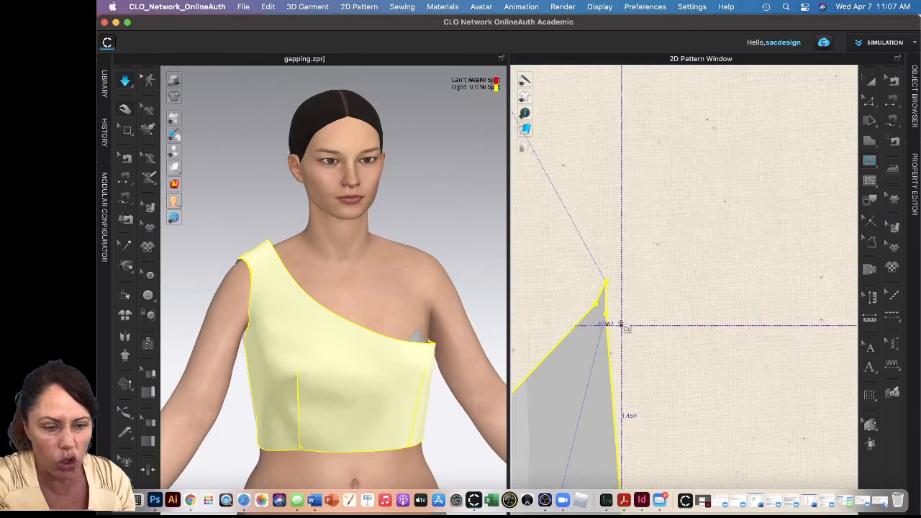
scroll(621, 325, "down", 2)
scroll(674, 278, "down", 5)
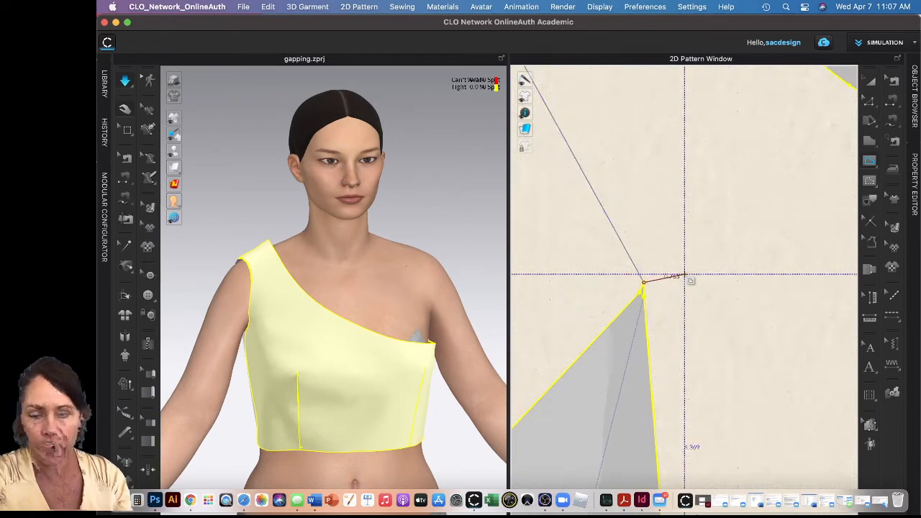
left_click(667, 279)
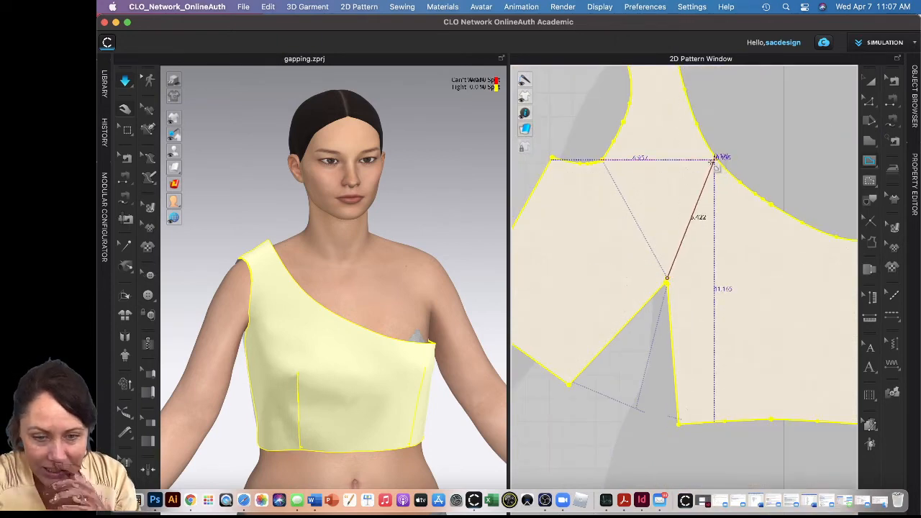
left_click(714, 160)
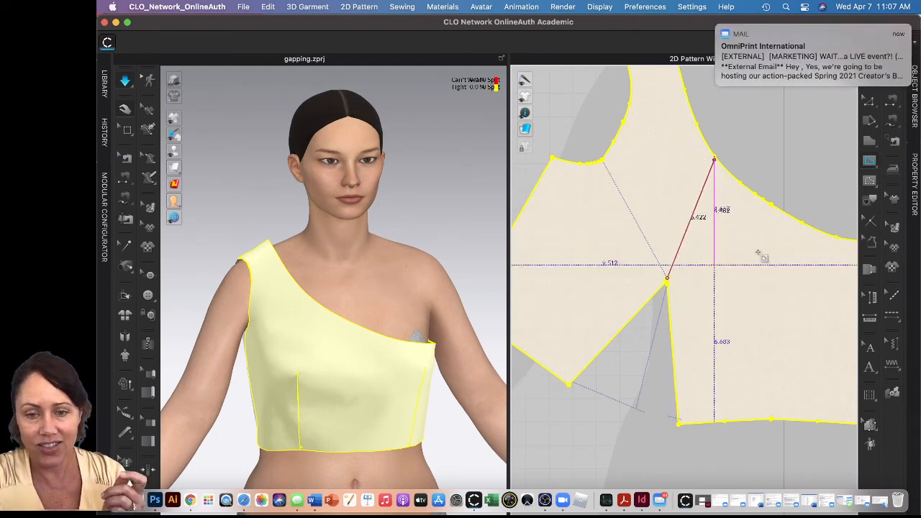
key("Return")
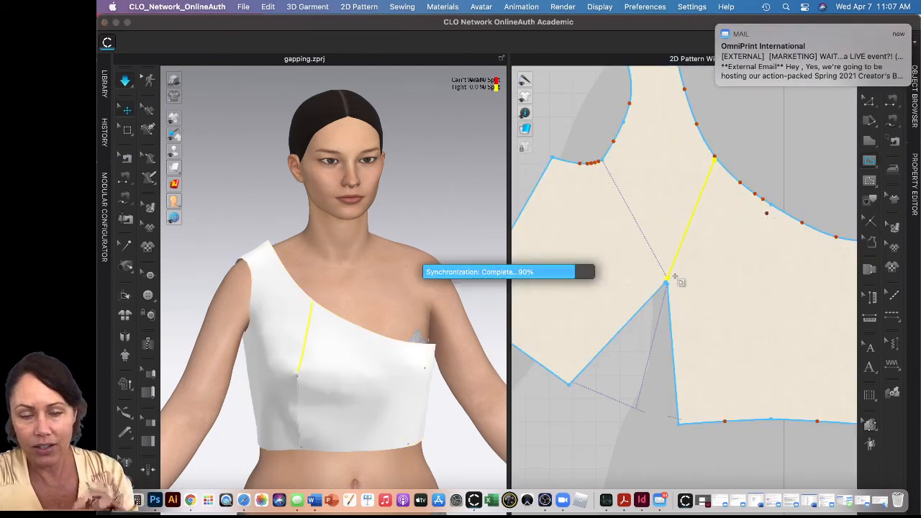
- Turn on Do Not Disturb to silence incoming mail notifications
left_click(807, 6)
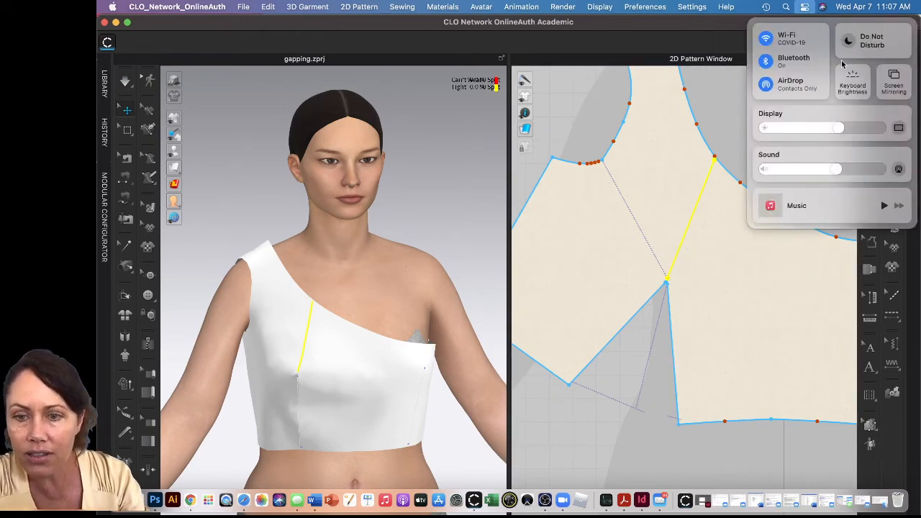
left_click(863, 38)
left_click(786, 59)
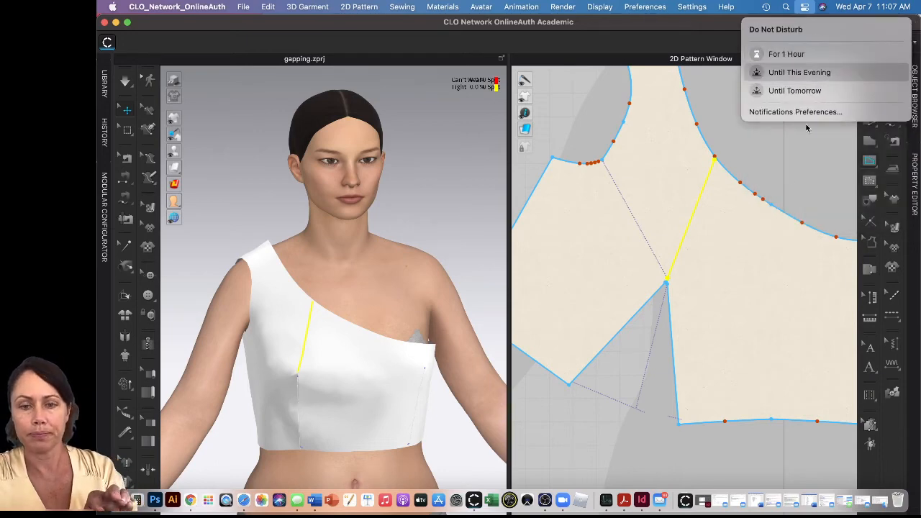
left_click(771, 150)
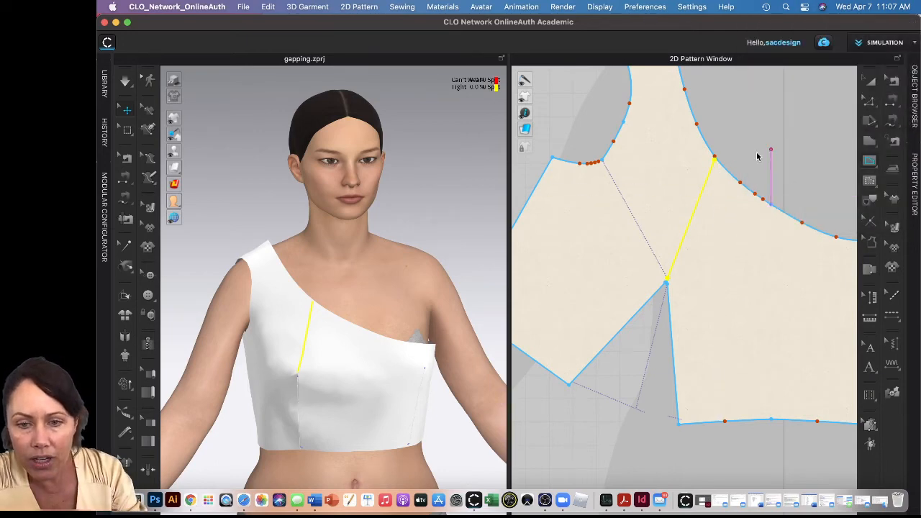
- Draw a second internal line about 5.2 in long from the waist dart tip to the neckline, beside the first toward center front
left_click(512, 316)
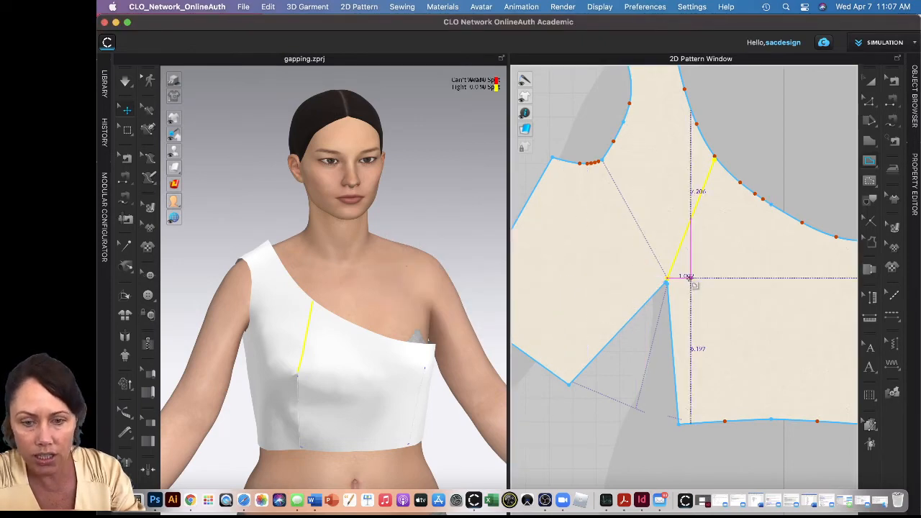
left_click(667, 278)
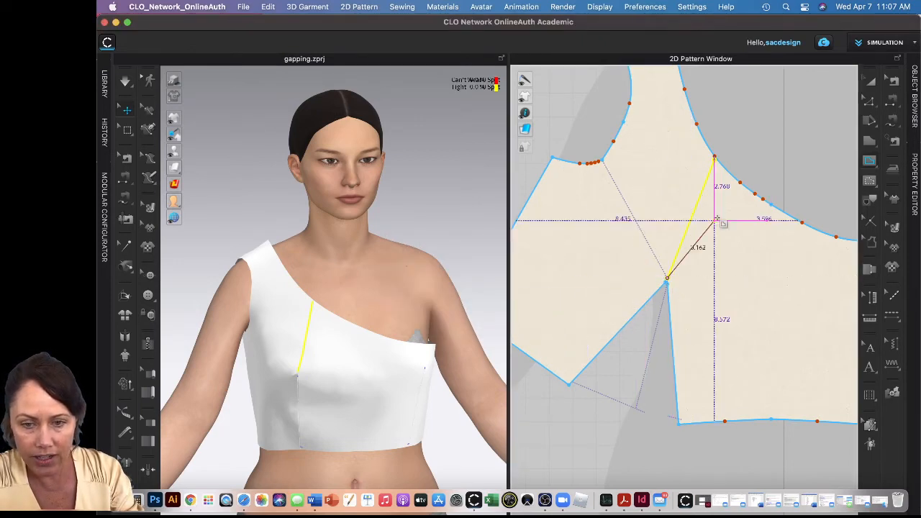
left_click(728, 171)
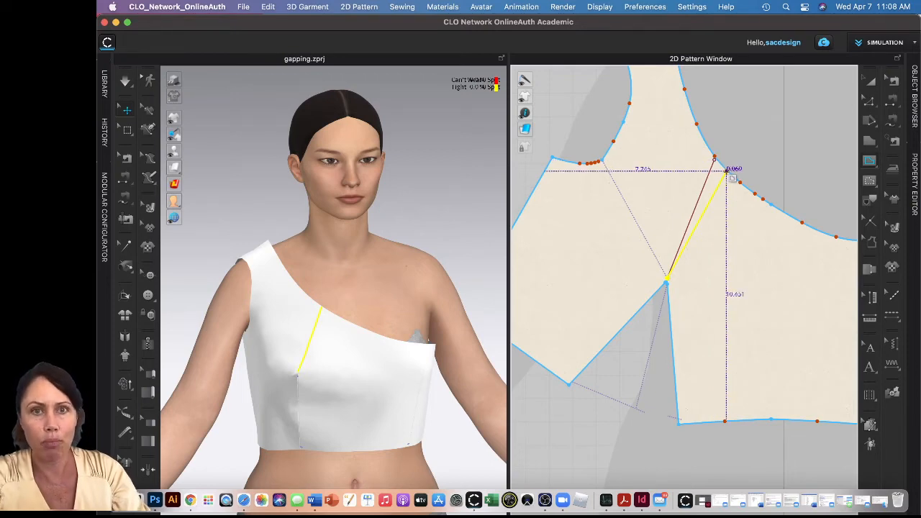
- Extend both neckline dart lines to the pattern outline and add points where they meet it
scroll(728, 243, "up", 3)
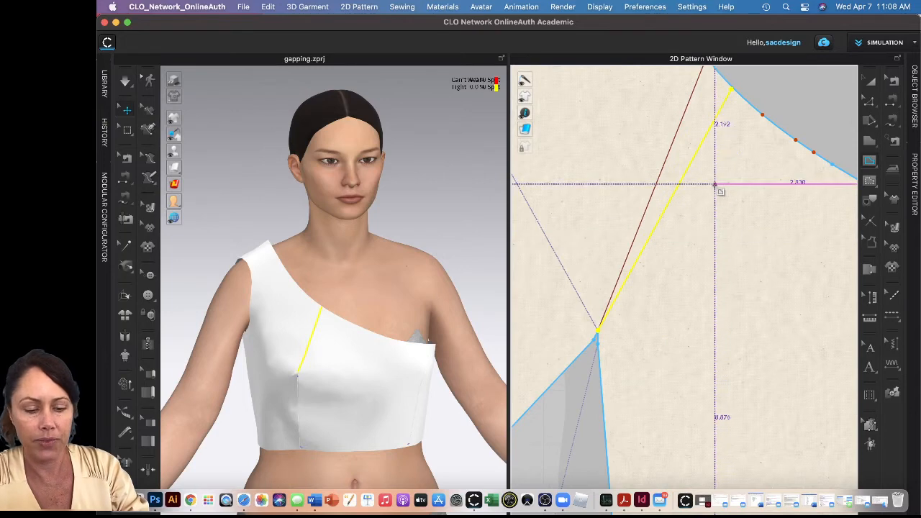
key("z")
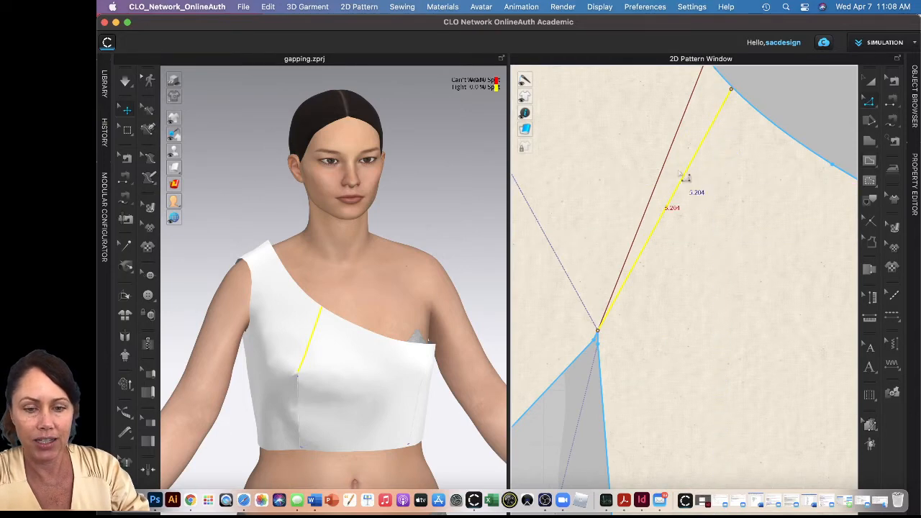
left_click(670, 164, "shift")
right_click(665, 164)
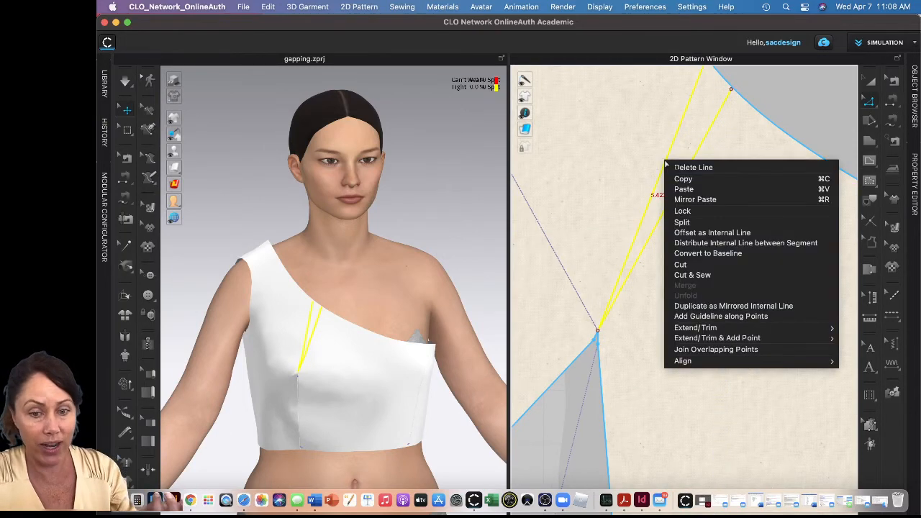
mouse_move(811, 339)
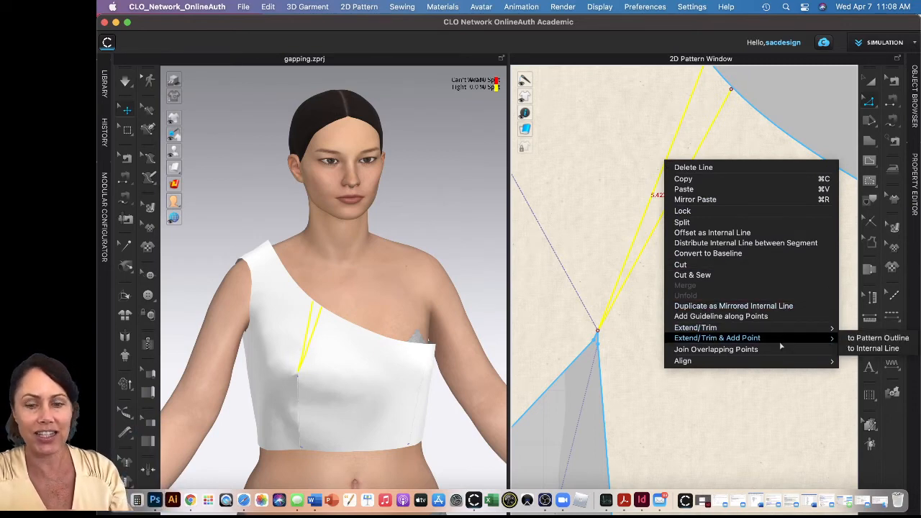
left_click(858, 338)
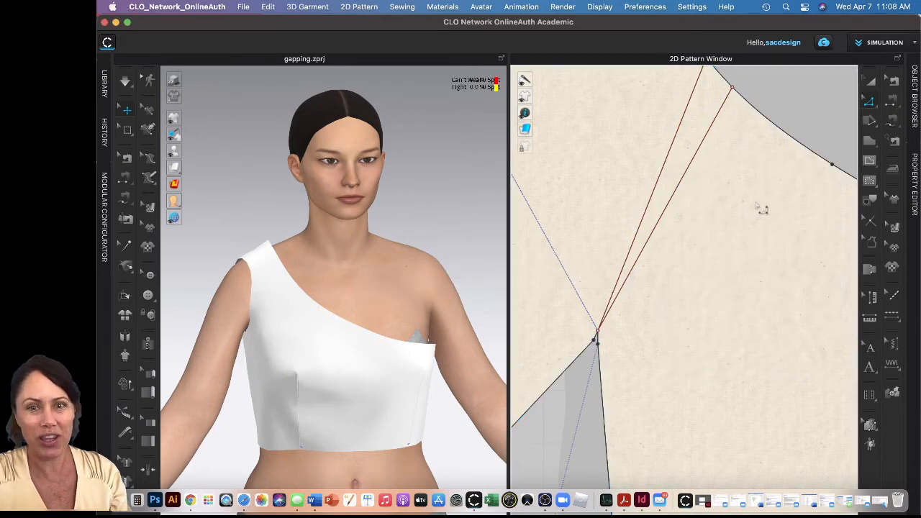
- Cut the front piece along both neckline dart lines
scroll(762, 209, "down", 3)
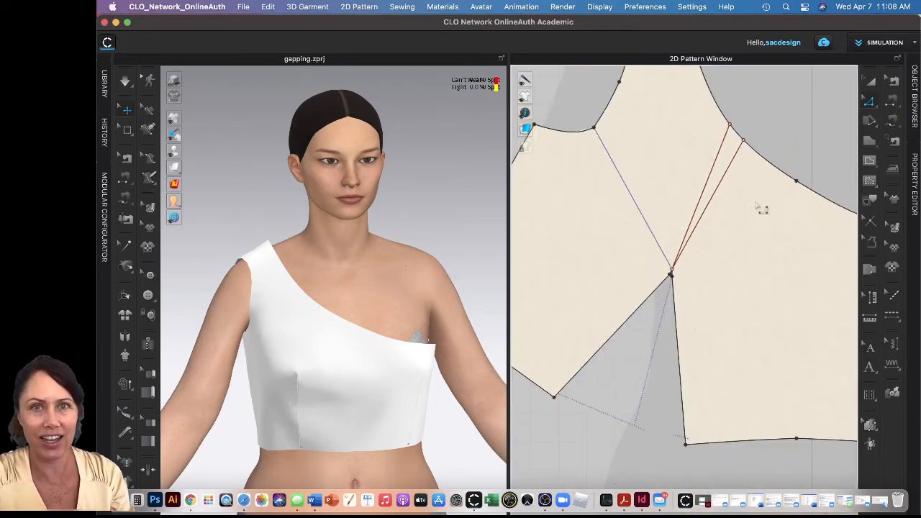
left_click(721, 183)
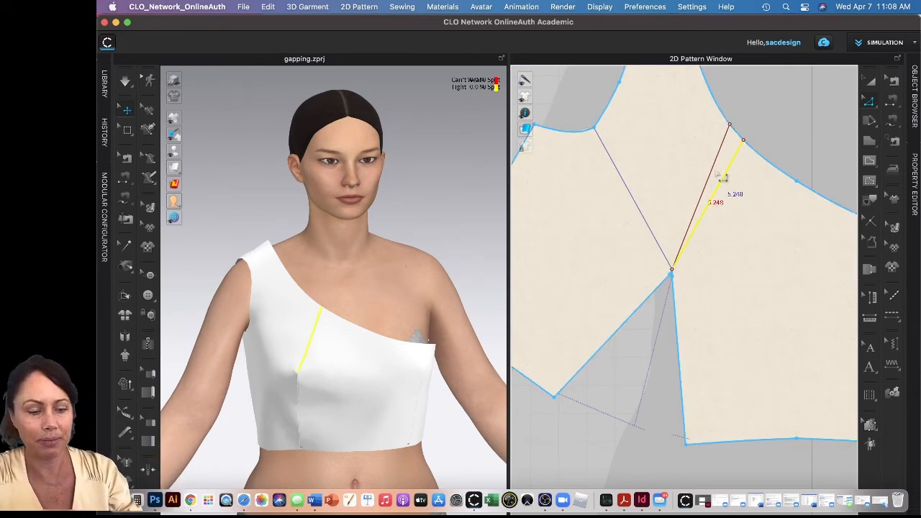
right_click(712, 169)
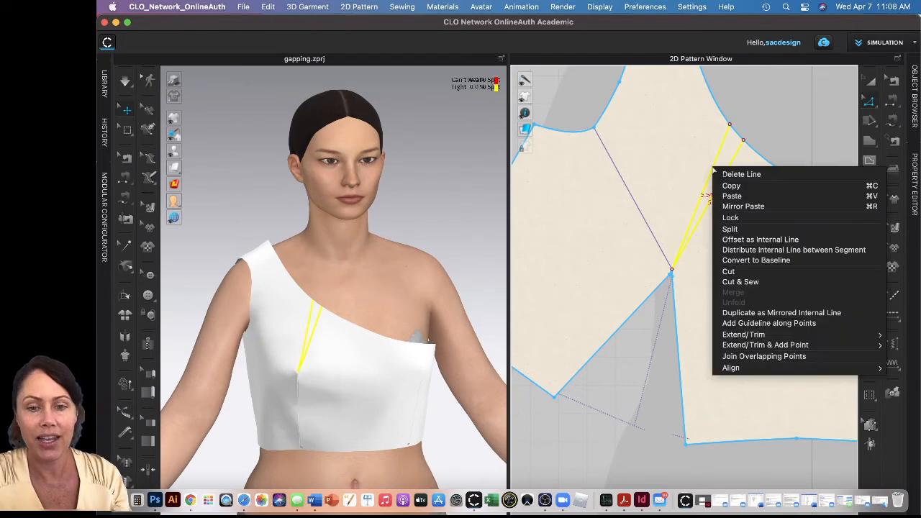
left_click(760, 274)
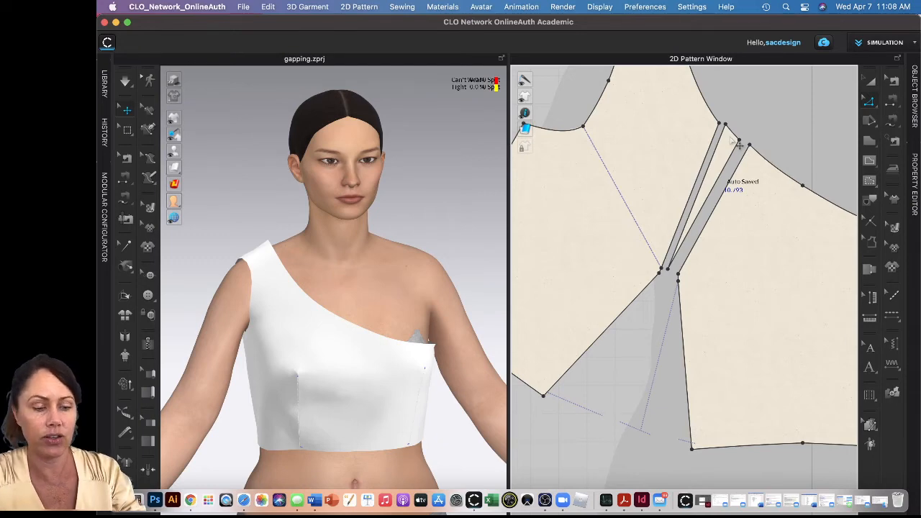
- Delete the narrow wedge piece between the two cut neckline dart lines
key("a")
left_click(731, 137)
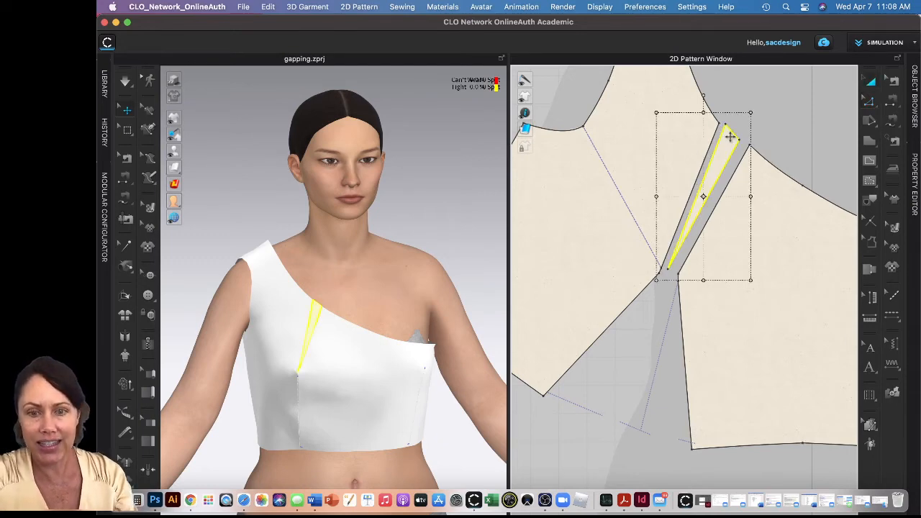
key("Delete")
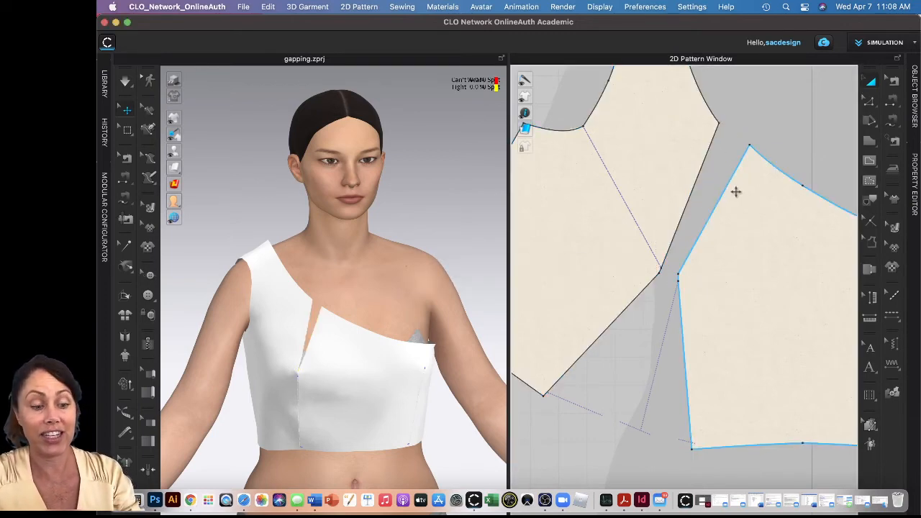
- Merge the two cut edges of the front so the neckline dart closes into the waist dart
key("z")
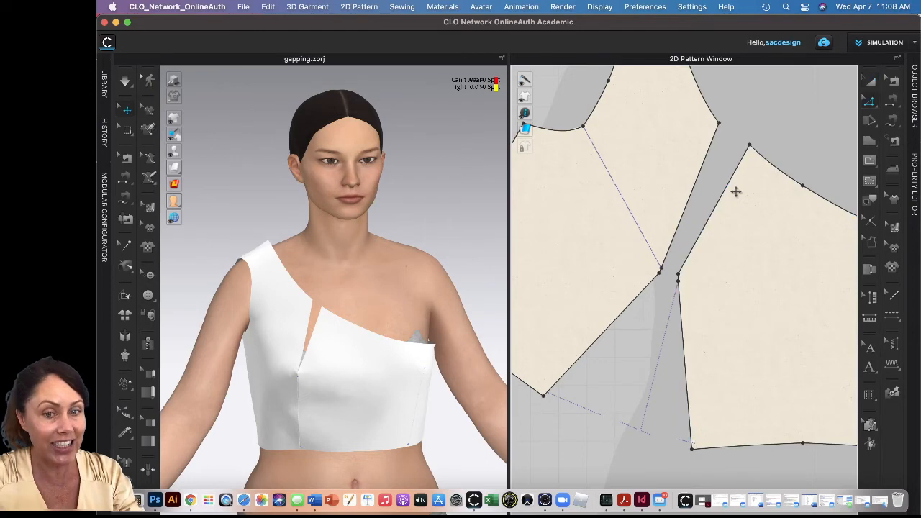
left_click(695, 190)
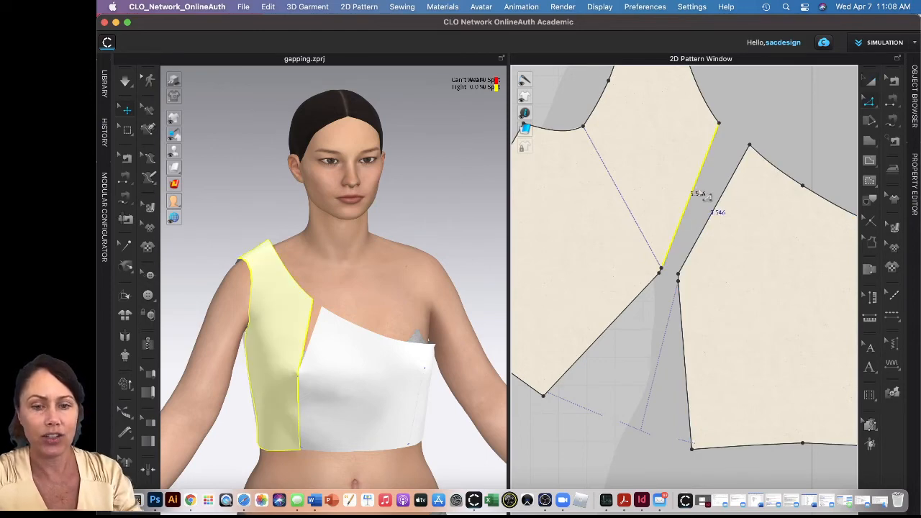
left_click(721, 207, "shift")
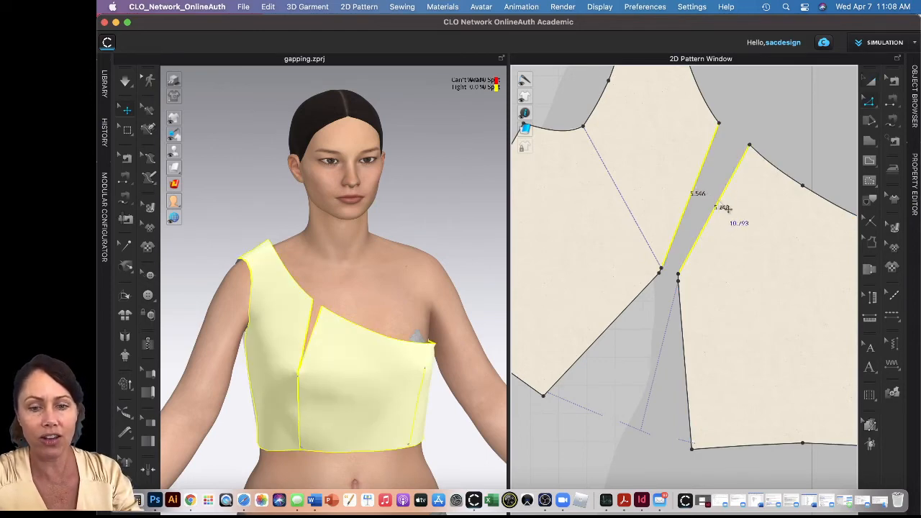
right_click(726, 207)
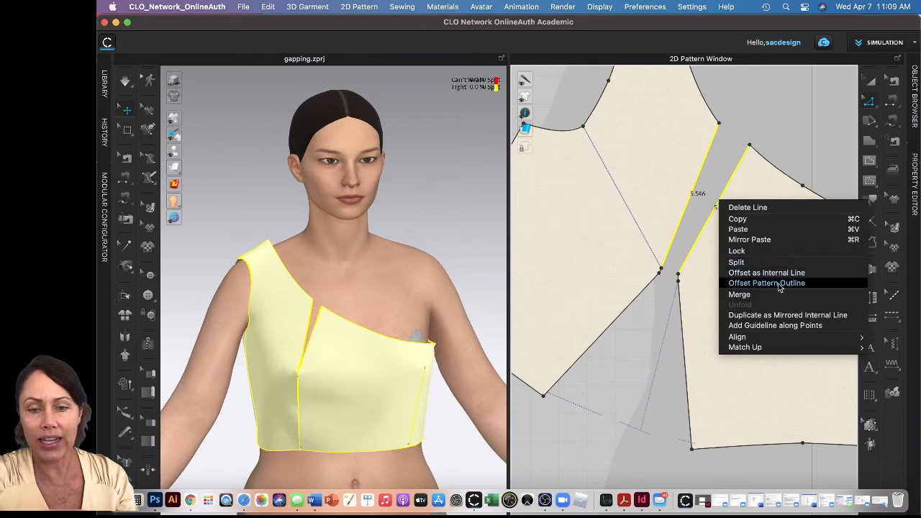
left_click(739, 295)
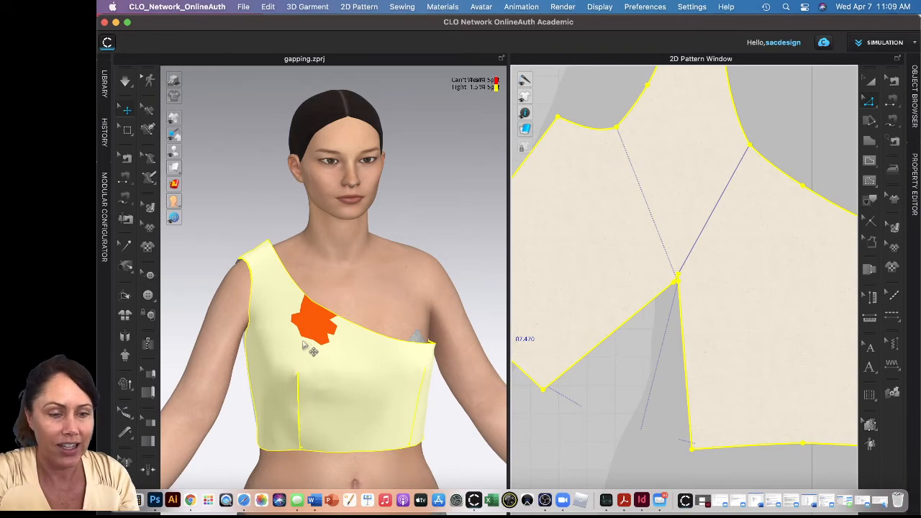
- Simulate the garment and examine the neckline and bodice fit from the three-quarter and side views
mouse_move(302, 346)
right_mouse_down()
mouse_move(309, 379)
mouse_move(273, 381)
mouse_move(251, 329)
mouse_move(173, 319)
mouse_move(202, 334)
mouse_move(308, 326)
mouse_move(307, 335)
right_mouse_up()
key("space")
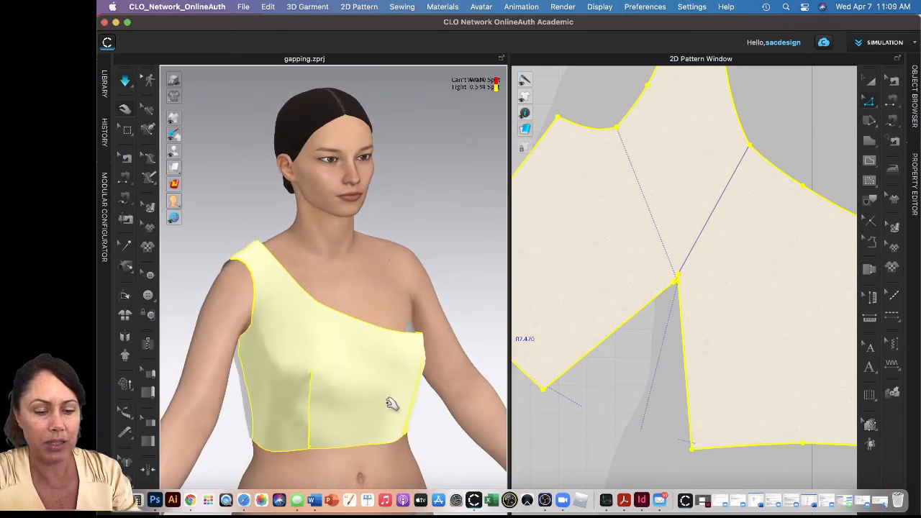
right_click_drag(342, 396, 293, 391)
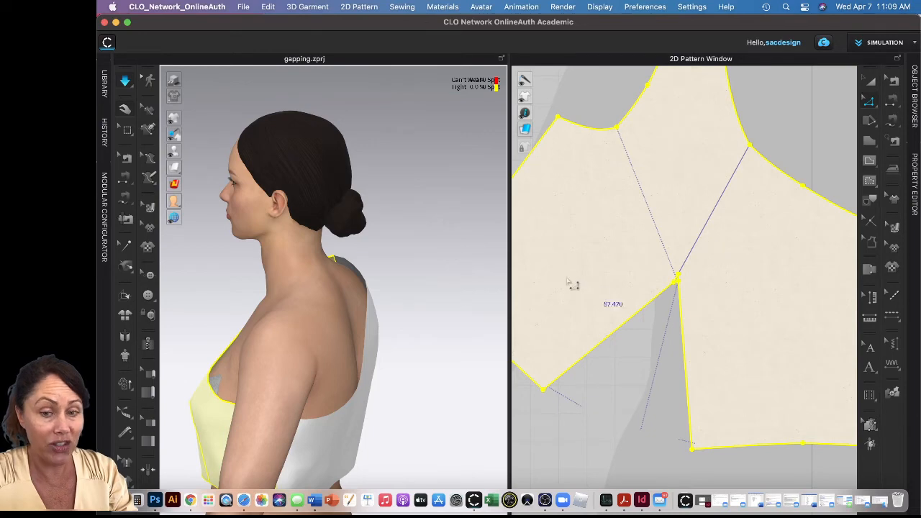
- Flip the normal of the back bodice piece and check it on the avatar from the side
scroll(619, 260, "down", 6)
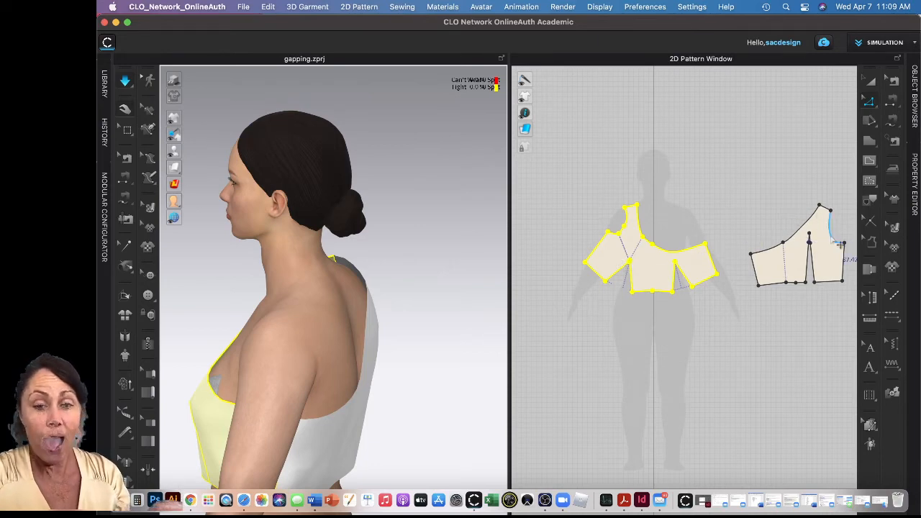
scroll(820, 216, "up", 5)
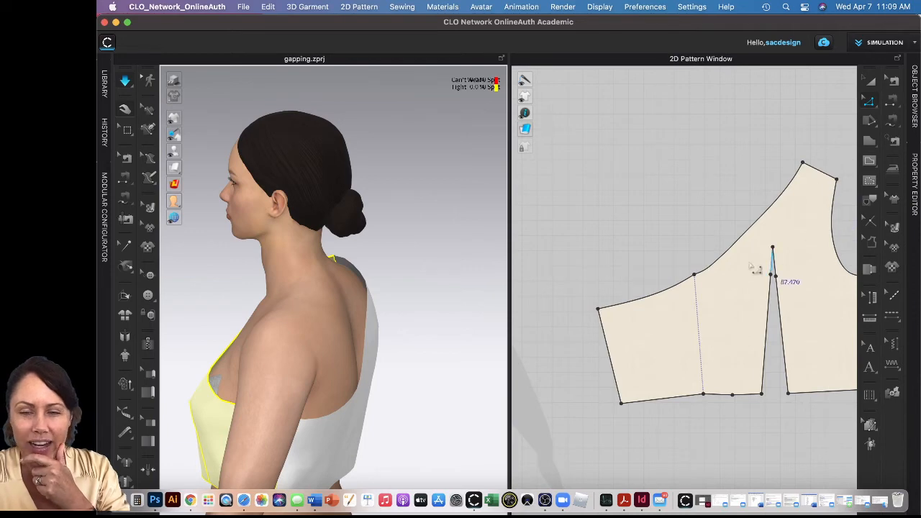
right_click_drag(386, 326, 319, 319)
right_click(319, 319)
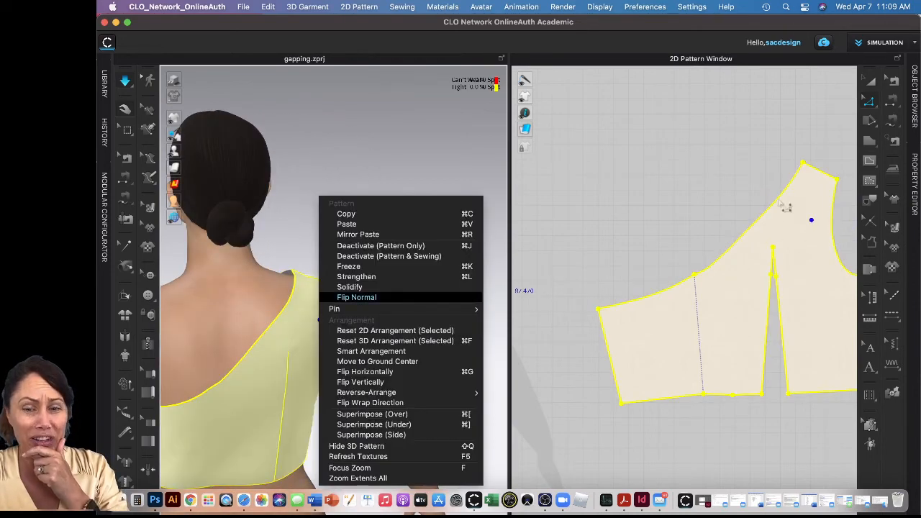
left_click(356, 297)
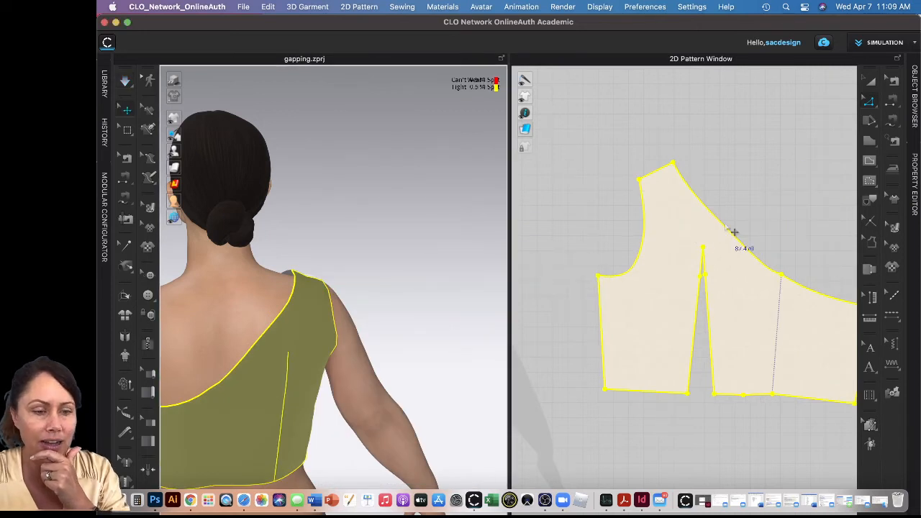
left_click(771, 191)
scroll(764, 196, "down", 2)
scroll(765, 195, "down", 1)
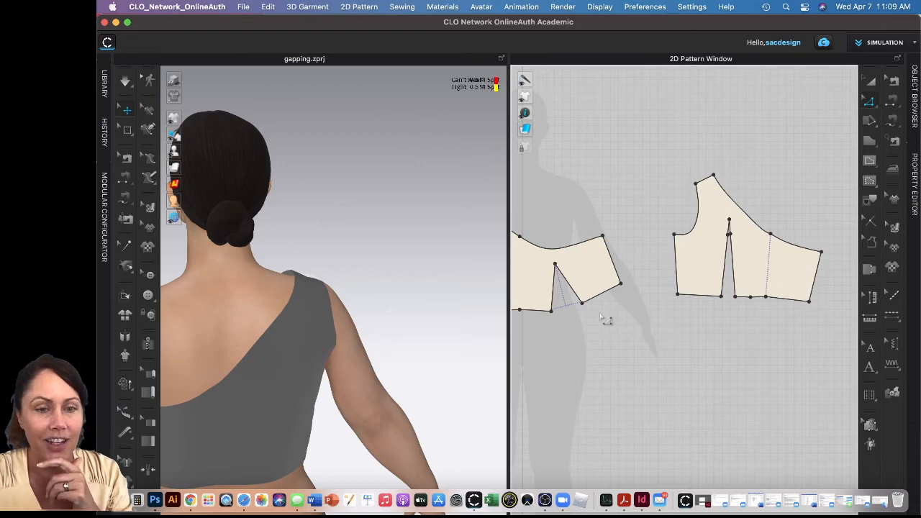
scroll(362, 310, "down", 5)
right_click_drag(282, 347, 316, 333)
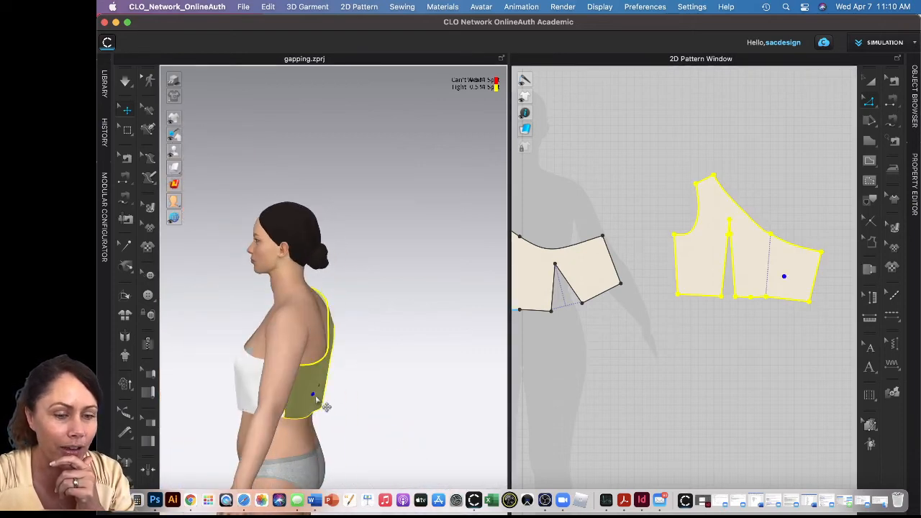
left_click(266, 7)
left_click(205, 23)
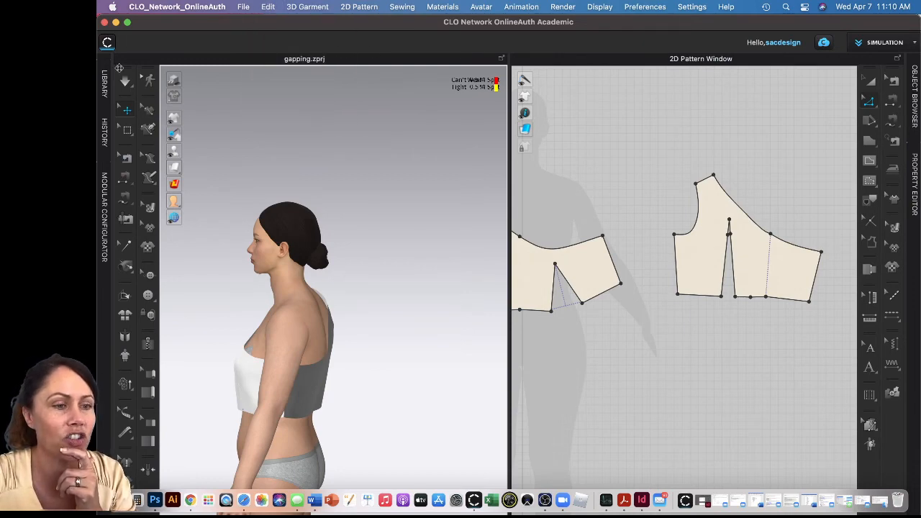
left_click(105, 133)
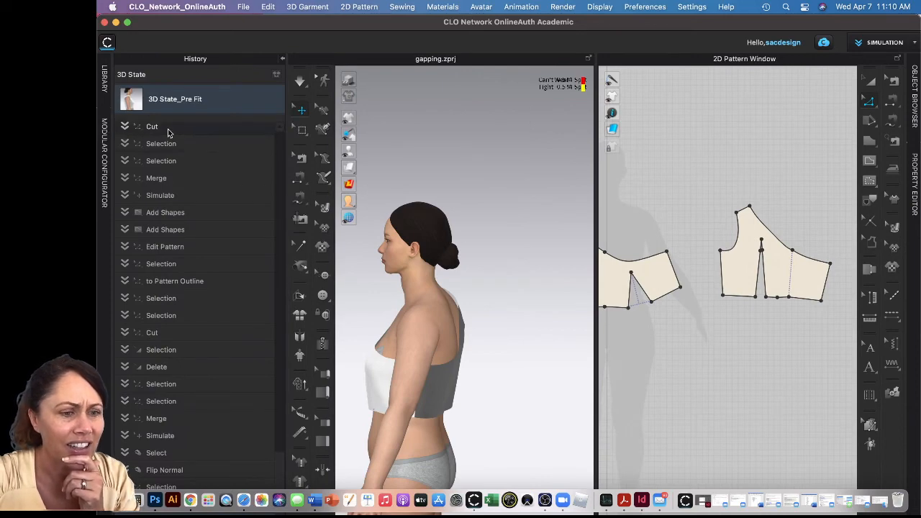
left_click(284, 60)
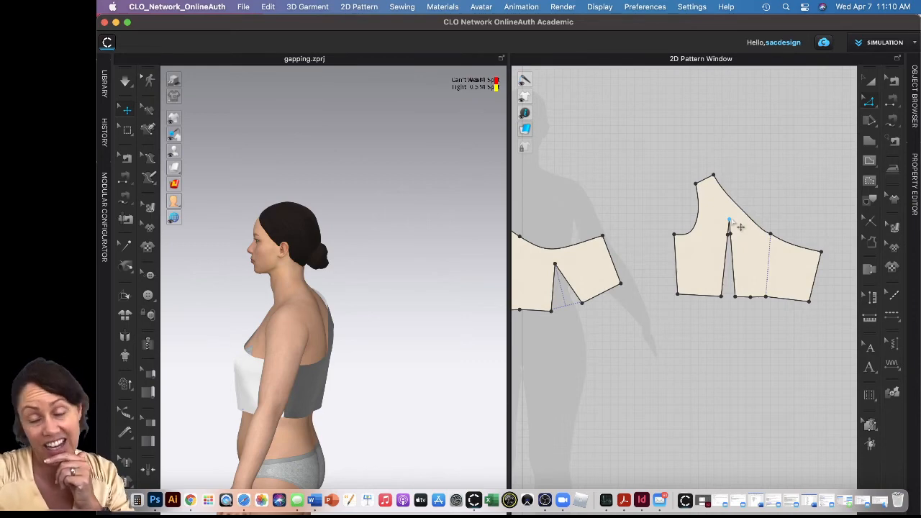
- Draw two internal lines on the back bodice from the waist dart point to the neckline, forming a narrow neckline dart
scroll(740, 228, "down", 2)
scroll(738, 232, "up", 6)
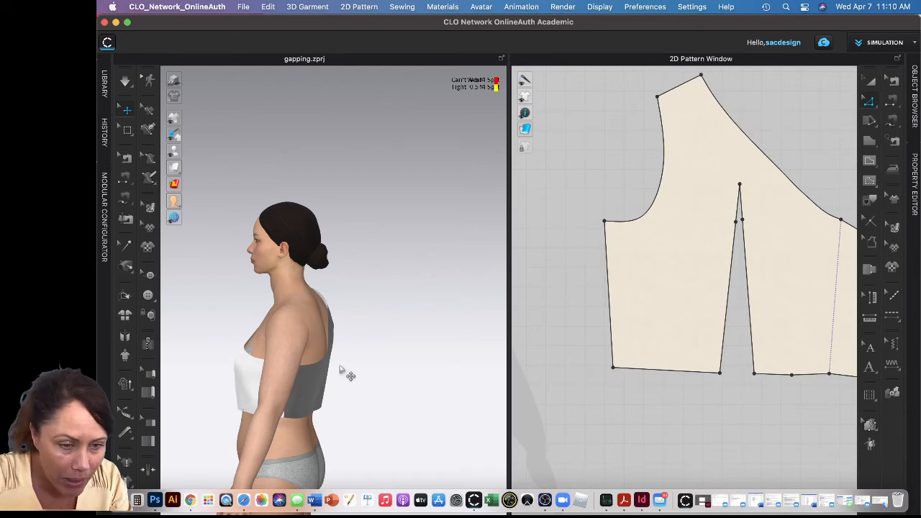
mouse_move(340, 369)
right_mouse_down()
mouse_move(374, 378)
mouse_move(304, 372)
mouse_move(303, 360)
mouse_move(343, 376)
right_mouse_up()
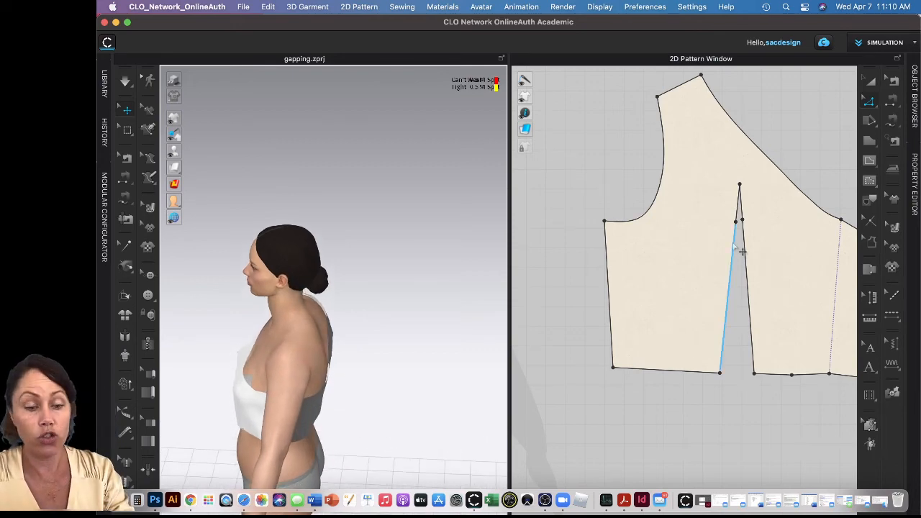
key("g")
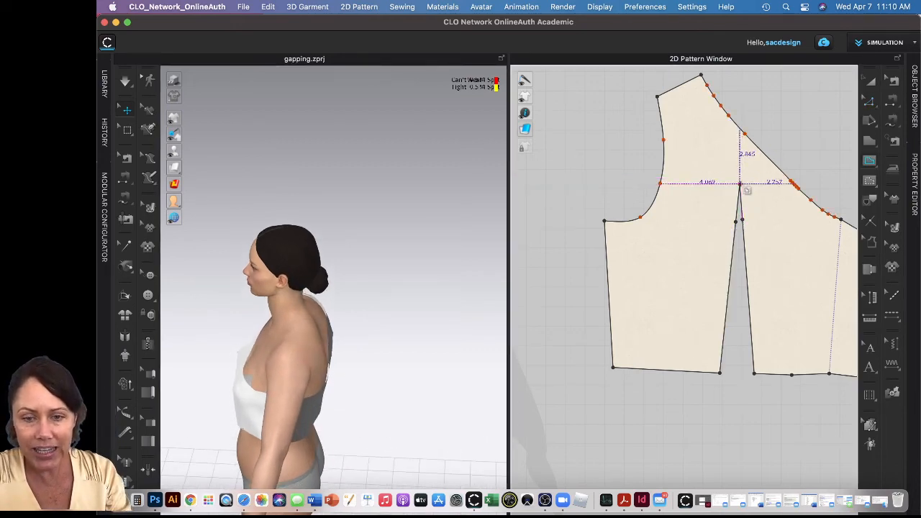
left_click(740, 185)
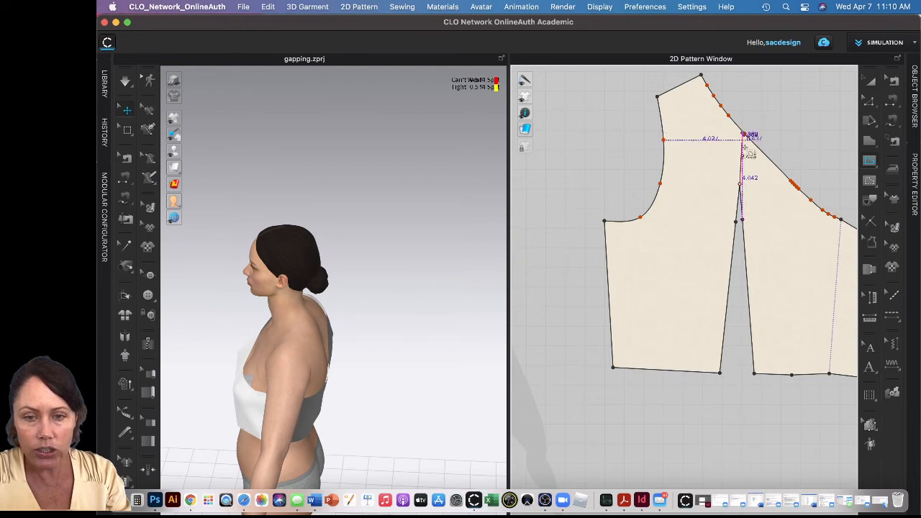
double_click(745, 134)
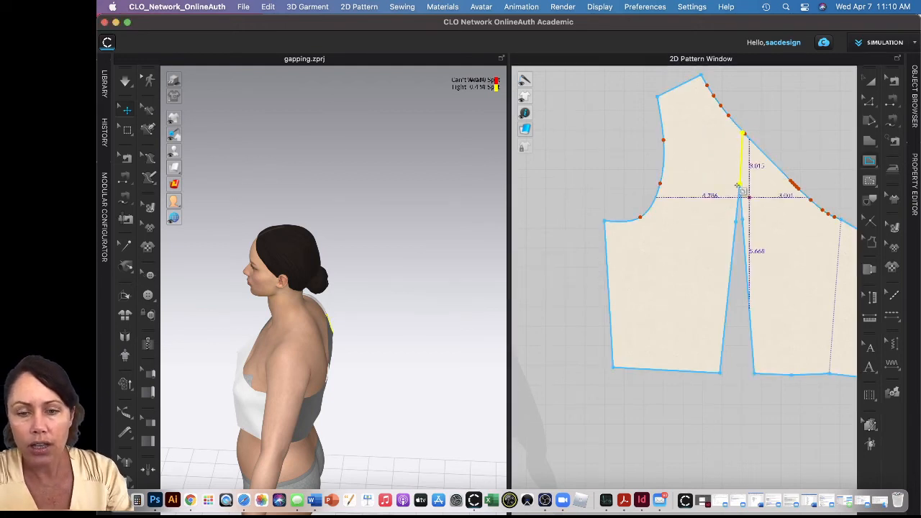
double_click(750, 141)
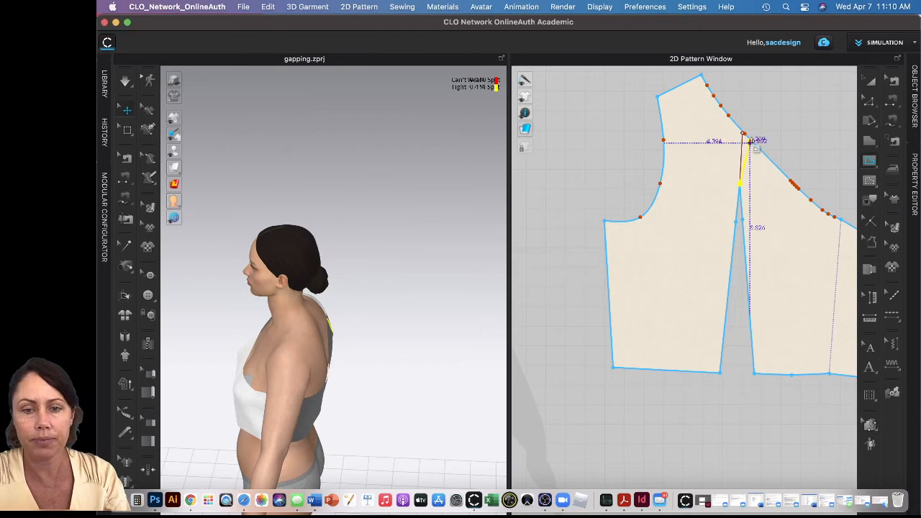
- Select both neckline dart lines on the back and extend them to the pattern outline
key("v")
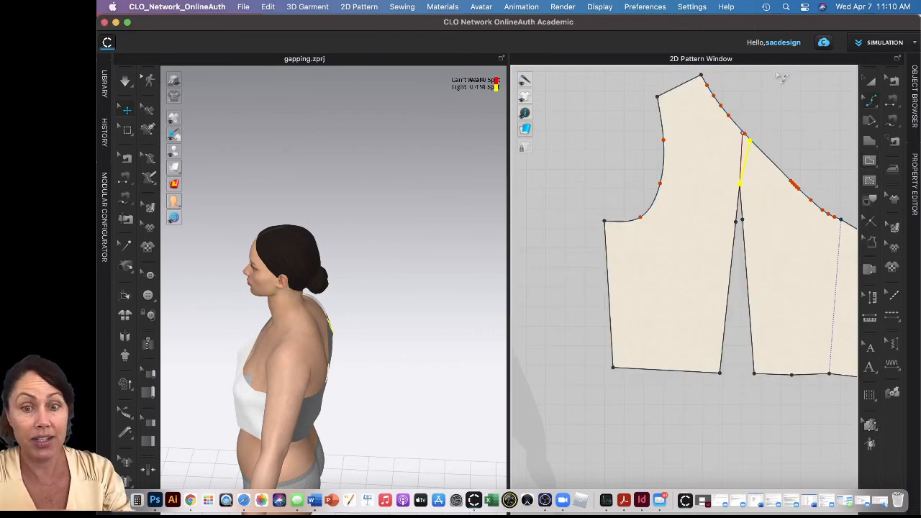
key("z")
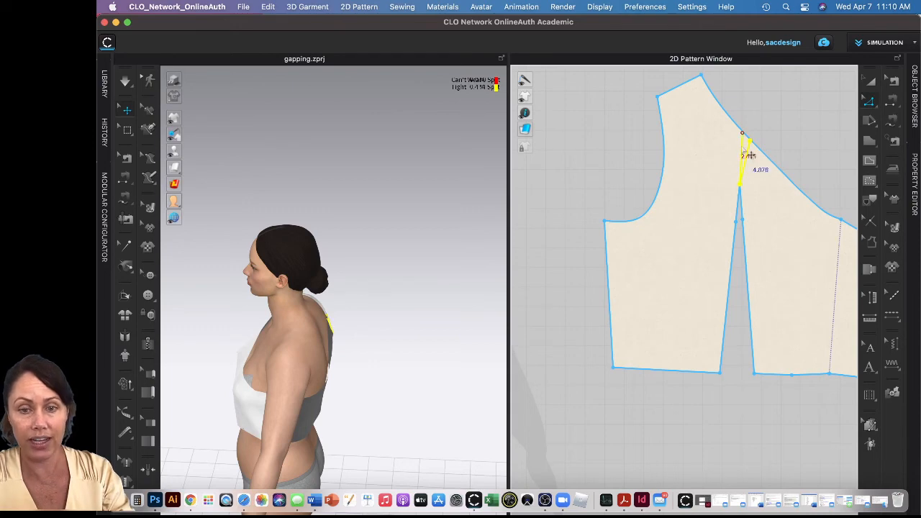
right_click(743, 149)
mouse_move(873, 317)
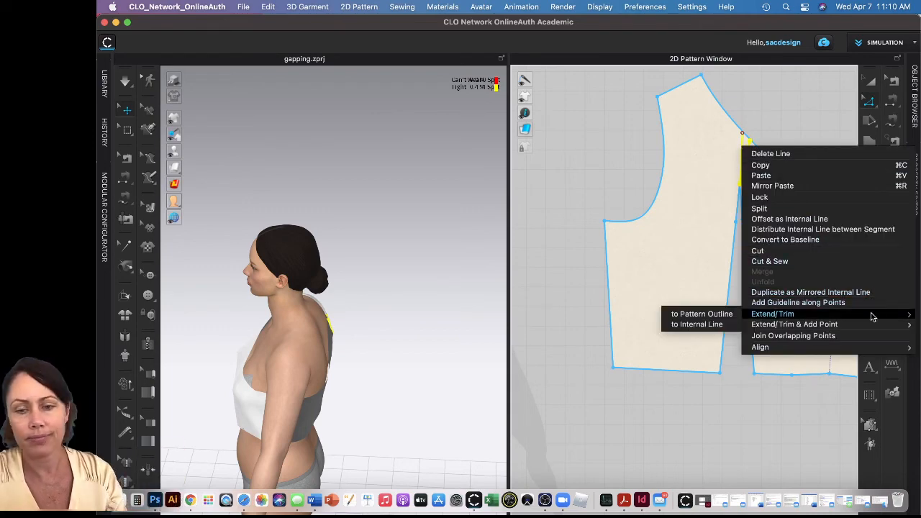
left_click(734, 329)
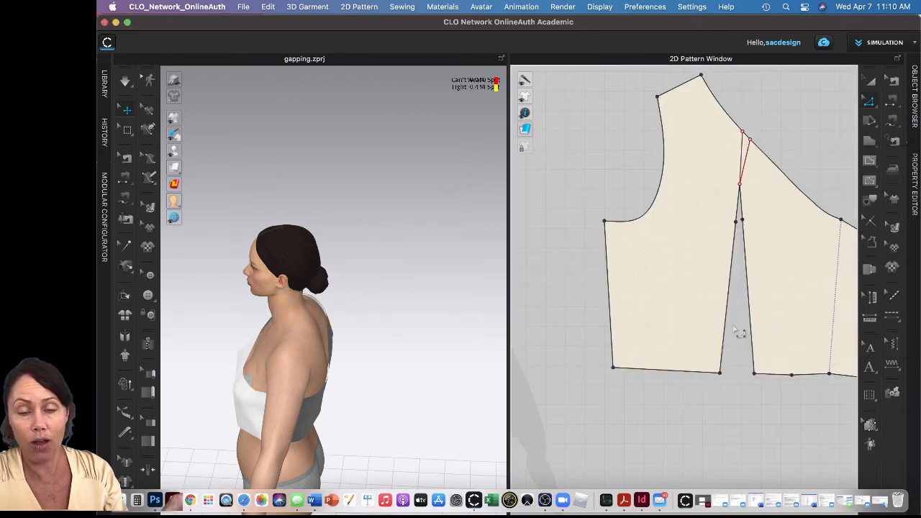
- Cut the back bodice along both neckline dart lines and delete the narrow wedge between them
left_click(747, 153)
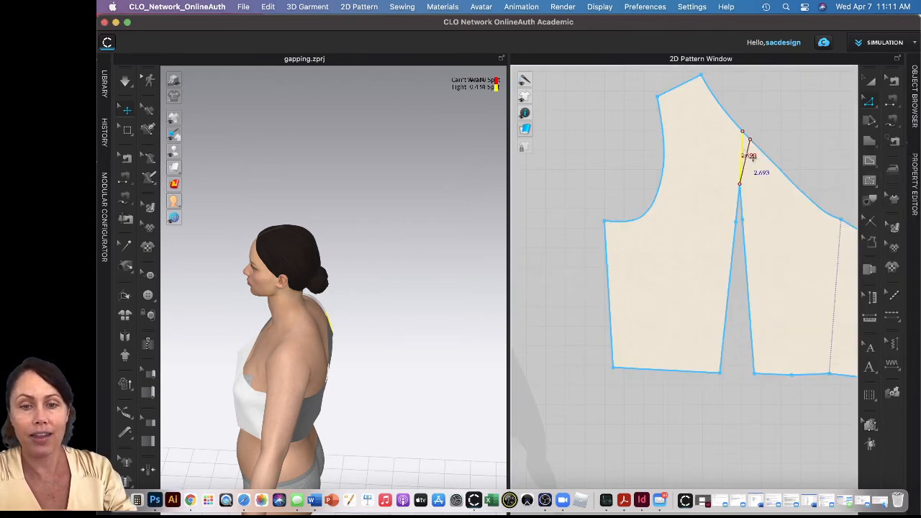
right_click(753, 158)
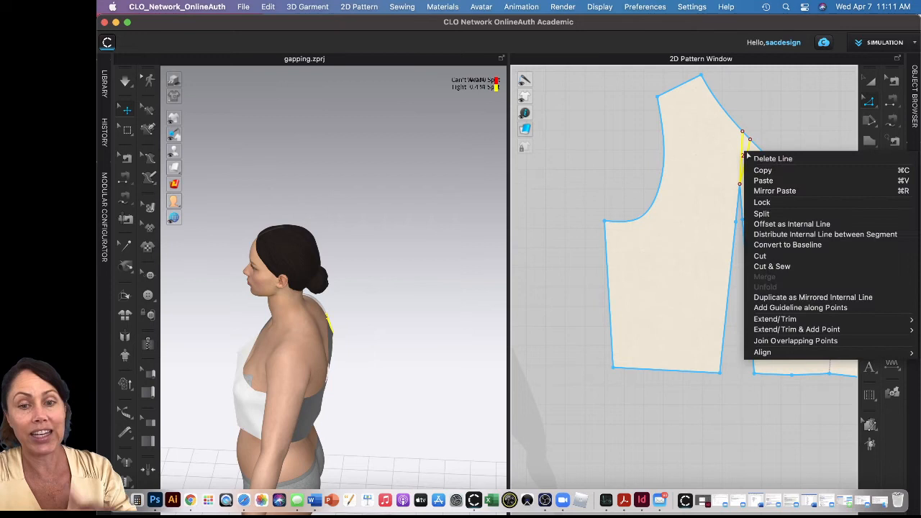
left_click(796, 256)
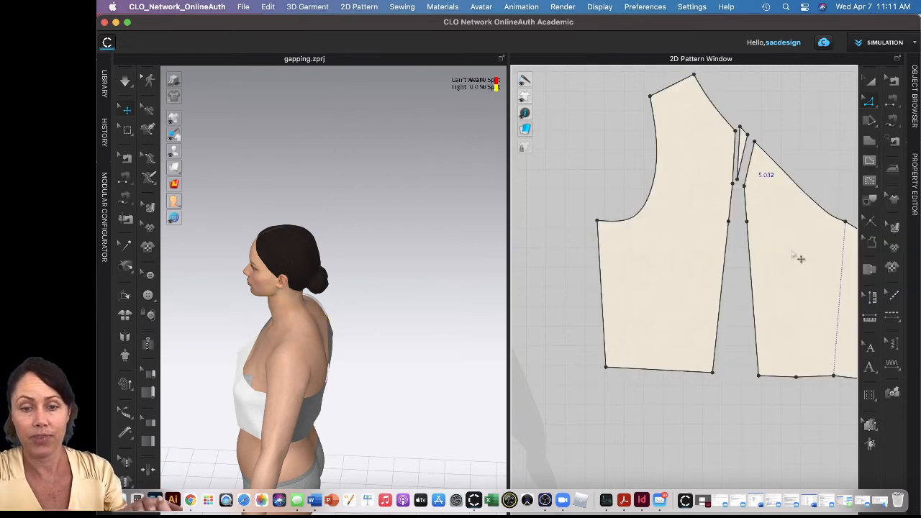
left_click(747, 144)
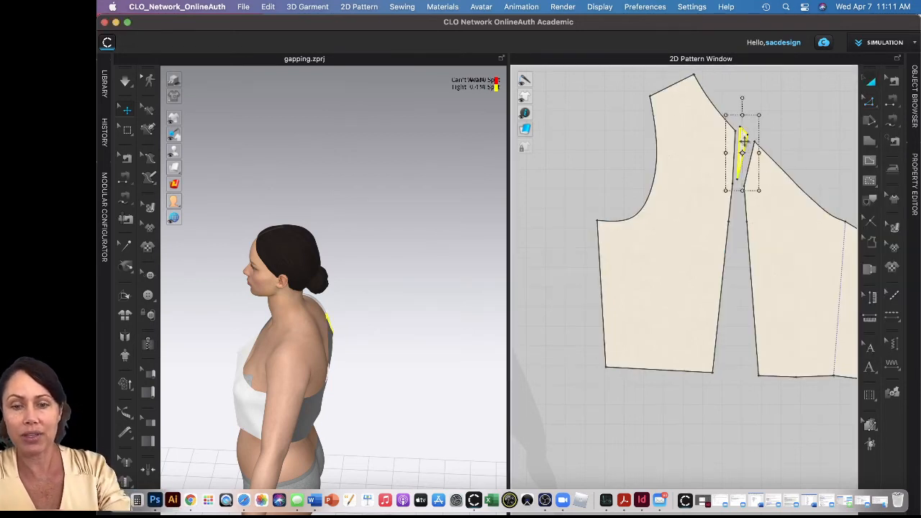
key("Delete")
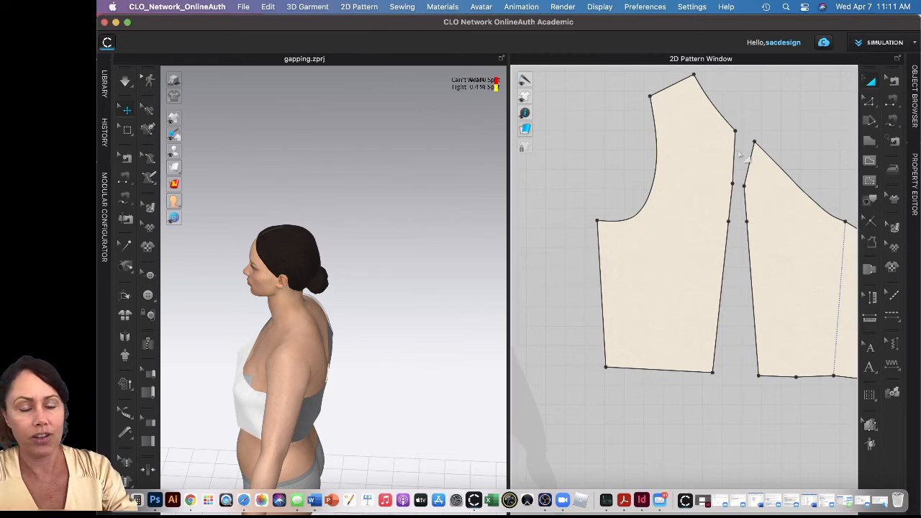
- Merge the two cut edges of the back so the neckline dart closes into the waist dart
left_click(735, 157)
left_click(750, 160, "shift")
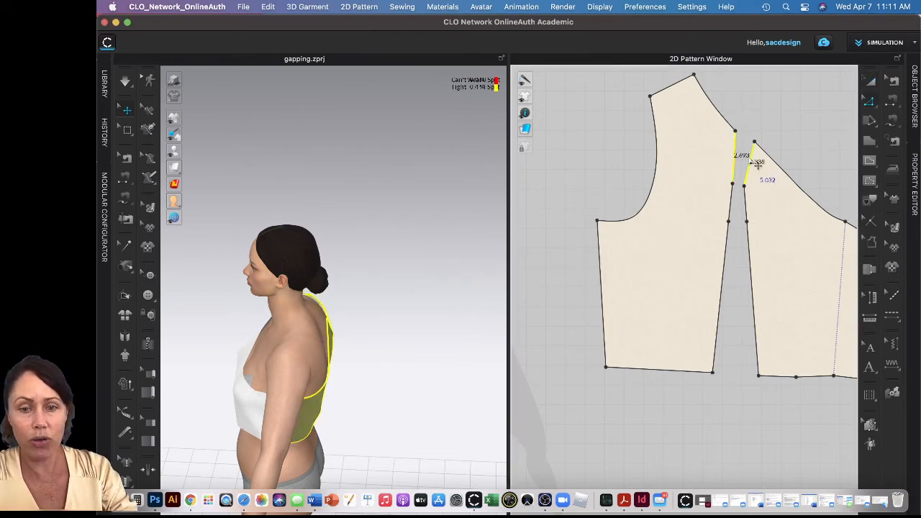
right_click(752, 159)
left_click(774, 250)
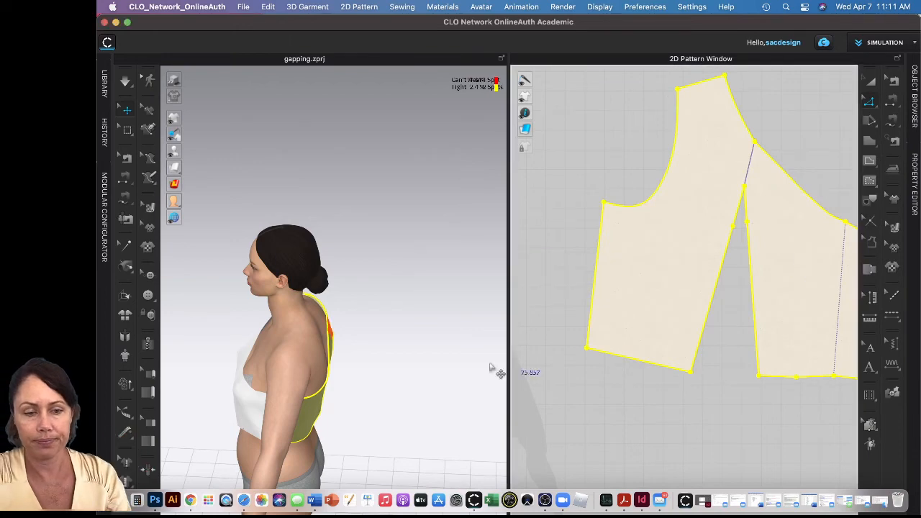
- Simulate the garment, examine the back neckline and shoulder from several angles, and pull the bodice into place at the front hem
right_click_drag(392, 374, 379, 358)
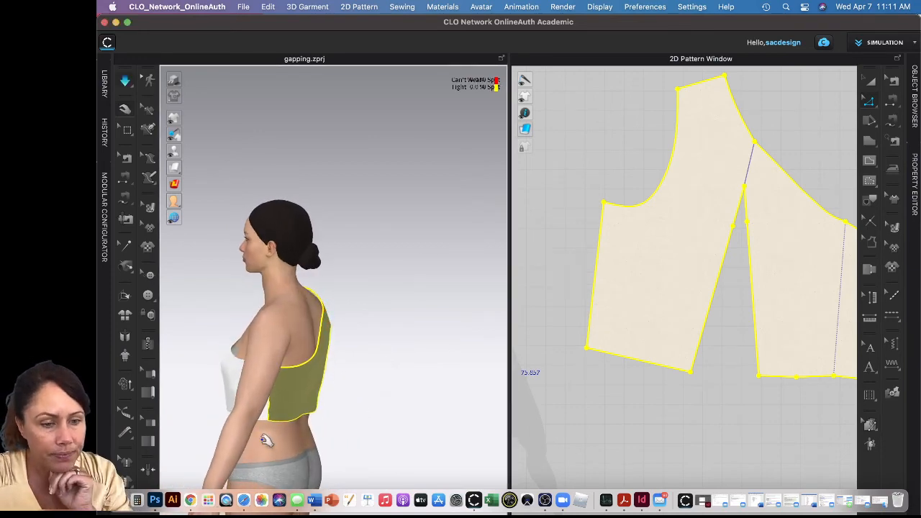
right_click_drag(343, 403, 314, 333)
scroll(313, 333, "up", 5)
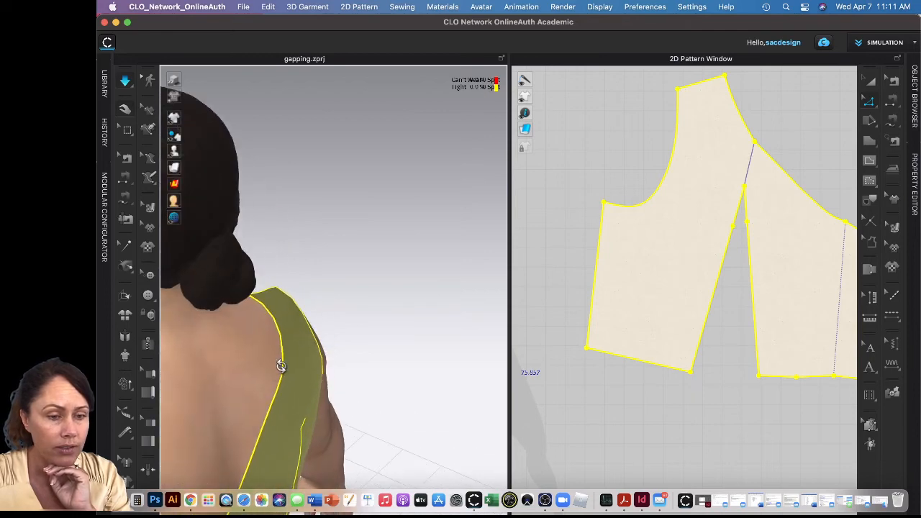
right_click_drag(279, 369, 278, 307)
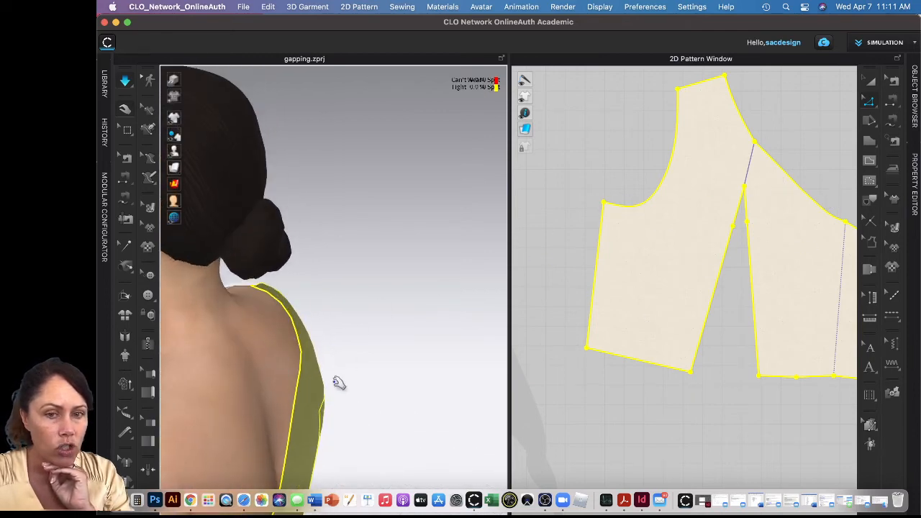
right_click_drag(335, 385, 396, 388)
scroll(272, 307, "up", 4)
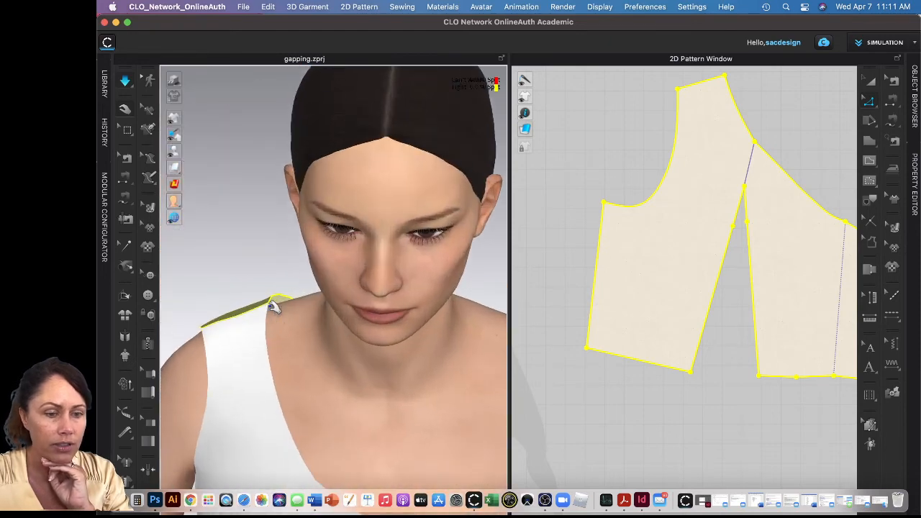
scroll(274, 310, "down", 8)
right_click_drag(366, 434, 379, 387)
left_click_drag(316, 382, 354, 393)
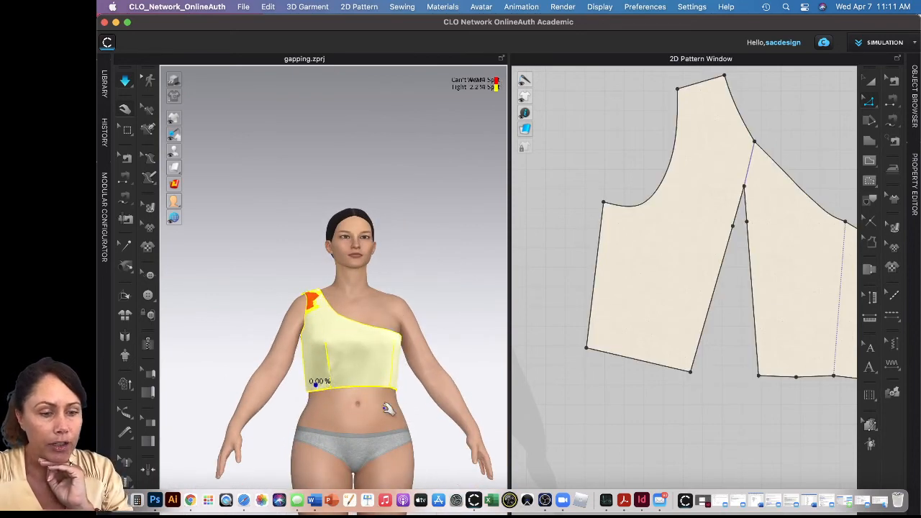
- Change the 3D garment's surface display style so the back piece shows the cream fabric colour instead of grey
right_click_drag(370, 403, 450, 405)
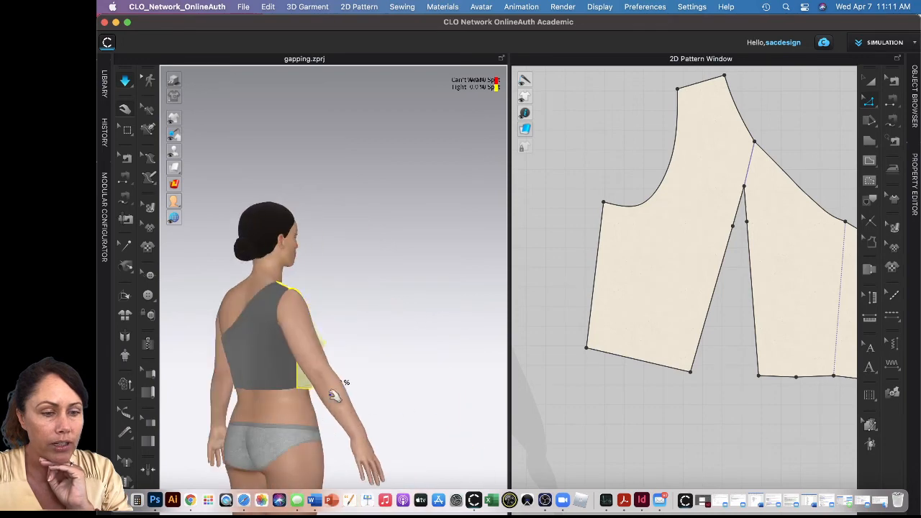
scroll(274, 340, "up", 5)
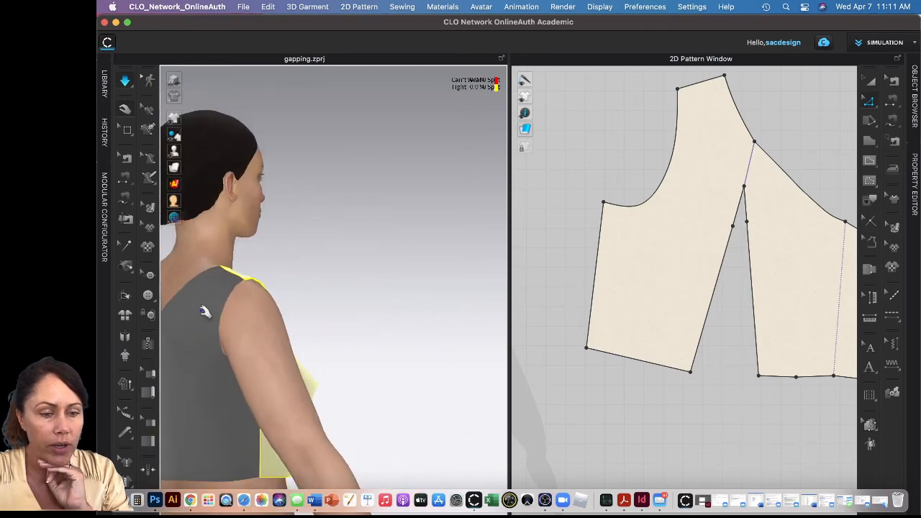
left_click(202, 312)
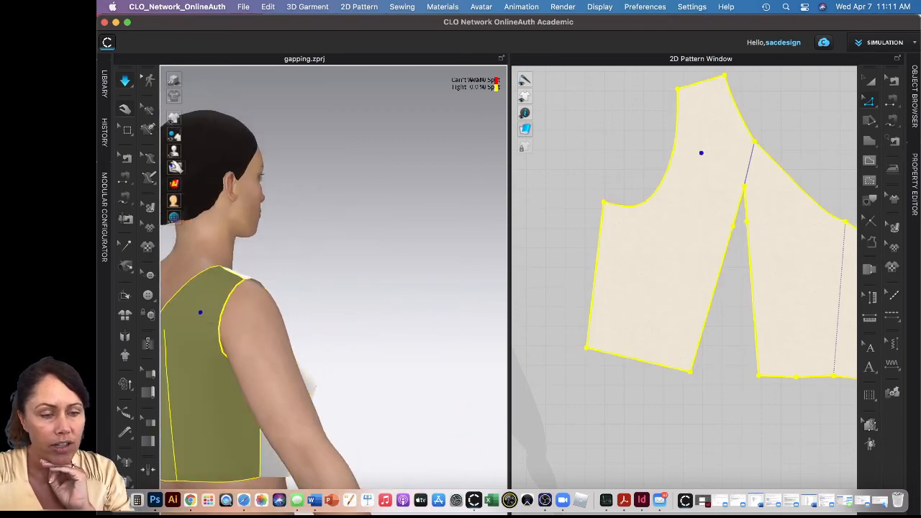
mouse_move(175, 167)
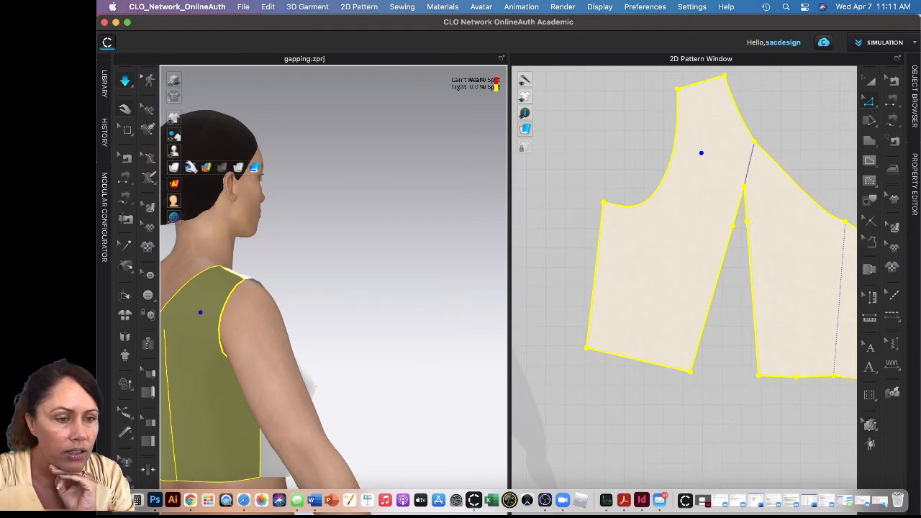
left_click(191, 167)
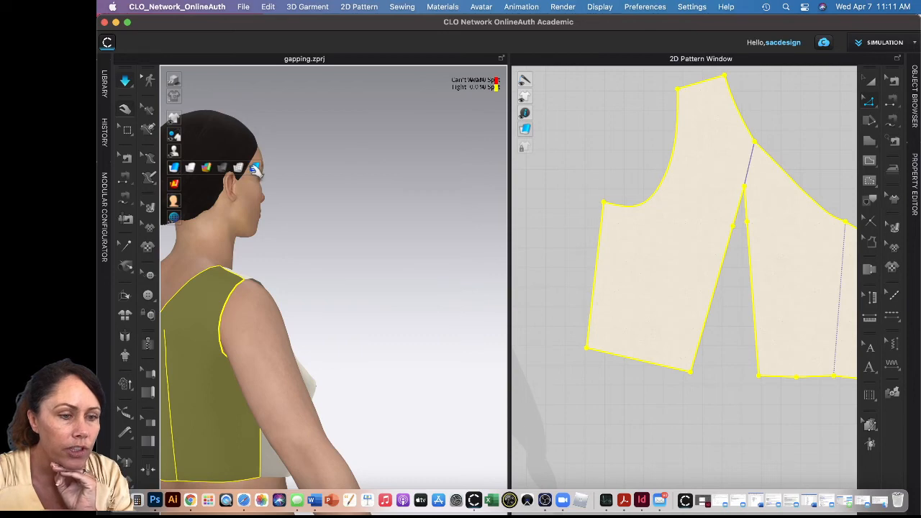
left_click(255, 168)
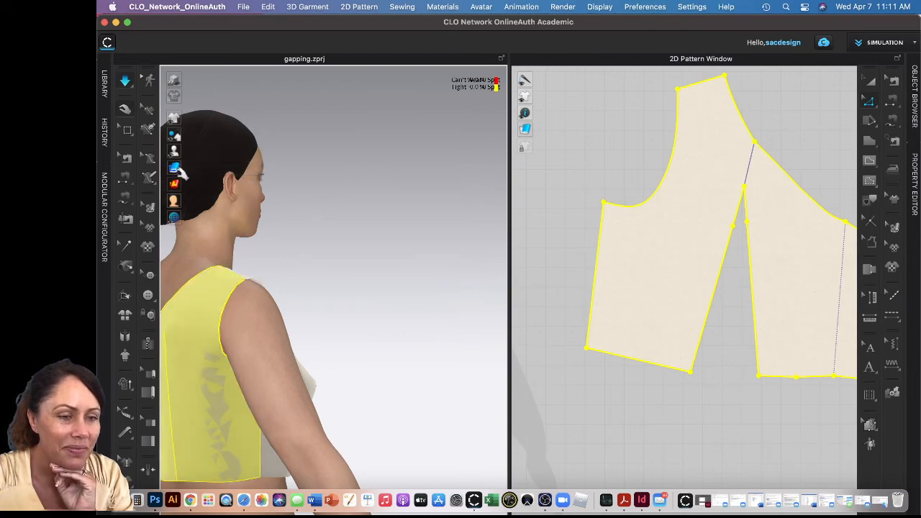
left_click(384, 282)
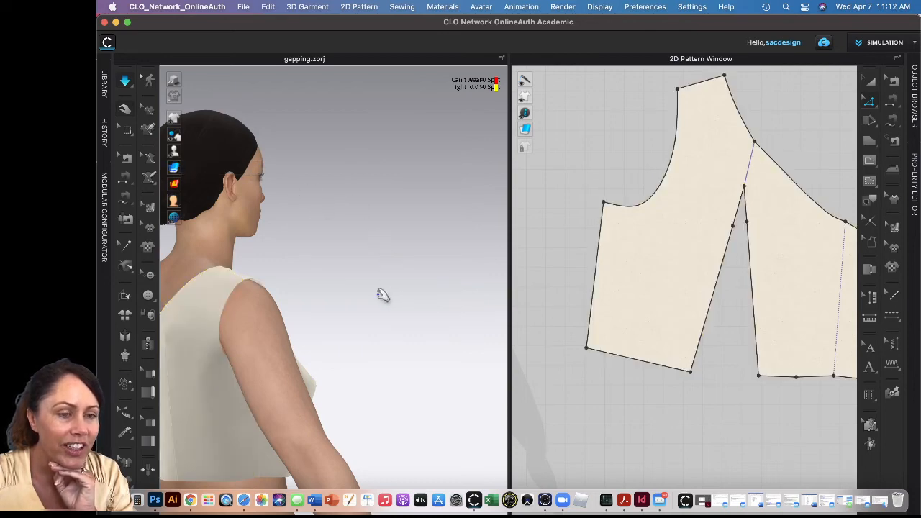
- Examine the bodice's upper edge and underarm from above, and view the whole avatar from the front
right_click_drag(390, 312, 321, 404)
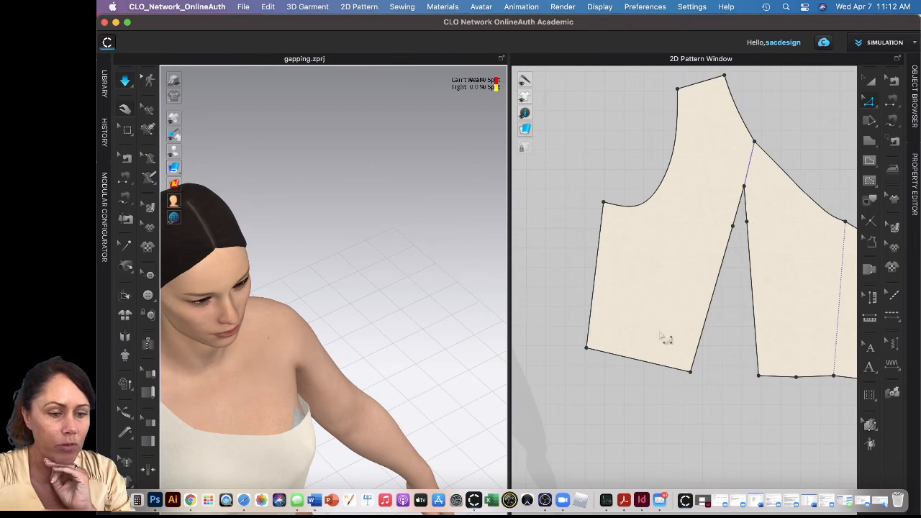
scroll(667, 338, "down", 5)
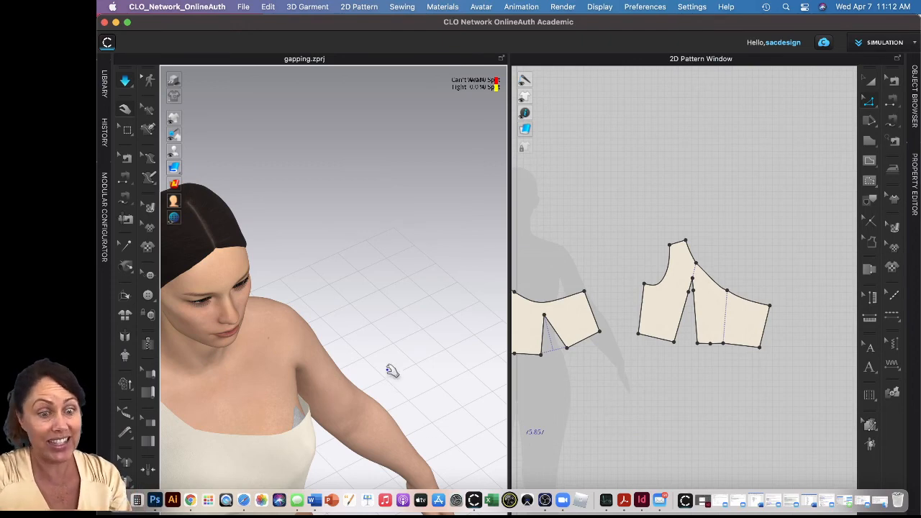
right_click_drag(325, 396, 291, 409)
key("2")
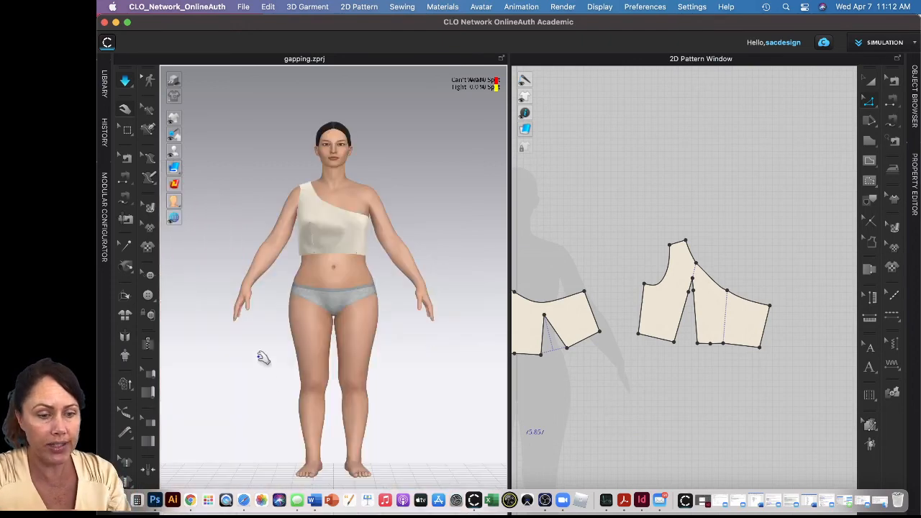
- Move the front piece's underarm corner on the strapless side inward to take in the top of the side seam
scroll(369, 339, "up", 8)
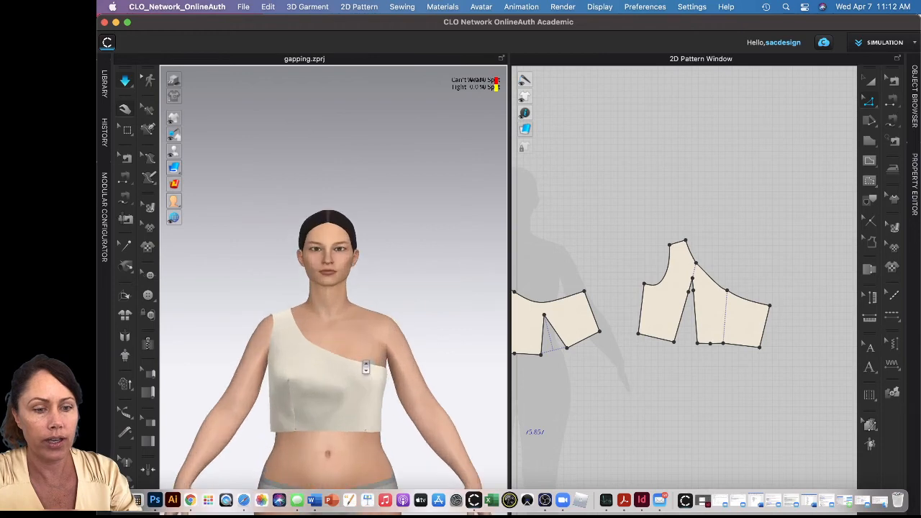
right_click_drag(387, 431, 377, 436)
left_click(403, 423)
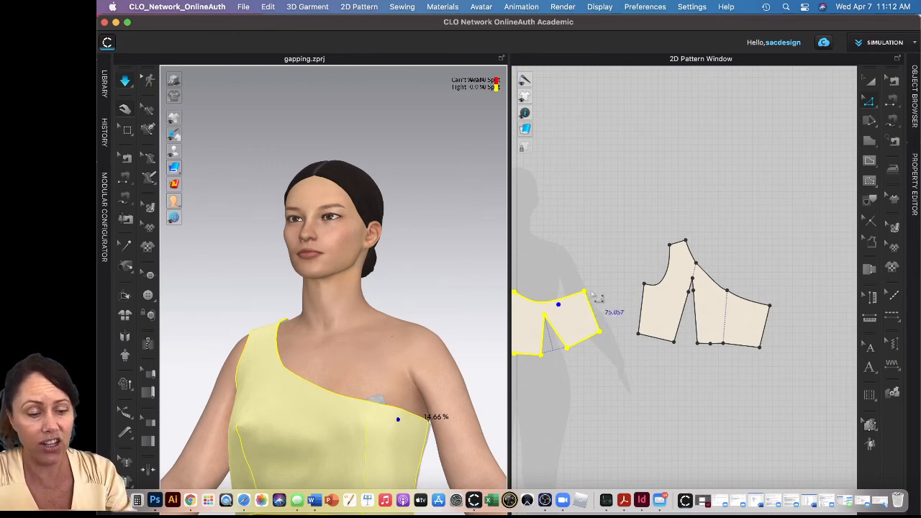
scroll(592, 298, "up", 5)
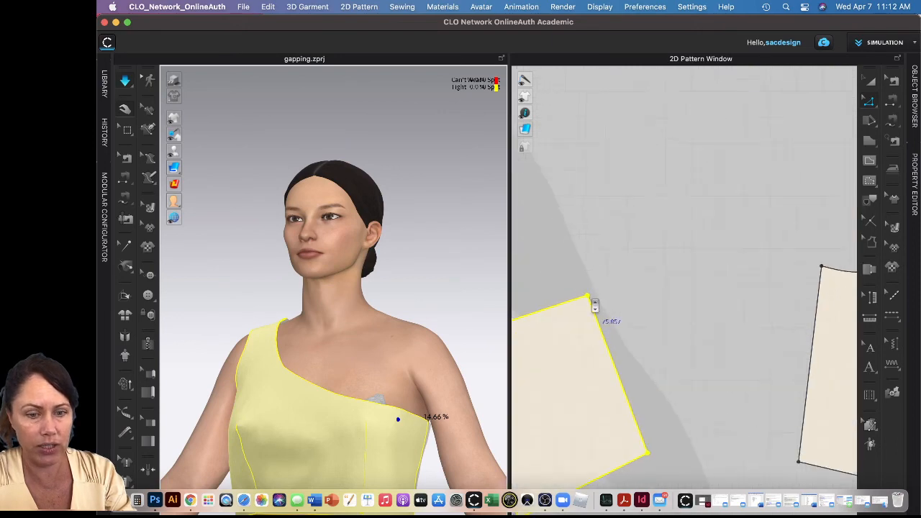
scroll(597, 311, "down", 3)
left_click(616, 311)
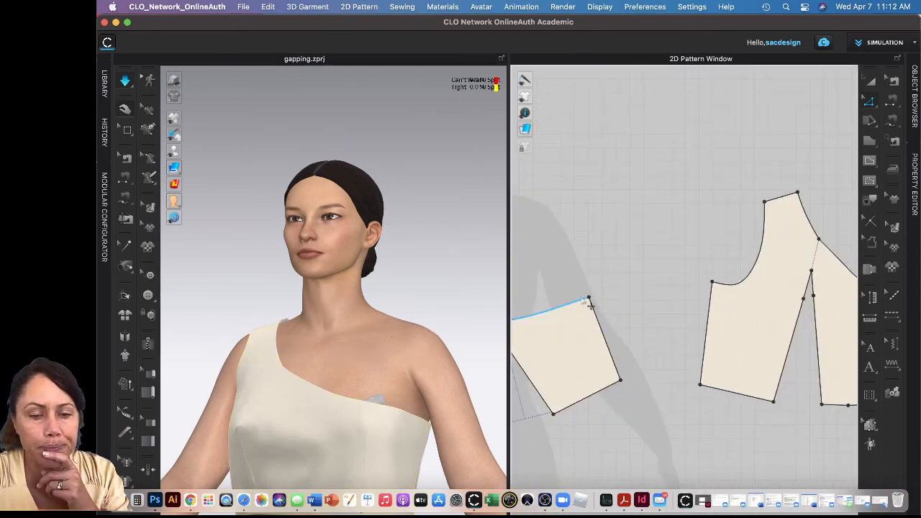
left_click_drag(596, 306, 583, 312)
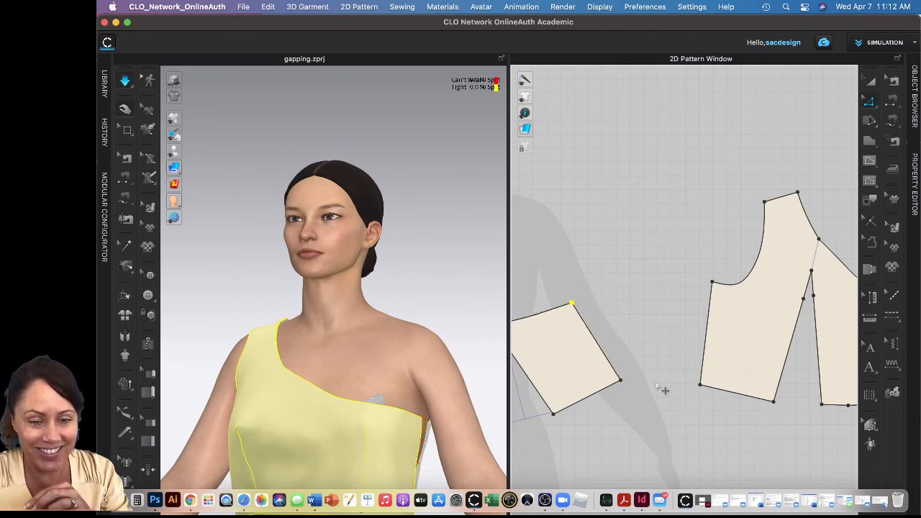
- Compare the strapless-side seam lengths of front and back, and set the back's seam to 6.5 in, adjusting it in both directions
left_click(609, 358)
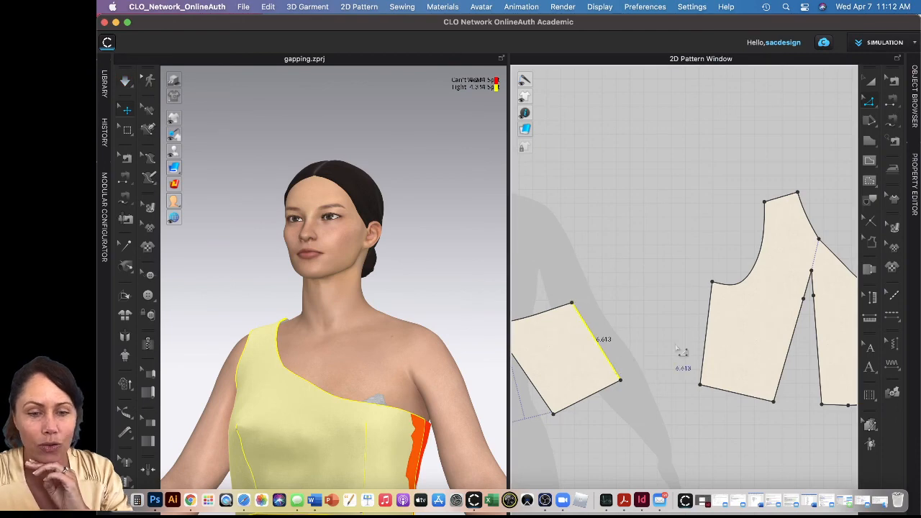
scroll(707, 343, "down", 5)
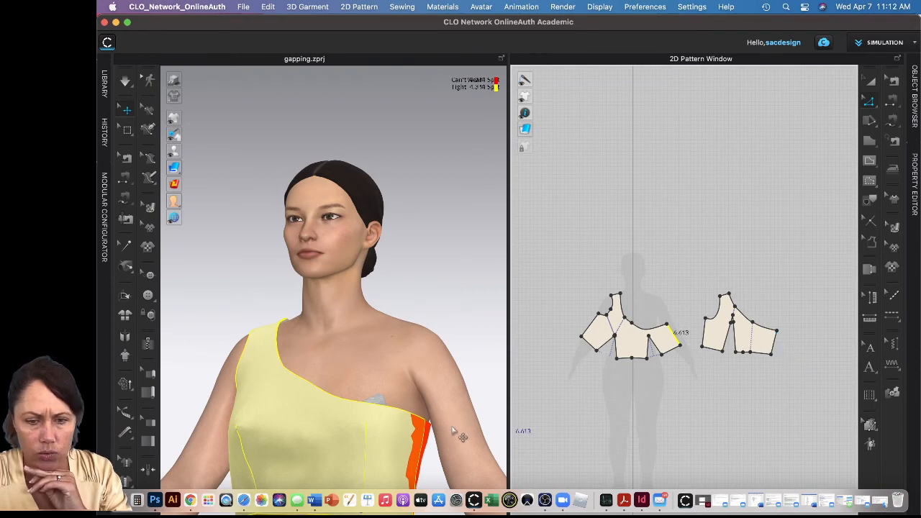
mouse_move(453, 431)
right_mouse_down()
mouse_move(410, 432)
mouse_move(455, 449)
right_mouse_up()
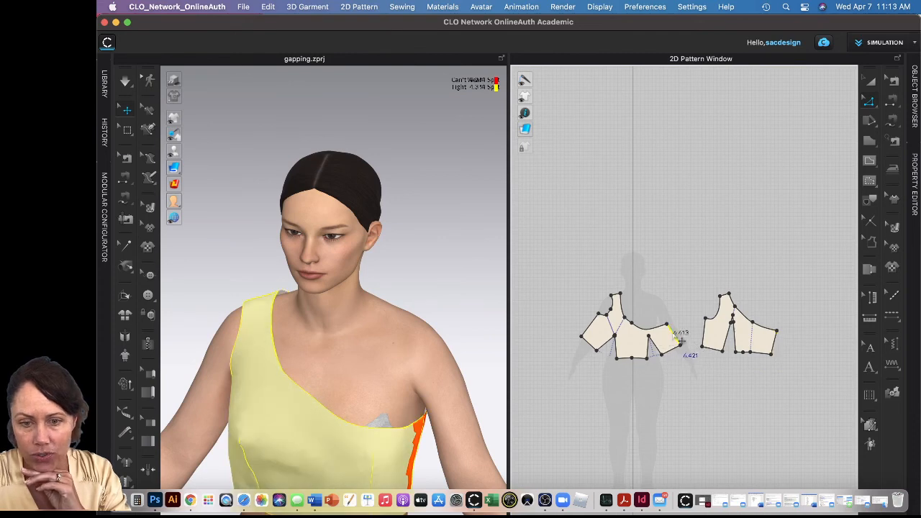
right_click(785, 349)
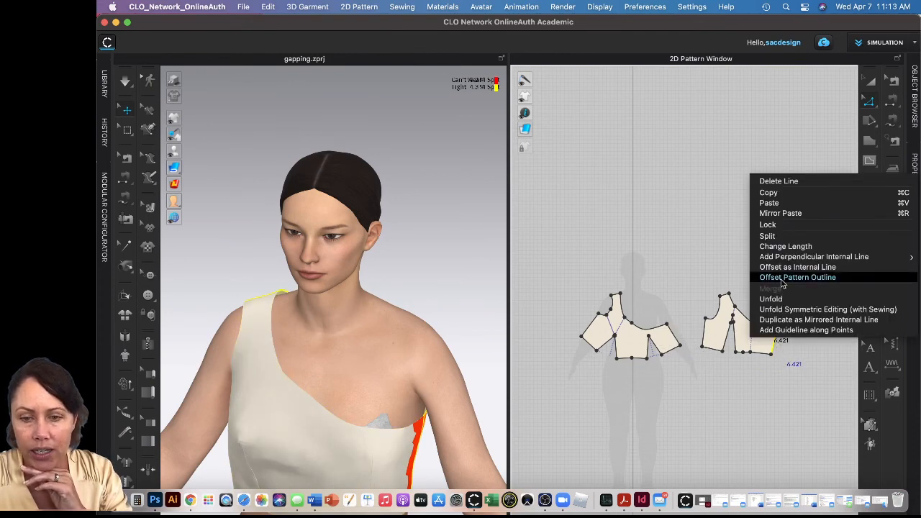
left_click(791, 246)
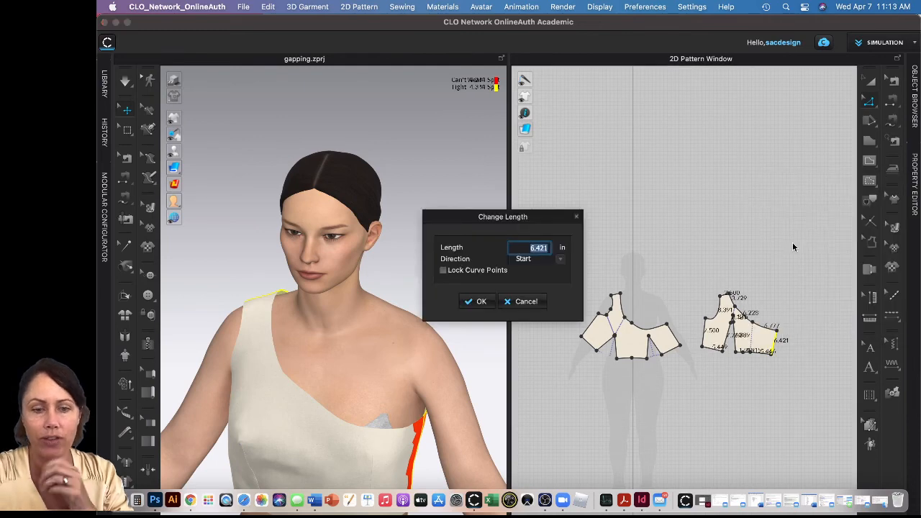
type("6.5")
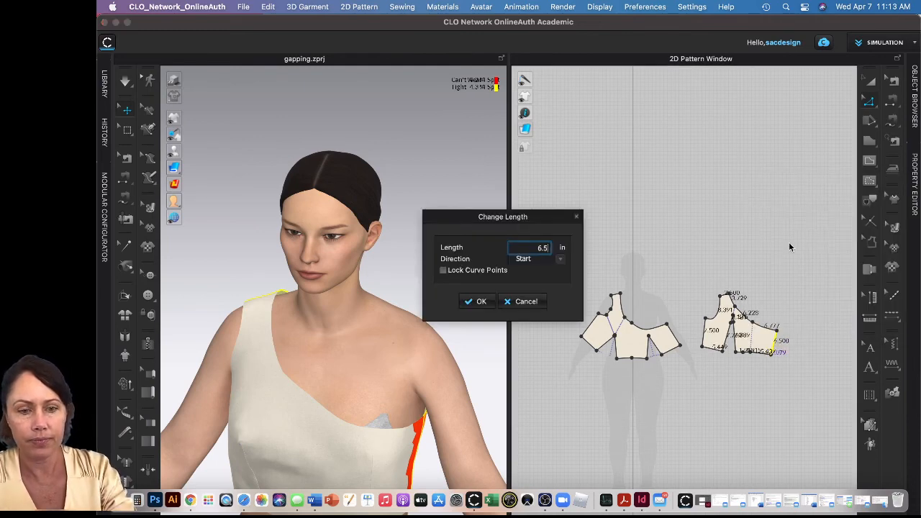
left_click(562, 260)
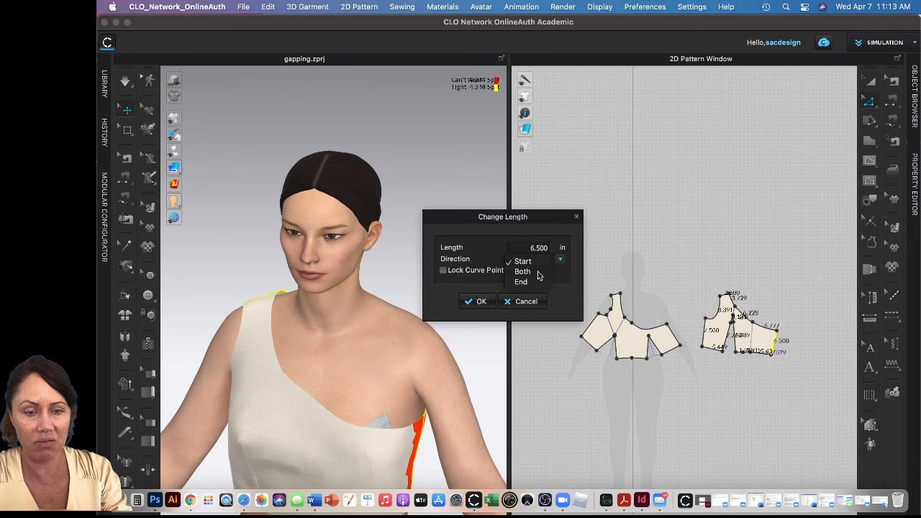
left_click(538, 272)
left_click(480, 303)
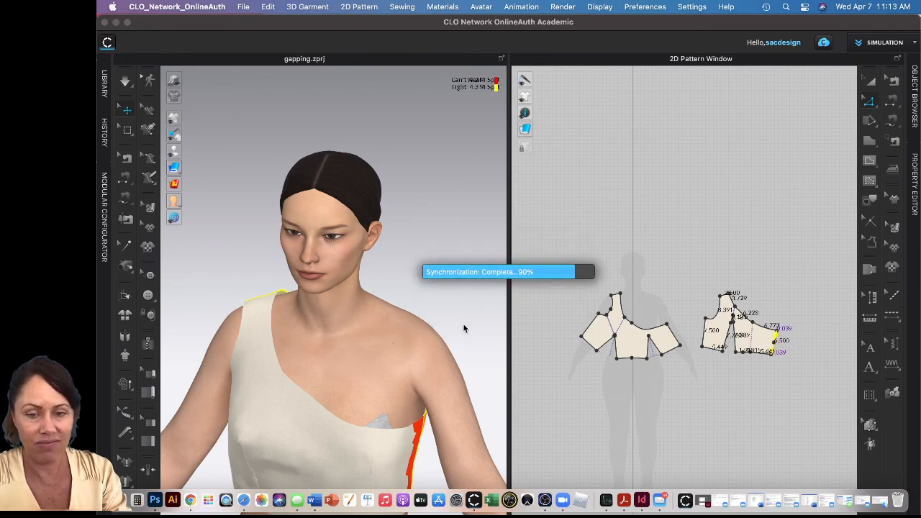
- Set the front piece's strapless-side seam length to 6.5 in with the direction at Start
right_click(681, 341)
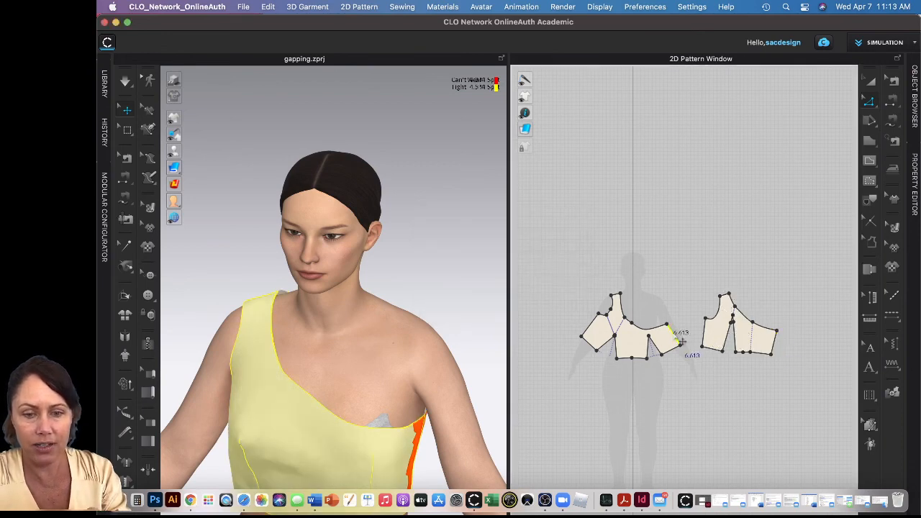
left_click(717, 238)
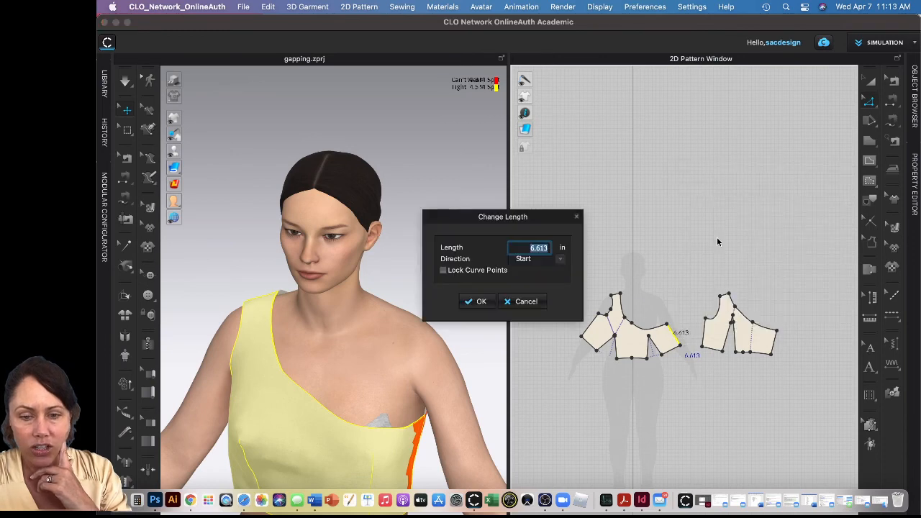
type("6.5")
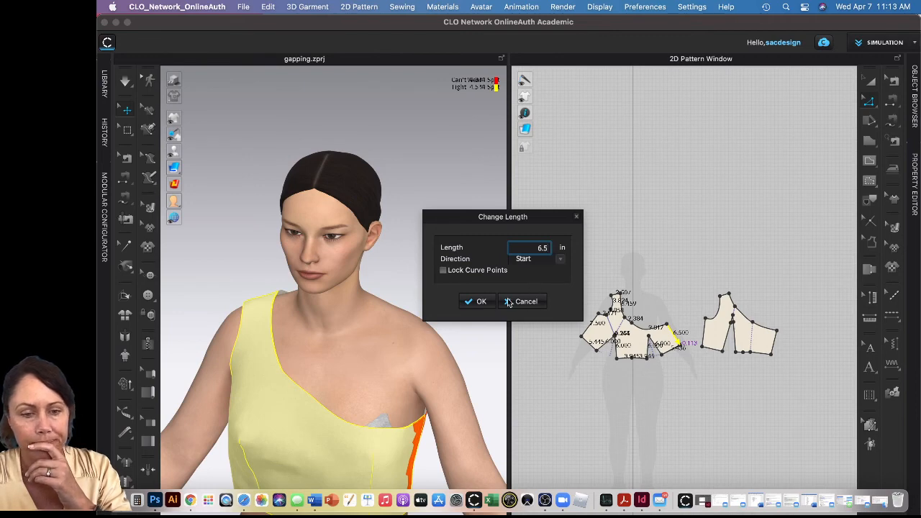
left_click(475, 302)
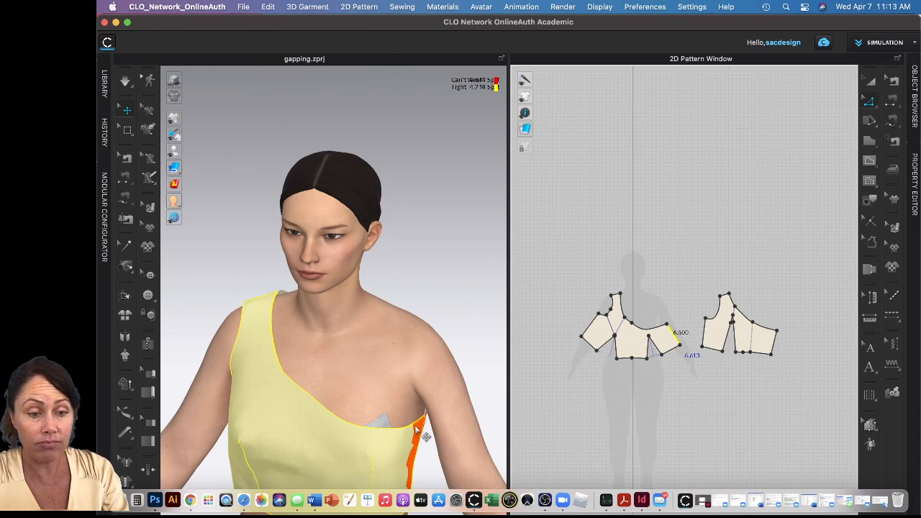
- Simulate the garment and examine the fit at the underarm, side seam and front from several angles and distances
middle_click_drag(415, 376, 419, 314)
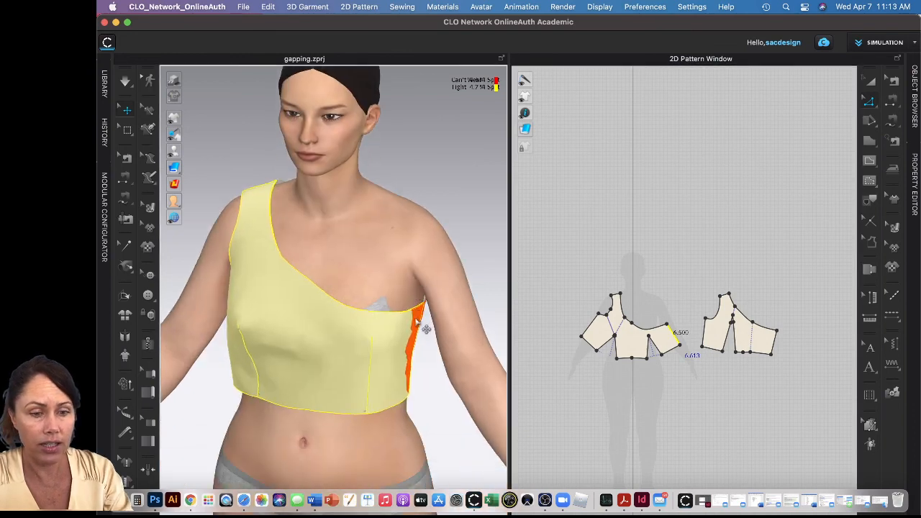
scroll(417, 322, "up", 2)
right_click_drag(416, 324, 436, 325)
key("space")
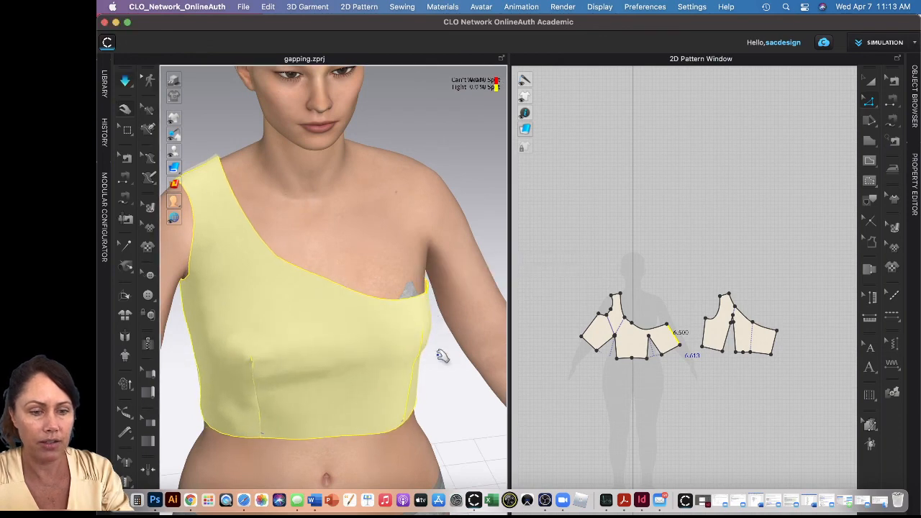
right_click_drag(441, 358, 419, 344)
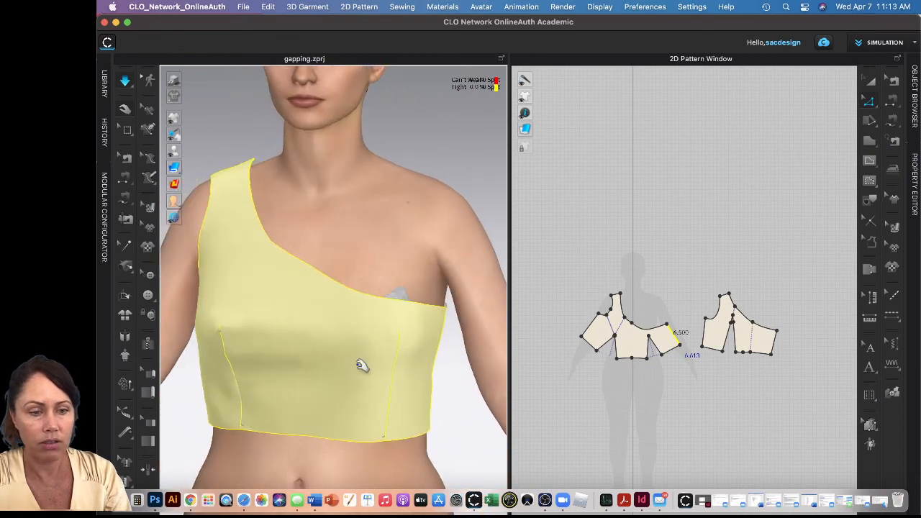
scroll(362, 366, "down", 10)
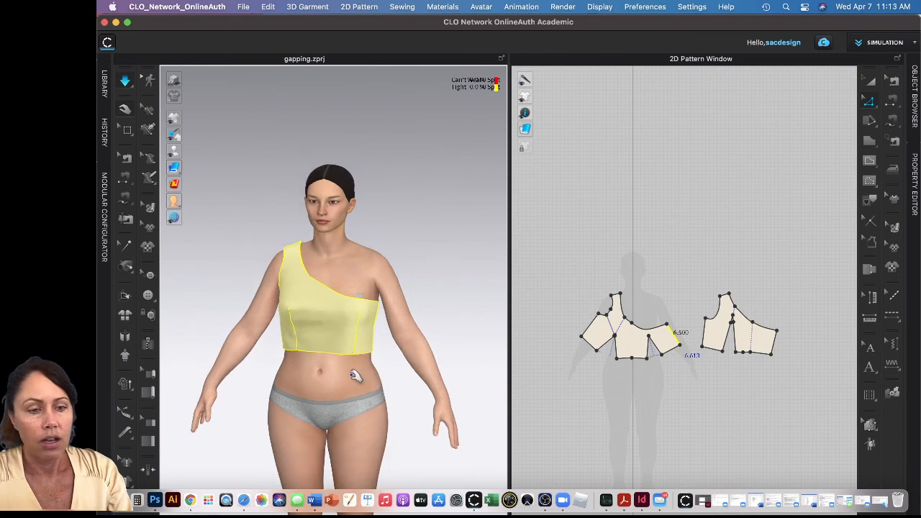
scroll(368, 360, "up", 3)
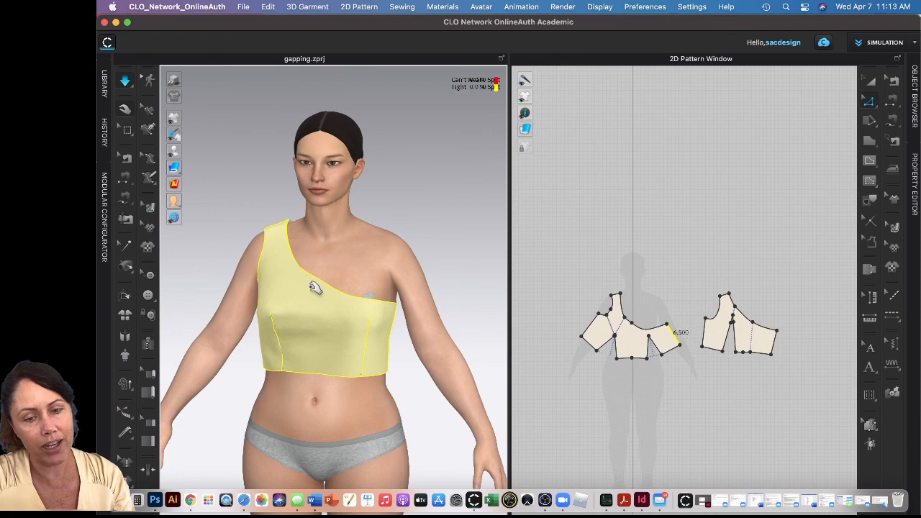
right_click_drag(324, 292, 333, 293)
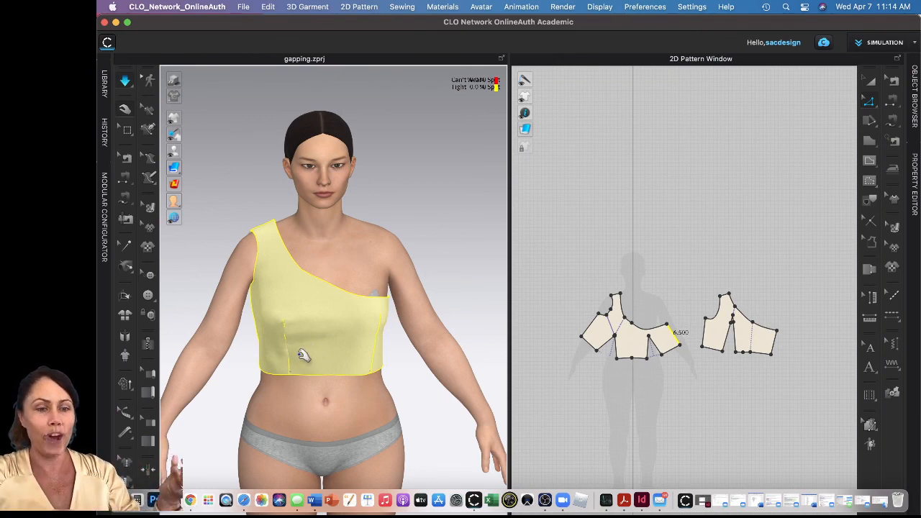
right_click_drag(332, 350, 273, 345)
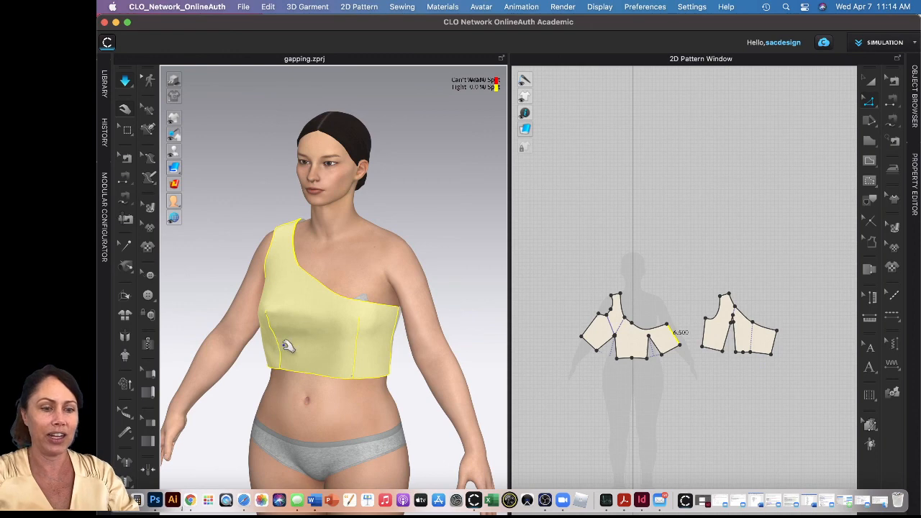